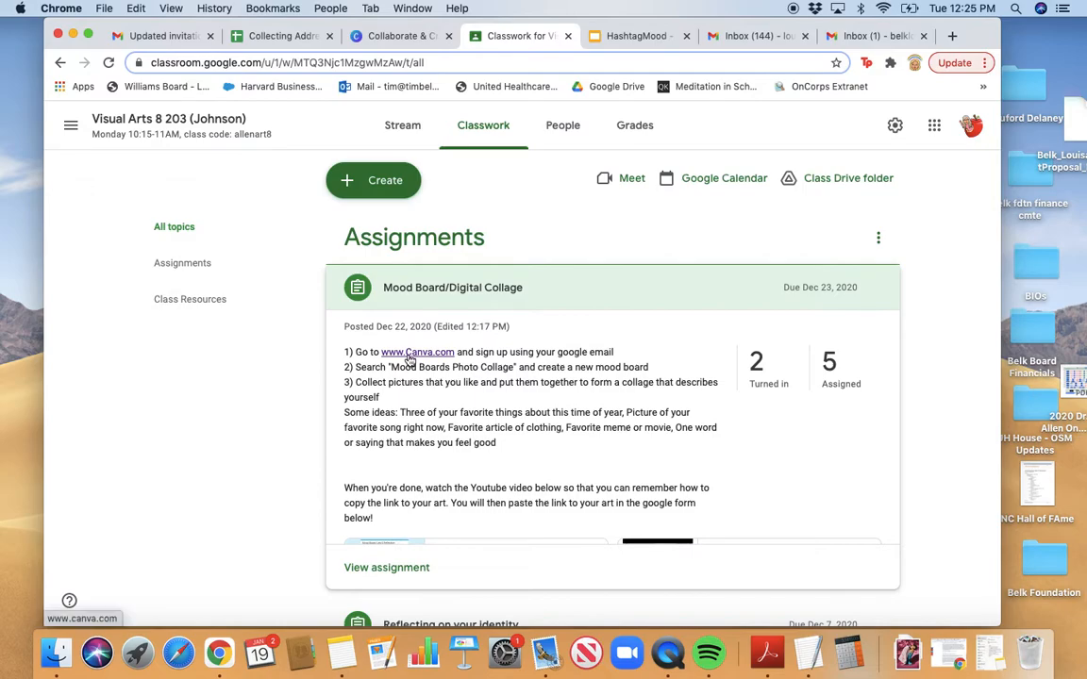
Open canva.com from the assignment and sign out of the current Canva account
{"action": "left_click", "coordinate": [409, 355]}
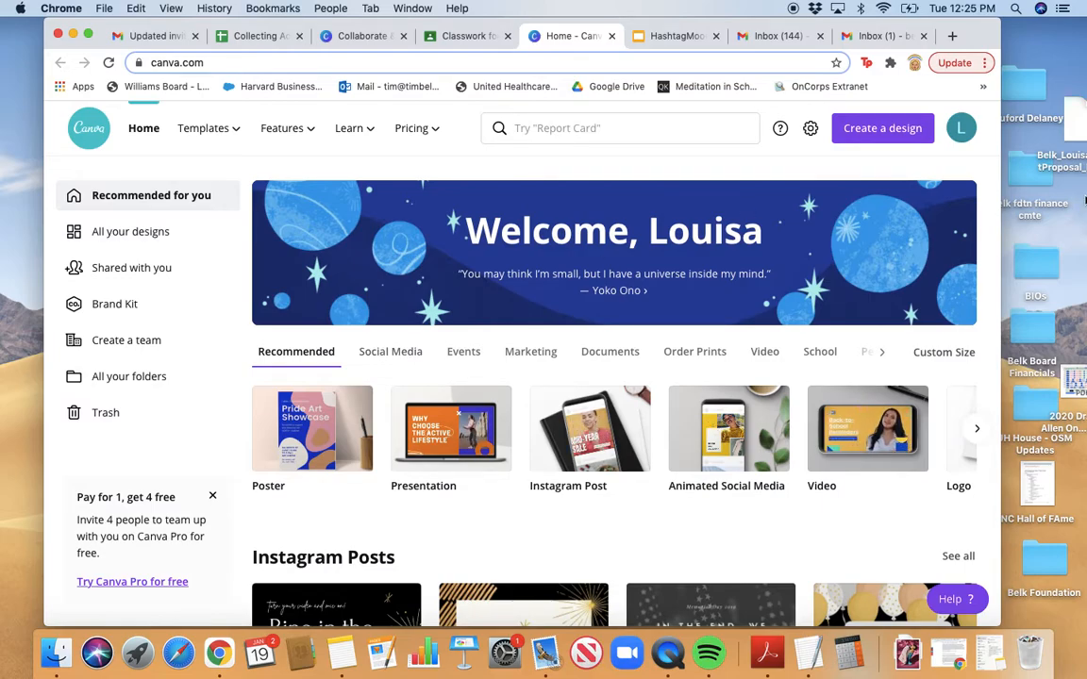
{"action": "left_click", "coordinate": [962, 129]}
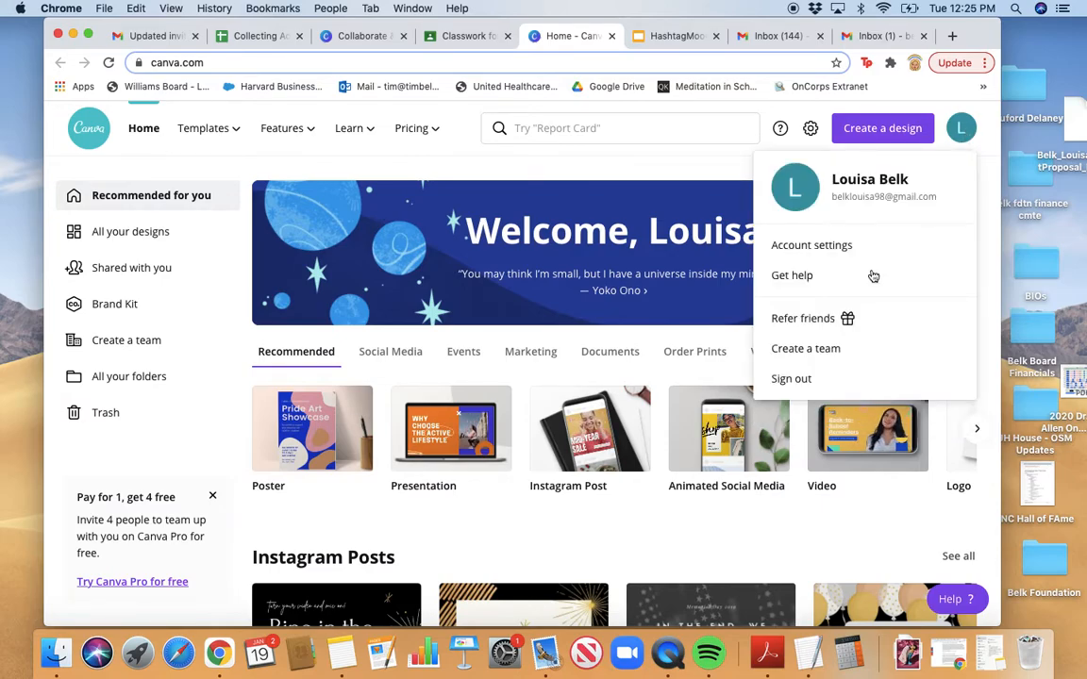
{"action": "left_click", "coordinate": [797, 378]}
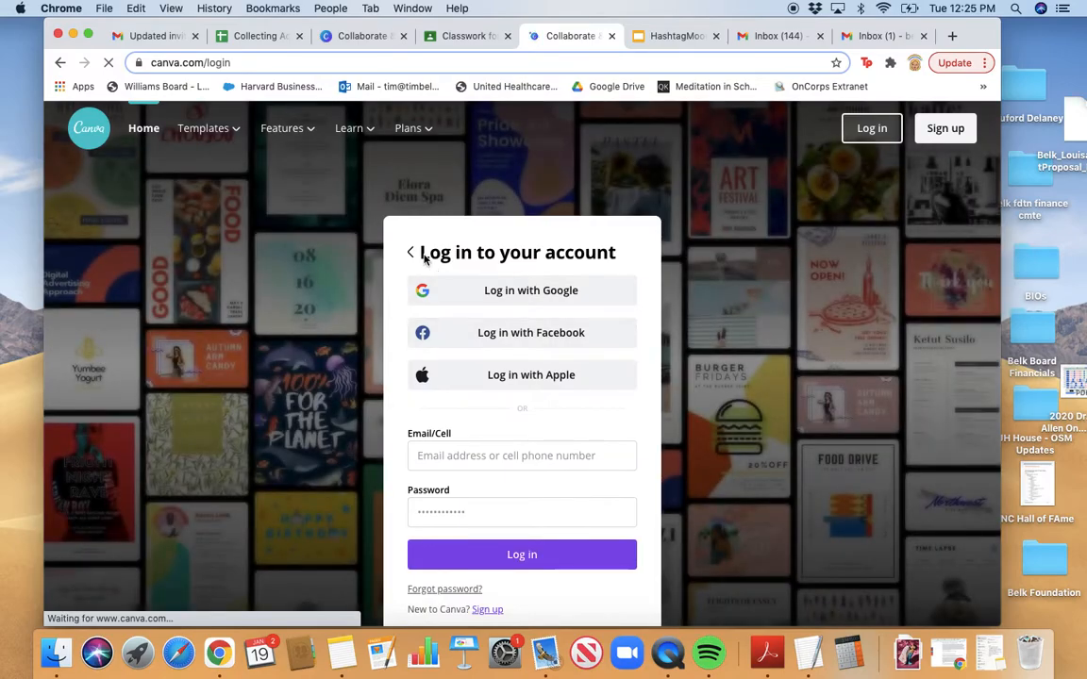
From the Canva home page, sign up with a Google account picked from the account chooser
{"action": "left_click", "coordinate": [142, 127]}
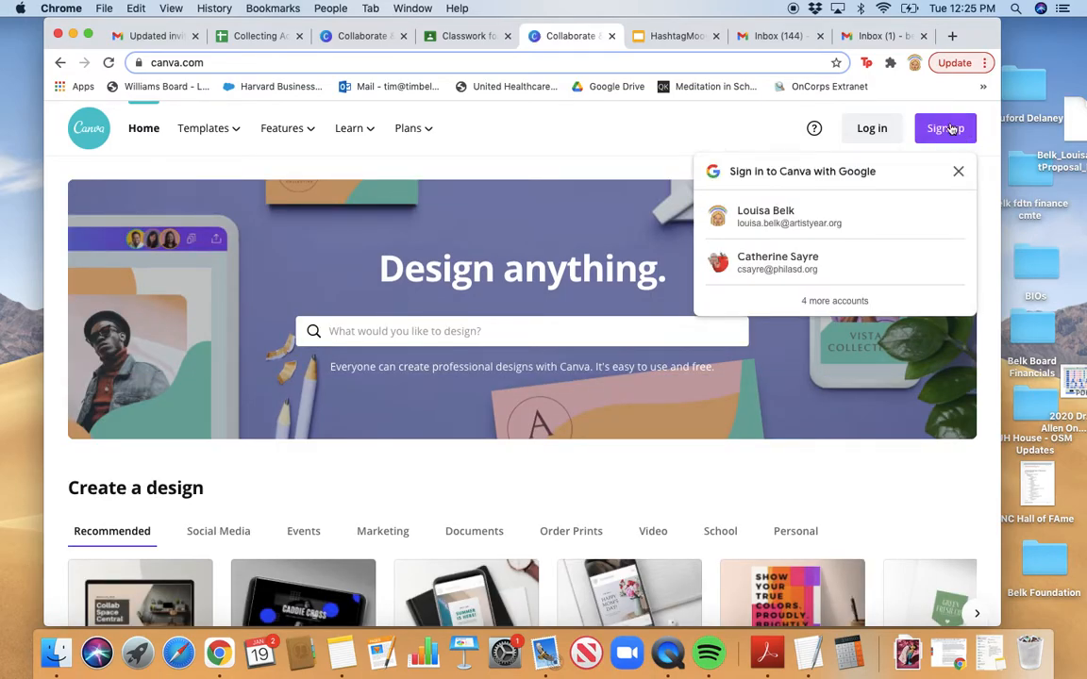
{"action": "left_click", "coordinate": [950, 128]}
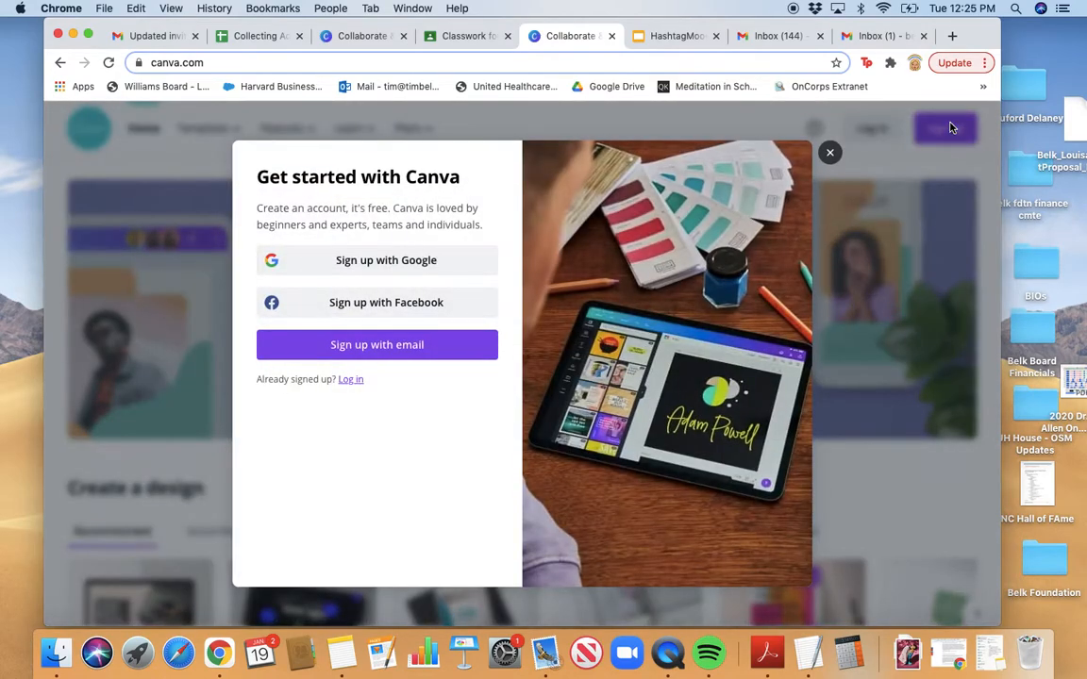
{"action": "left_click", "coordinate": [401, 271]}
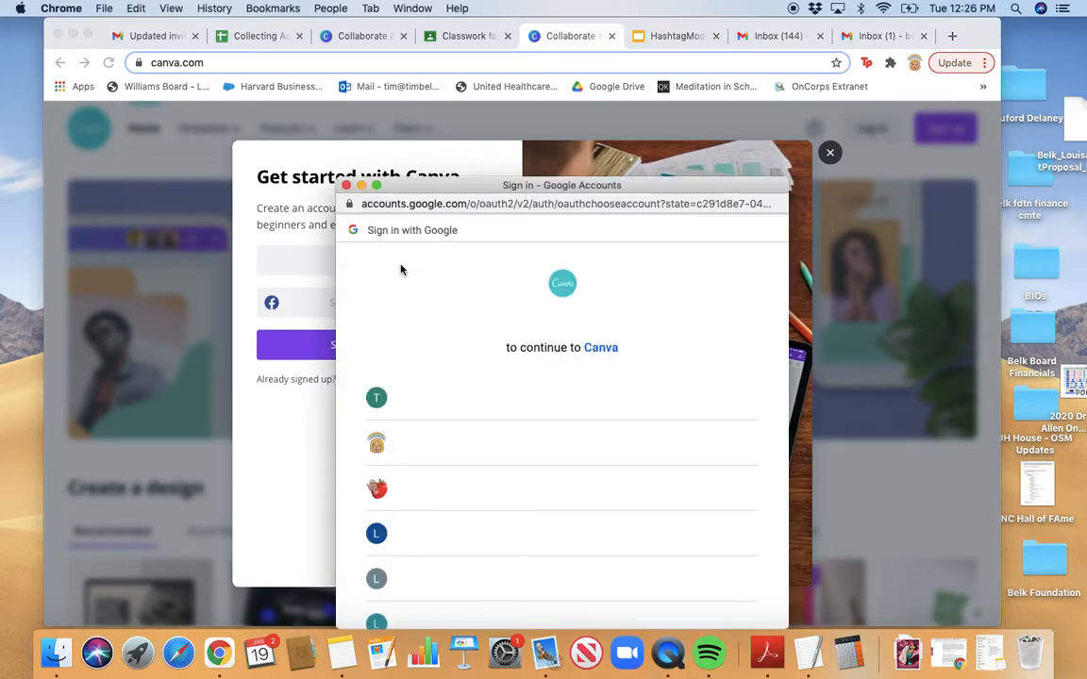
{"action": "scroll", "coordinate": [526, 452], "scroll_direction": "down", "scroll_amount": 5}
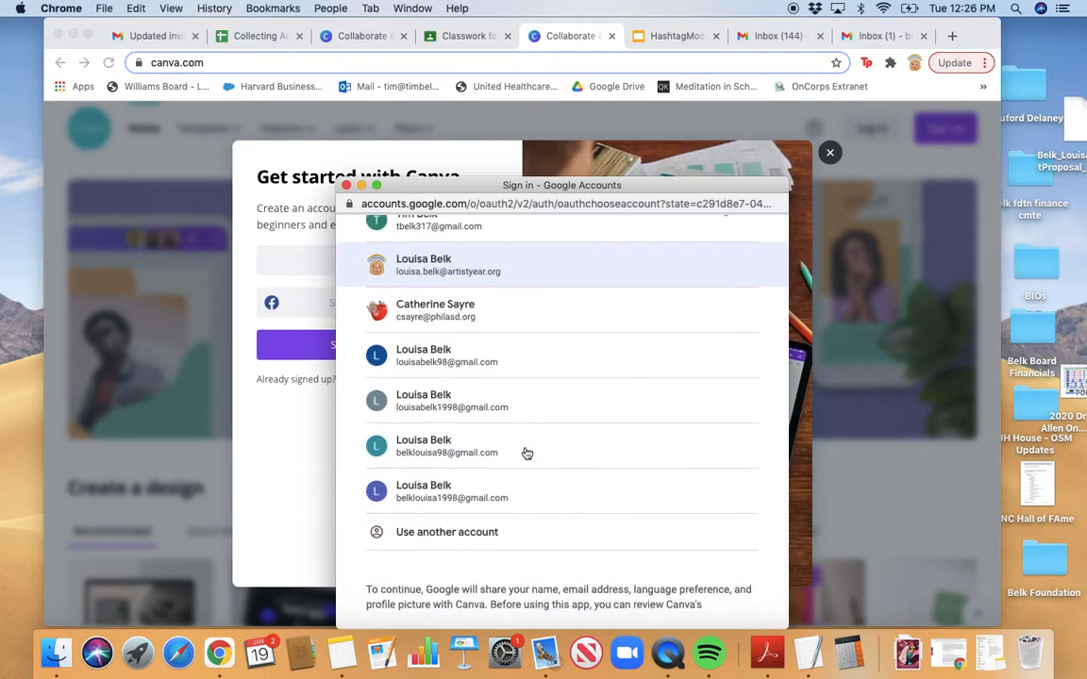
{"action": "left_click", "coordinate": [524, 450]}
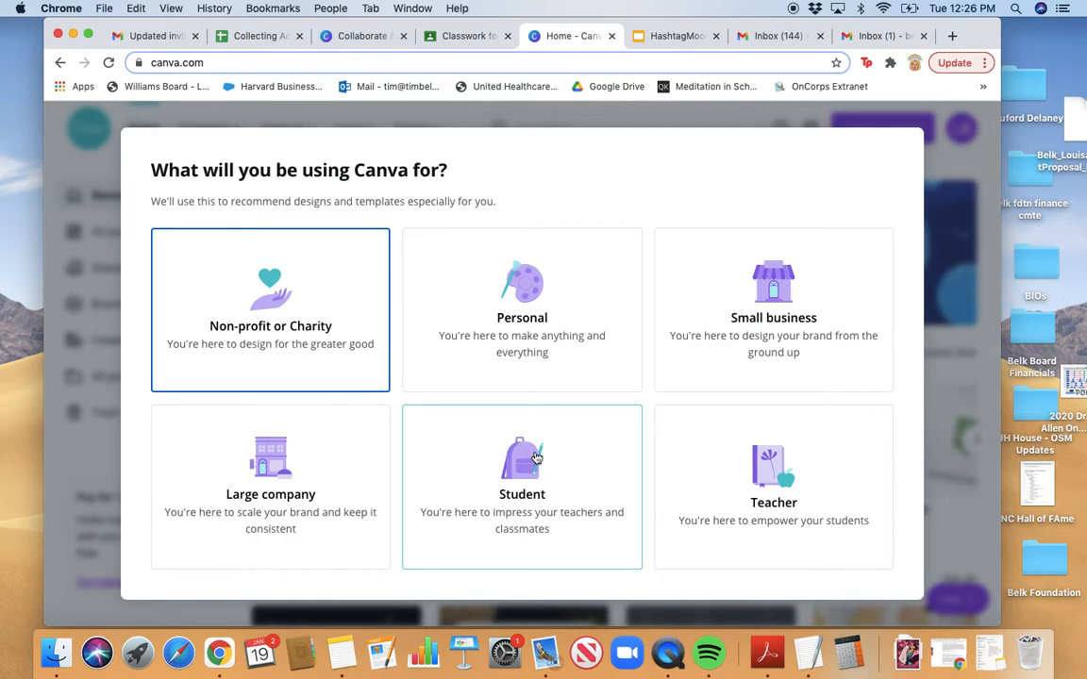
Set up Canva as a Student in the Others school year, skip team invites, and search 'mood'
{"action": "left_click", "coordinate": [535, 457]}
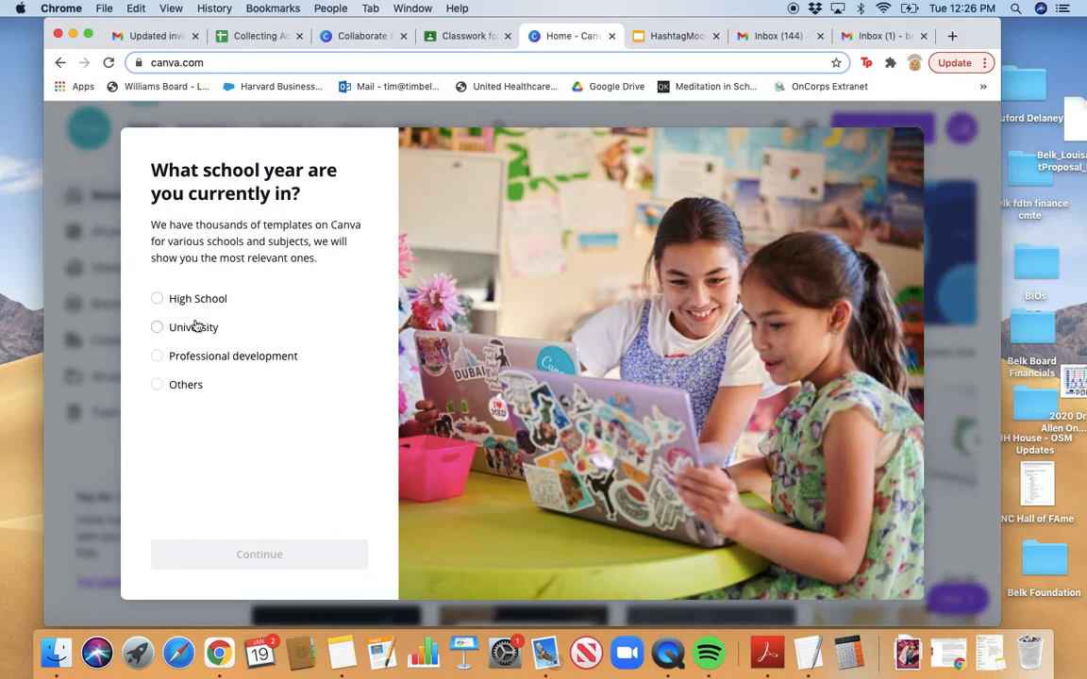
{"action": "left_click", "coordinate": [176, 386]}
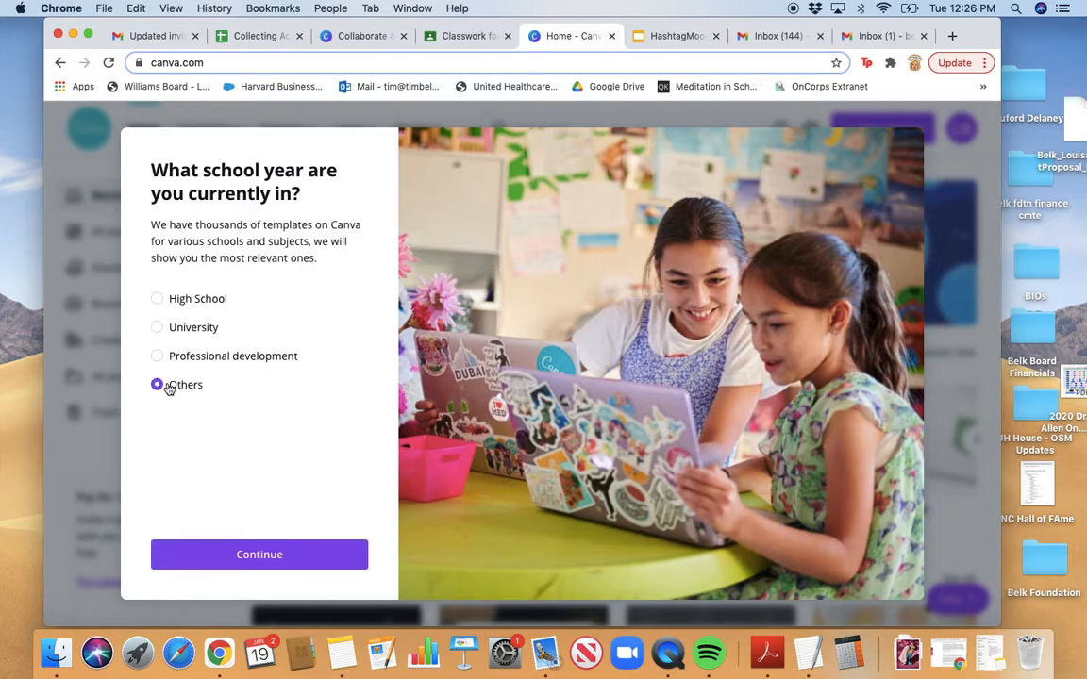
{"action": "left_click", "coordinate": [265, 557]}
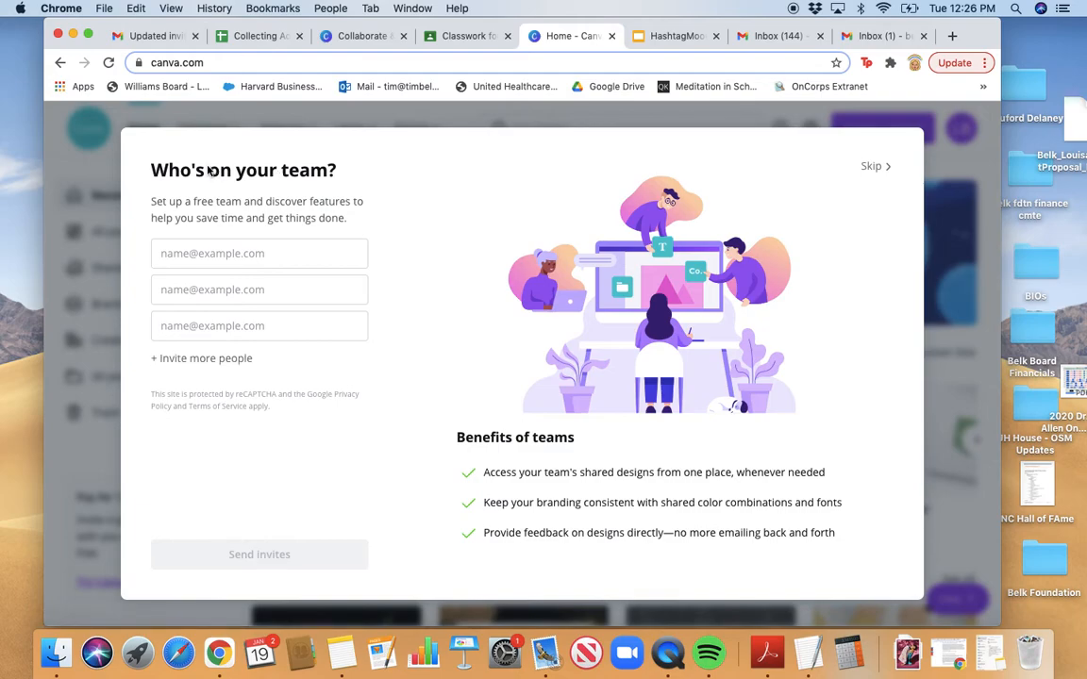
{"action": "left_click", "coordinate": [871, 167]}
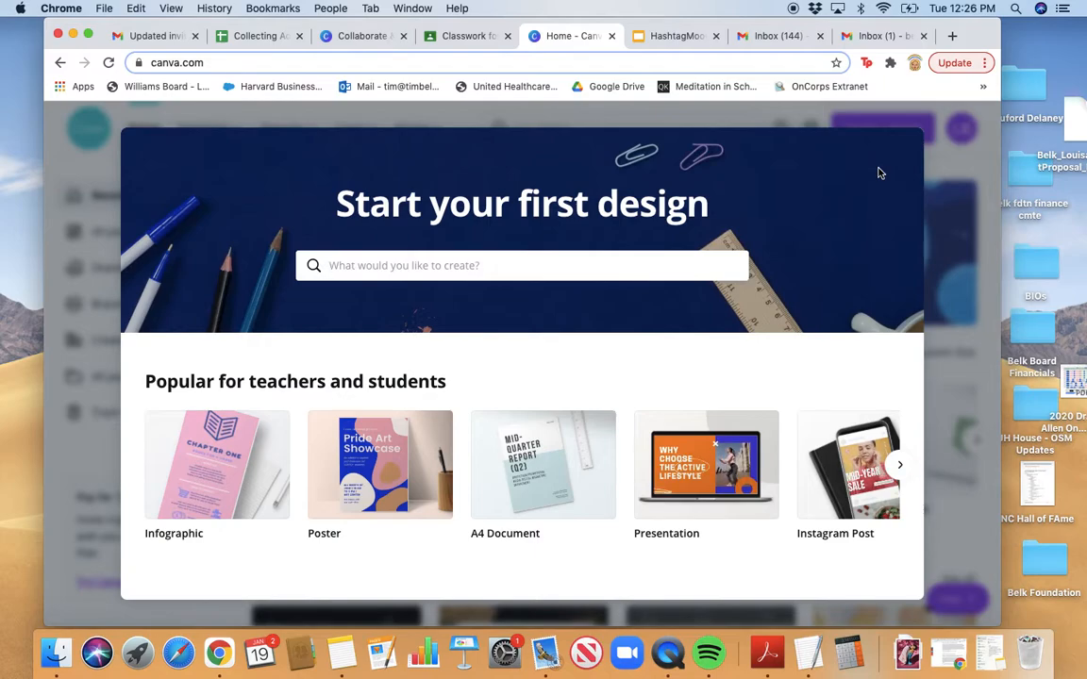
{"action": "type", "text": "mood"}
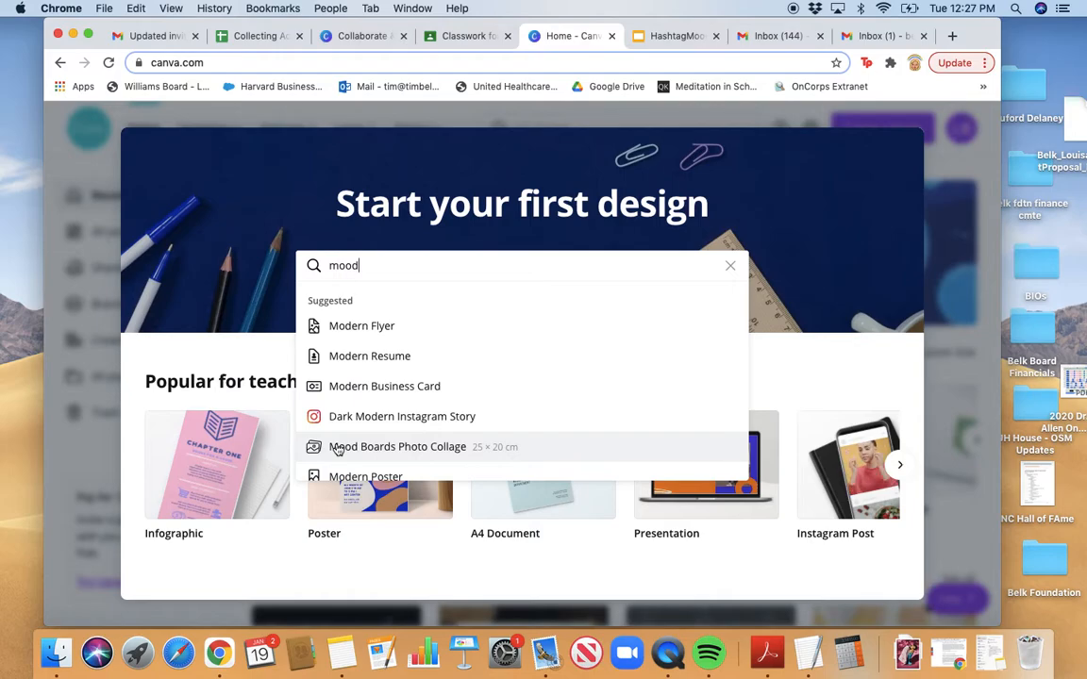
Create a blank Mood Boards Photo Collage design and close the template tip
{"action": "left_click", "coordinate": [338, 450]}
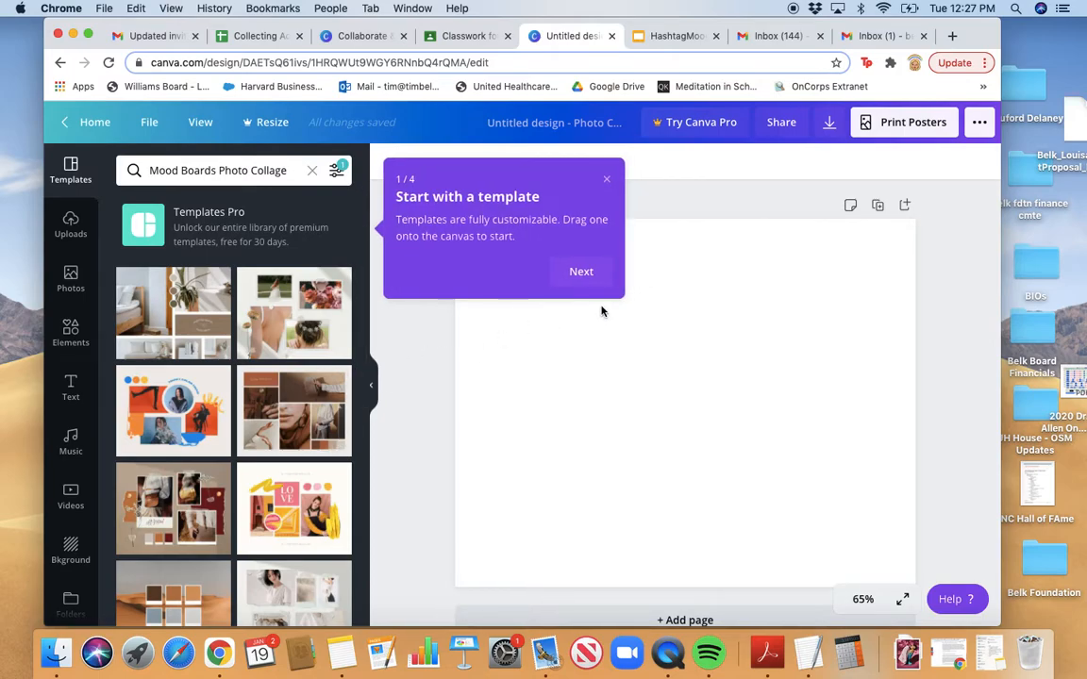
{"action": "left_click", "coordinate": [608, 182]}
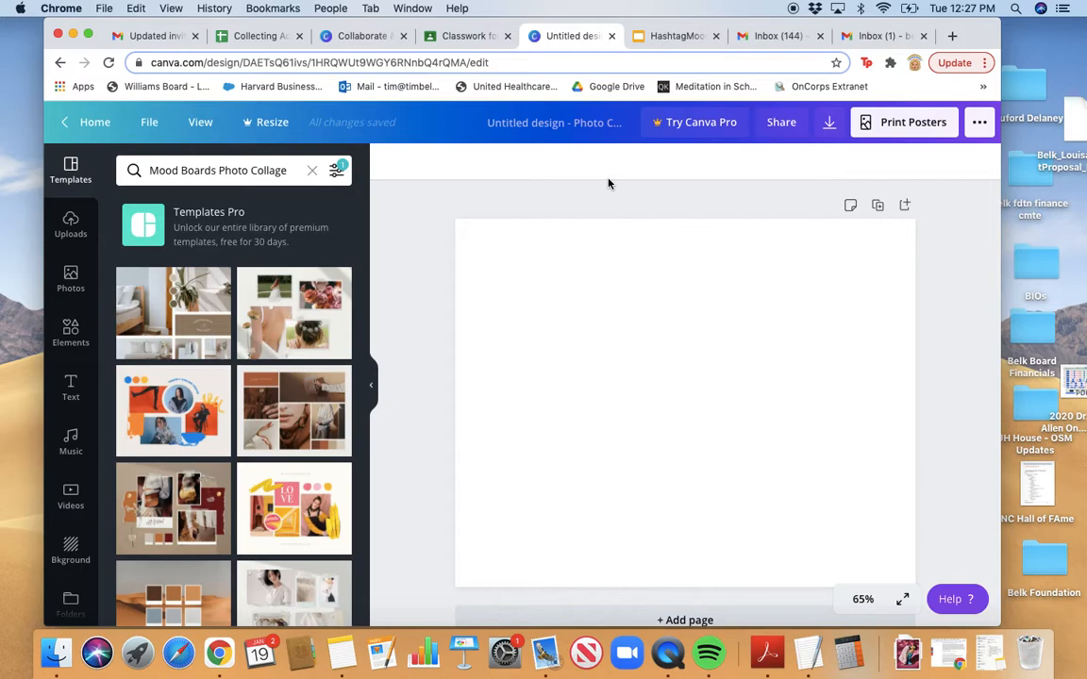
Switch to the Google Classroom Classwork tab showing the Mood Board assignment
{"action": "left_click", "coordinate": [454, 35]}
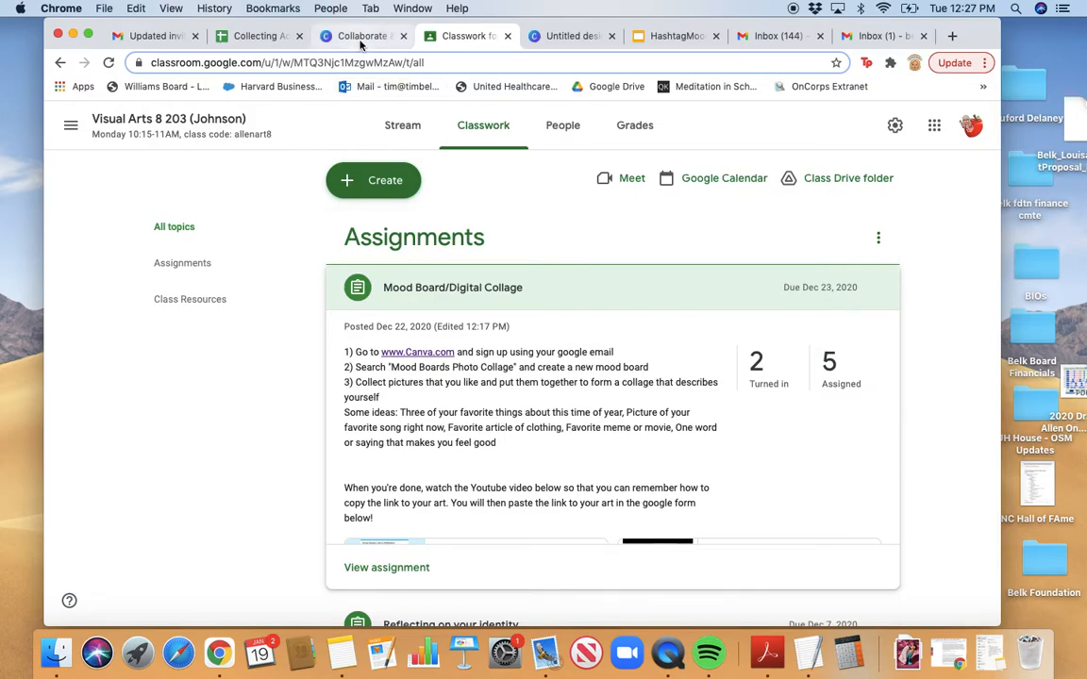
Return to the Untitled design tab with the blank Photo Collage
{"action": "left_click", "coordinate": [547, 38]}
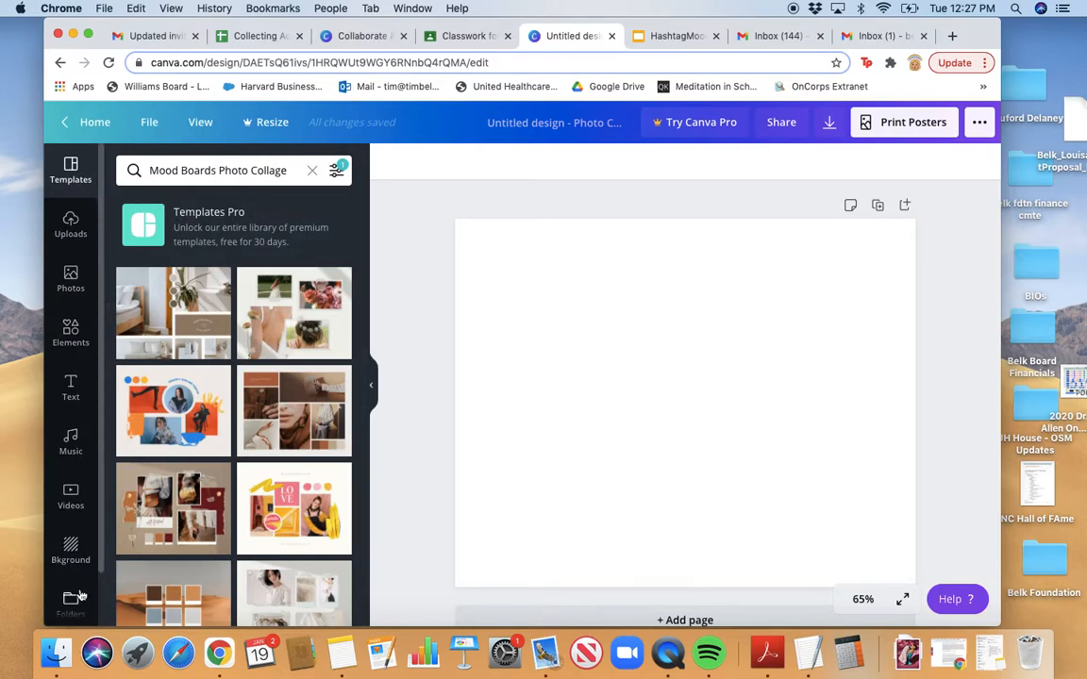
Search Photos for 'flowers' and add the pink flower field photo to the design
{"action": "scroll", "coordinate": [73, 283], "scroll_direction": "down", "scroll_amount": 1}
{"action": "scroll", "coordinate": [79, 269], "scroll_direction": "down", "scroll_amount": 1}
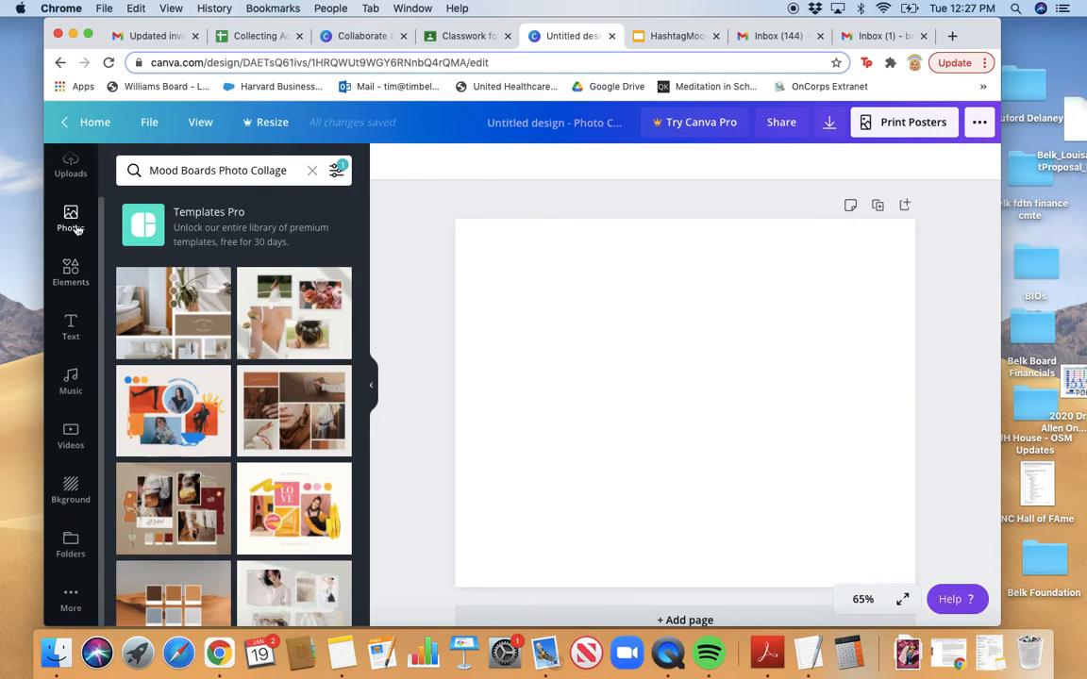
{"action": "left_click", "coordinate": [70, 217]}
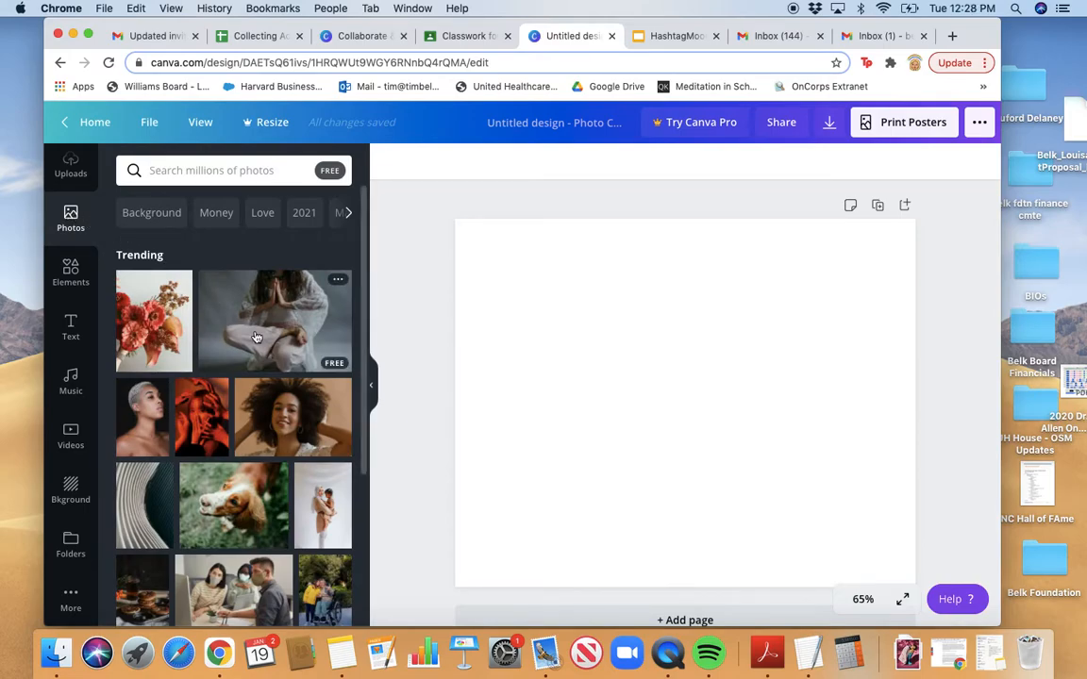
{"action": "left_click", "coordinate": [241, 171]}
{"action": "type", "text": "flowers"}
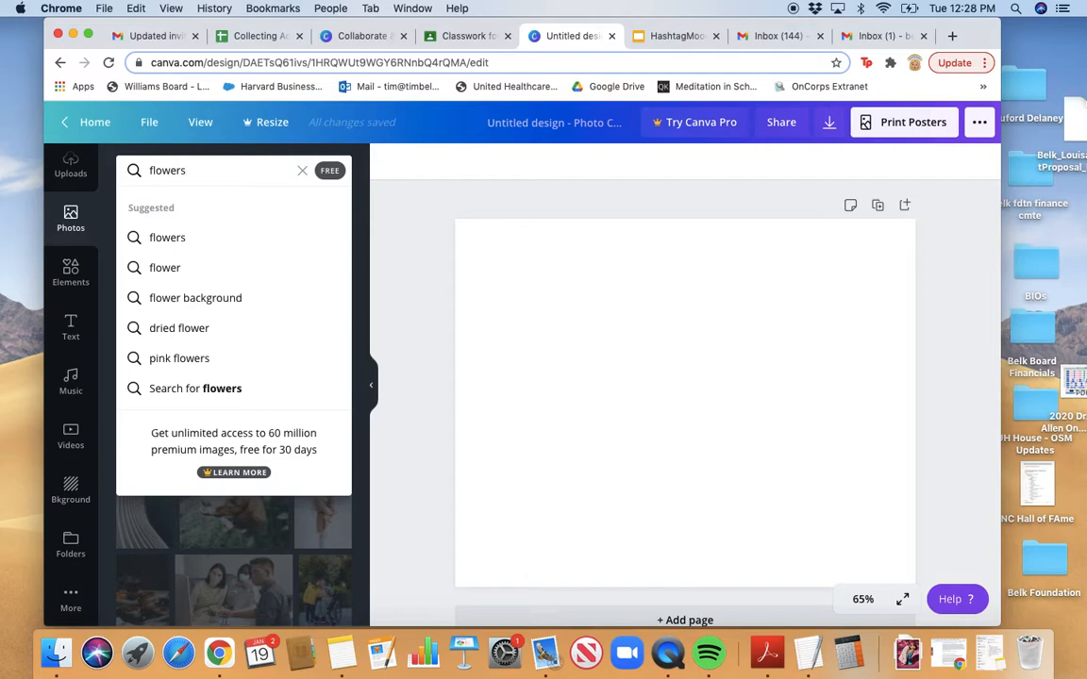
{"action": "left_click", "coordinate": [228, 244]}
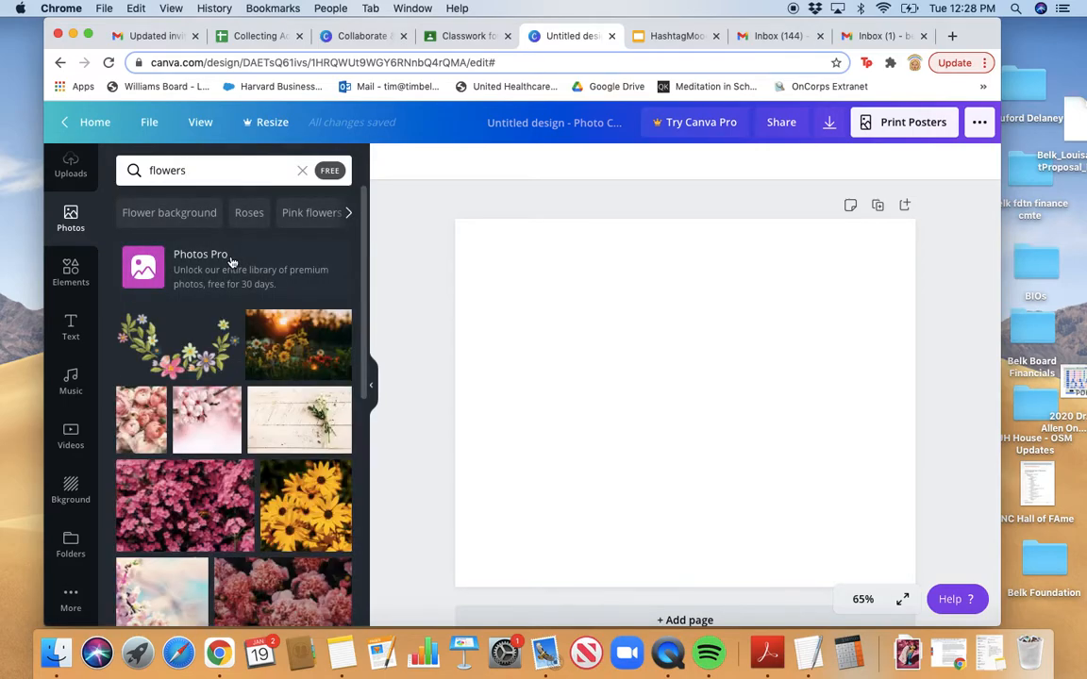
{"action": "scroll", "coordinate": [274, 341], "scroll_direction": "down", "scroll_amount": 1}
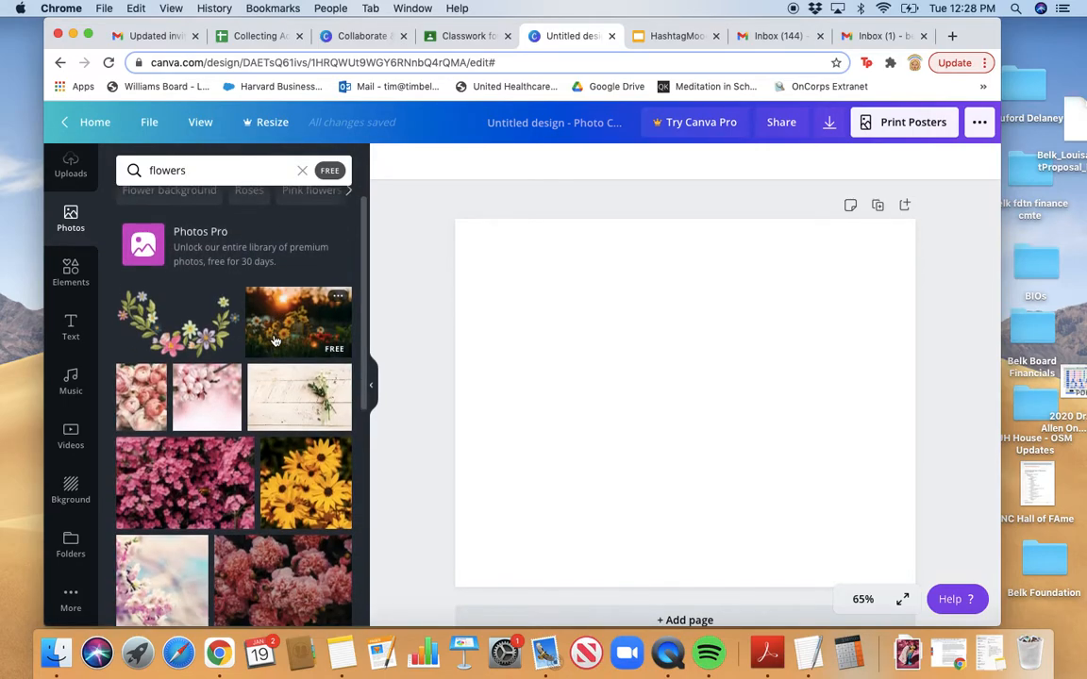
{"action": "scroll", "coordinate": [274, 340], "scroll_direction": "down", "scroll_amount": 3}
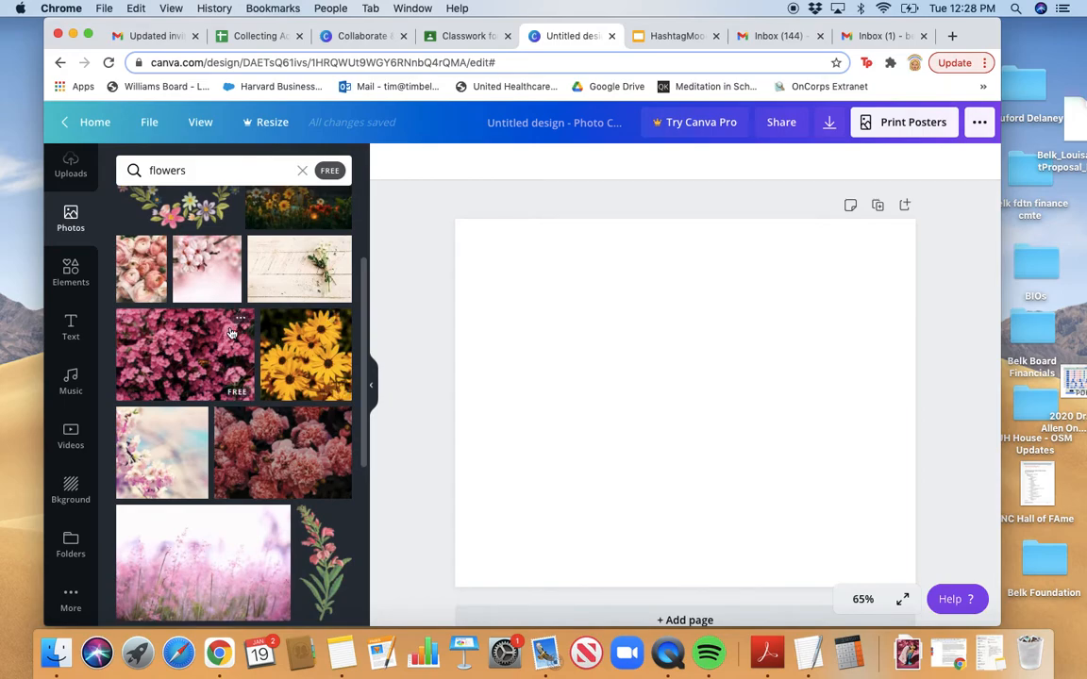
{"action": "scroll", "coordinate": [199, 307], "scroll_direction": "down", "scroll_amount": 3}
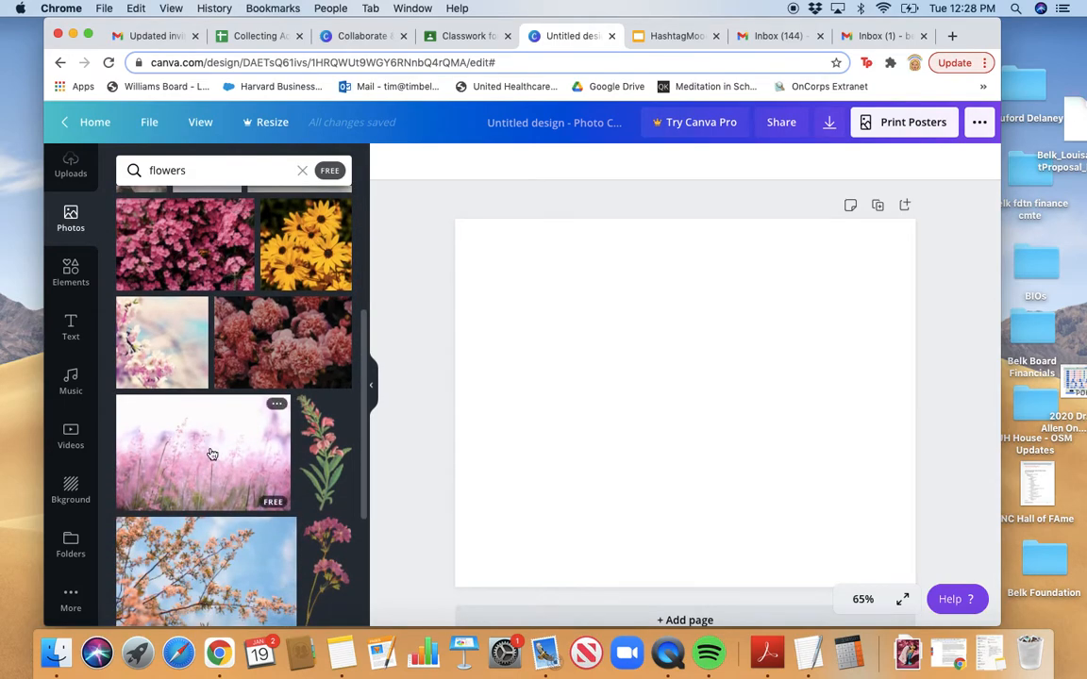
{"action": "left_click", "coordinate": [210, 447]}
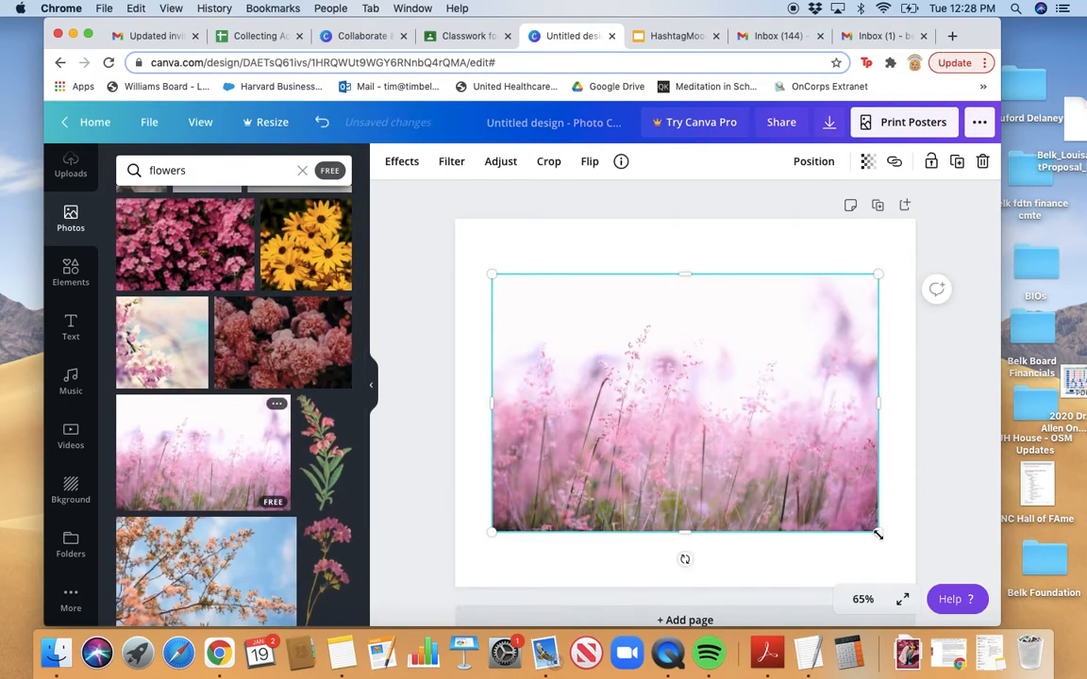
Delete the pink field photo and drag a fresh copy from Photos onto the page
{"action": "left_click_drag", "start_coordinate": [878, 534], "coordinate": [738, 477]}
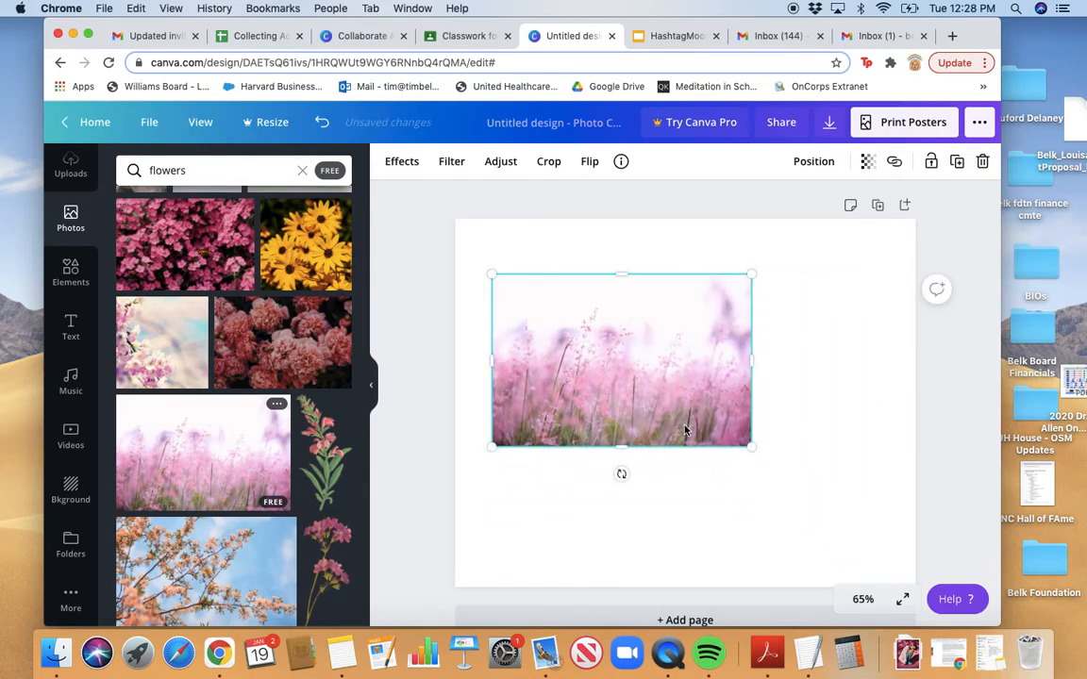
{"action": "key", "text": "BackSpace"}
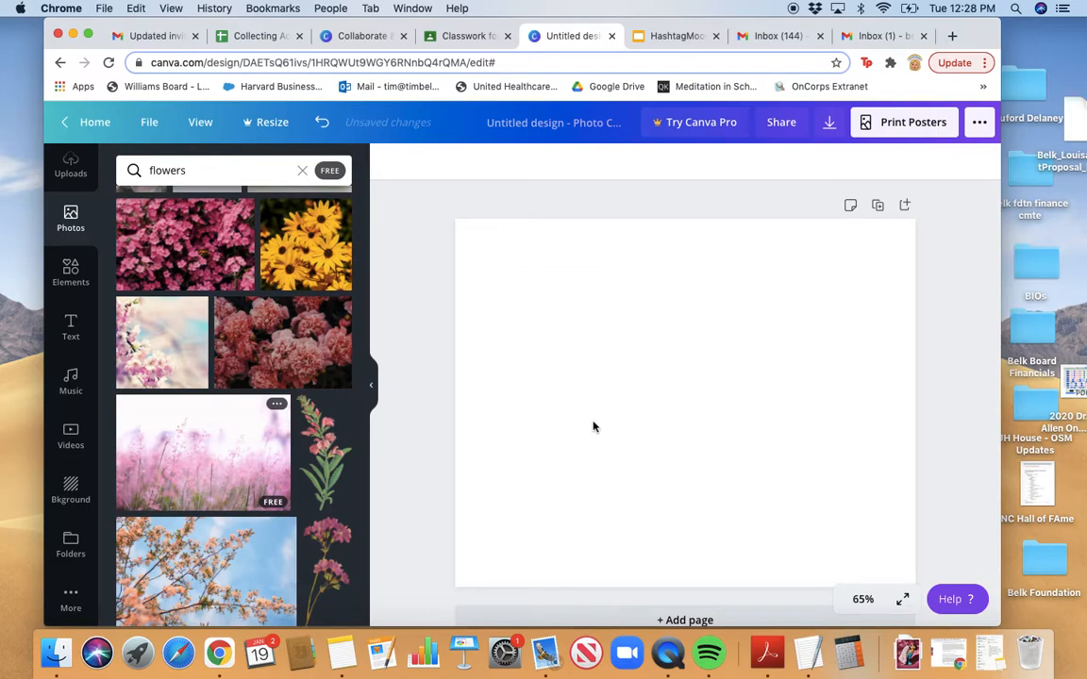
{"action": "left_click_drag", "start_coordinate": [262, 432], "coordinate": [626, 310]}
Resize the flower photo into a small, tall portrait near the page's upper left
{"action": "left_click_drag", "start_coordinate": [859, 530], "coordinate": [681, 475]}
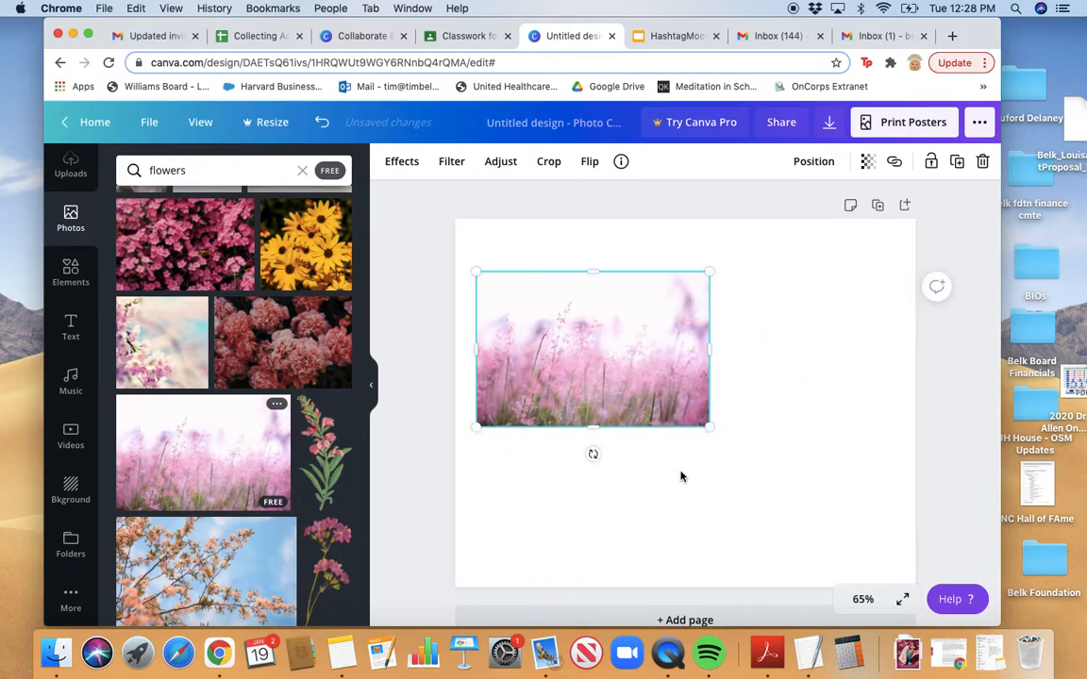
{"action": "left_click_drag", "start_coordinate": [710, 429], "coordinate": [850, 524]}
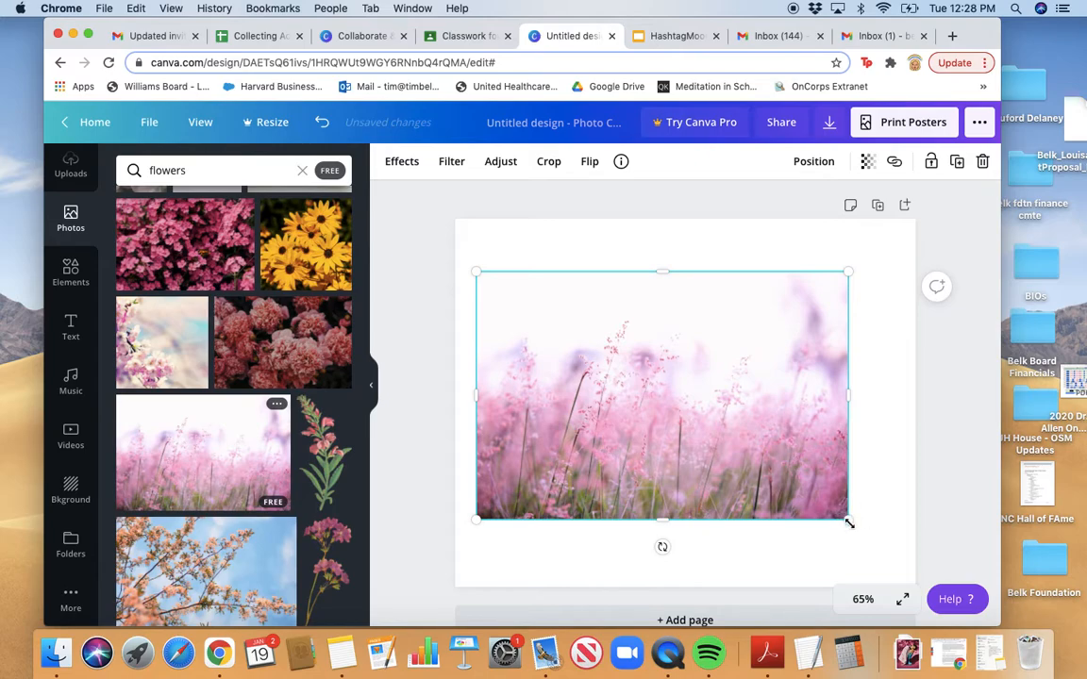
{"action": "left_click_drag", "start_coordinate": [848, 395], "coordinate": [626, 400]}
{"action": "mouse_move", "coordinate": [626, 399]}
{"action": "left_mouse_down"}
{"action": "mouse_move", "coordinate": [677, 400]}
{"action": "mouse_move", "coordinate": [646, 400]}
{"action": "left_mouse_up"}
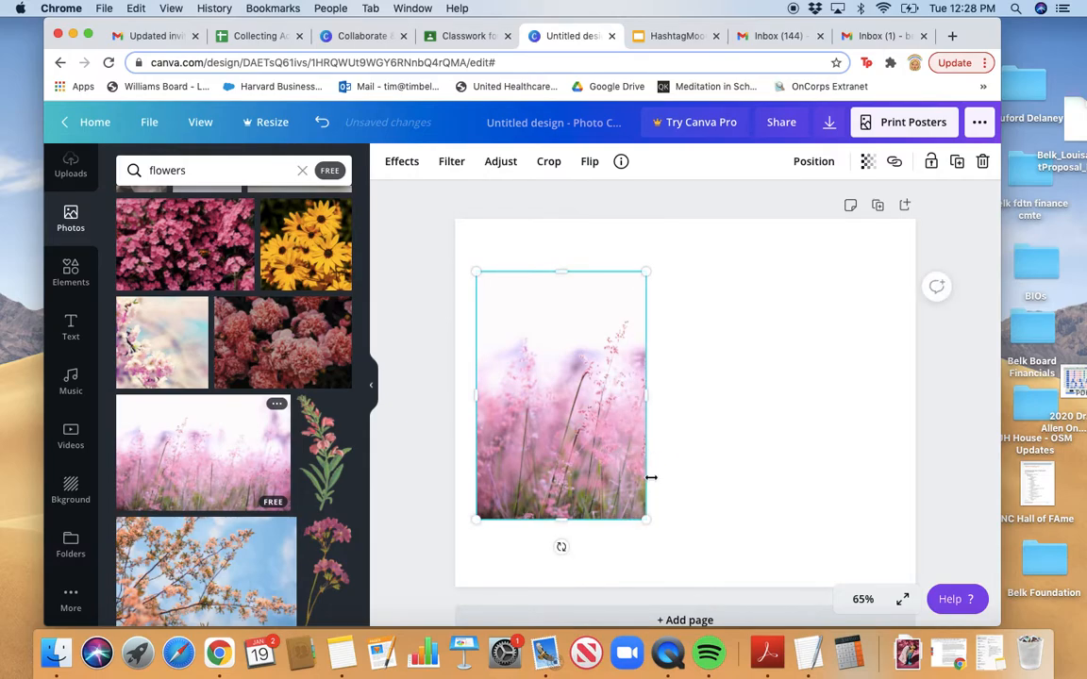
{"action": "left_click_drag", "start_coordinate": [646, 521], "coordinate": [622, 528]}
{"action": "left_click_drag", "start_coordinate": [558, 539], "coordinate": [560, 466]}
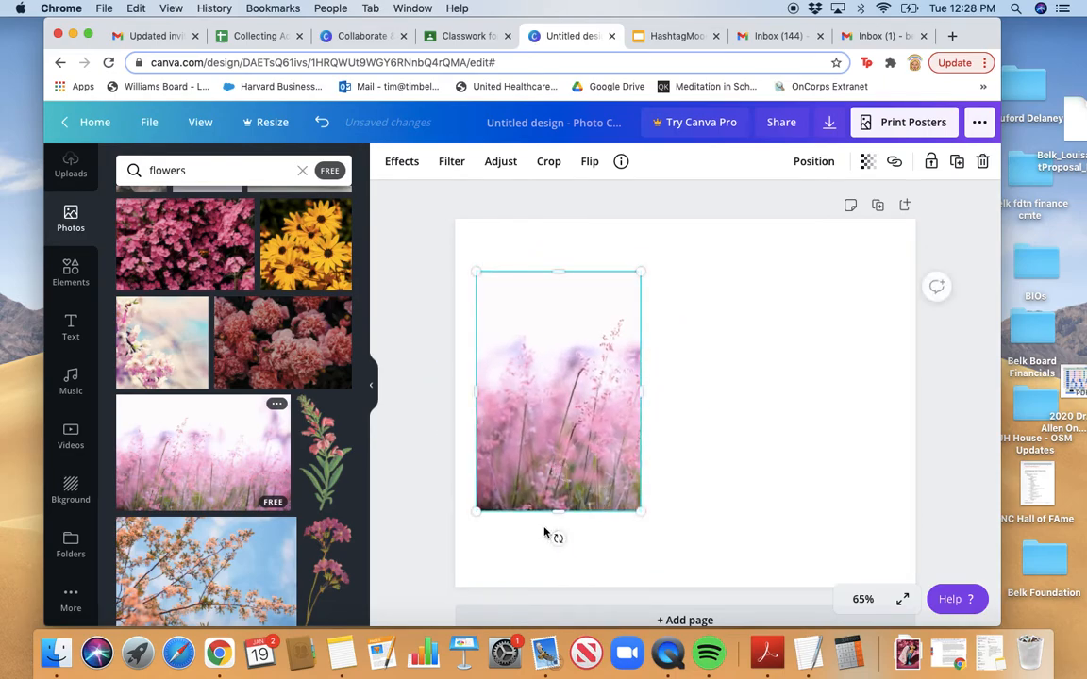
{"action": "left_click", "coordinate": [526, 545]}
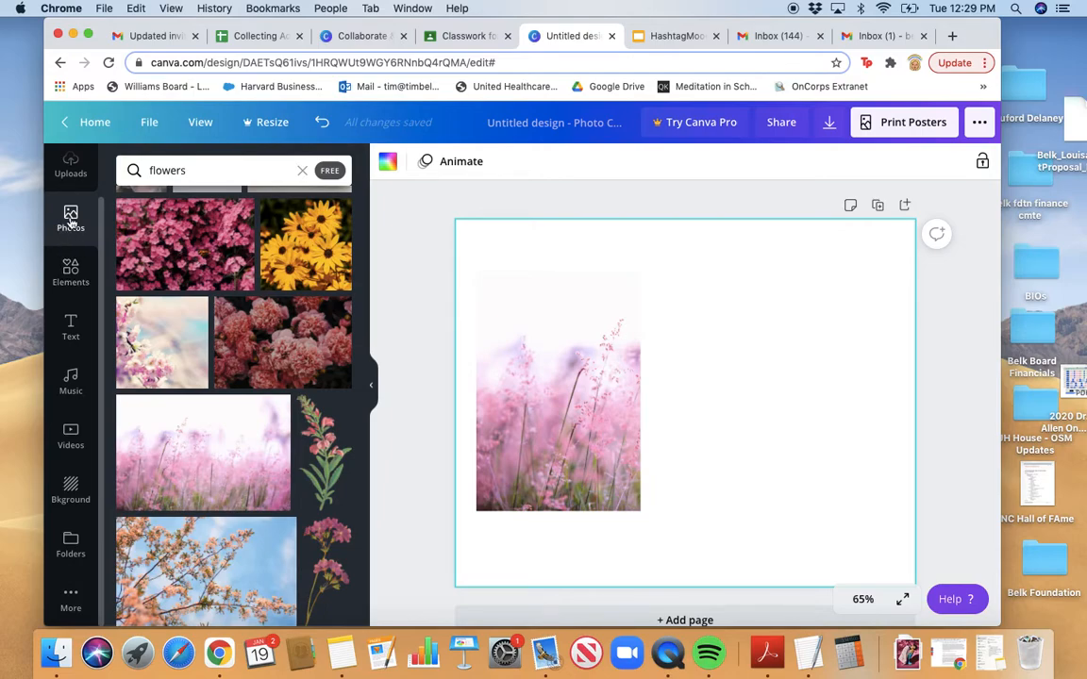
{"action": "left_click", "coordinate": [70, 280]}
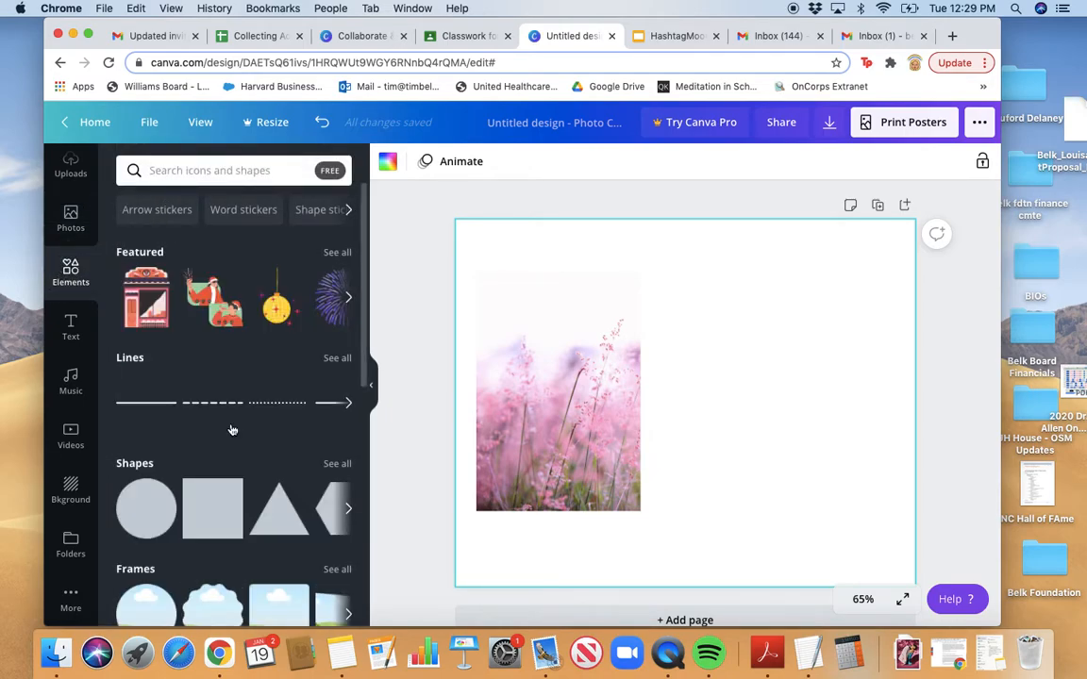
Search elements for 'music' and place the colourful headphones graphic at the page's upper right
{"action": "scroll", "coordinate": [222, 405], "scroll_direction": "down", "scroll_amount": 10}
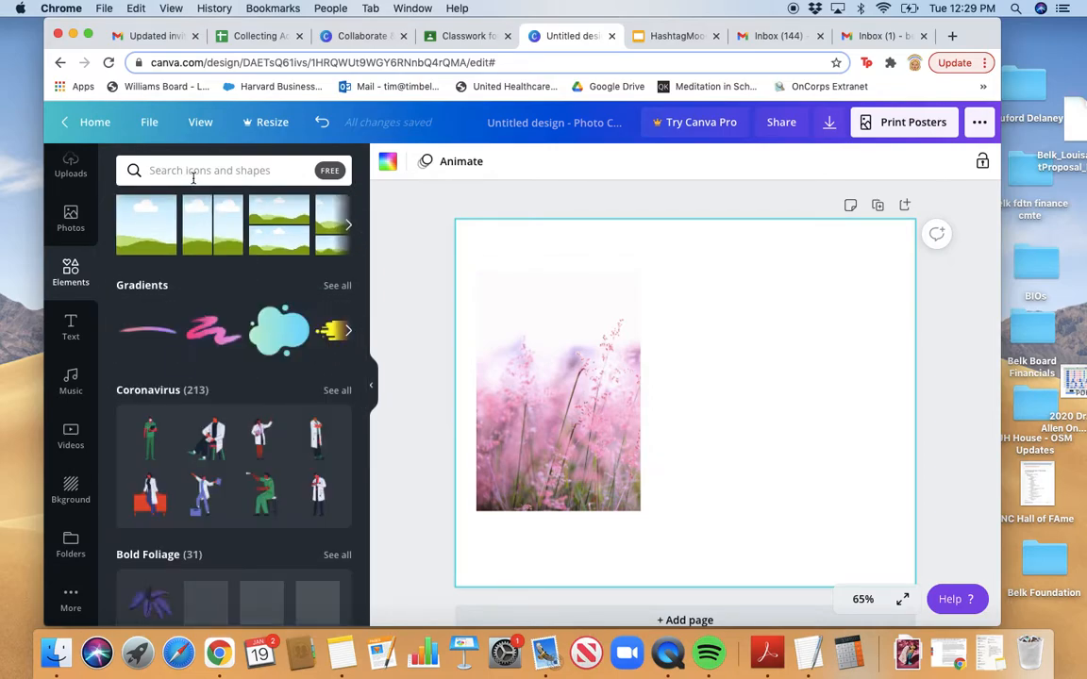
{"action": "left_click", "coordinate": [191, 174]}
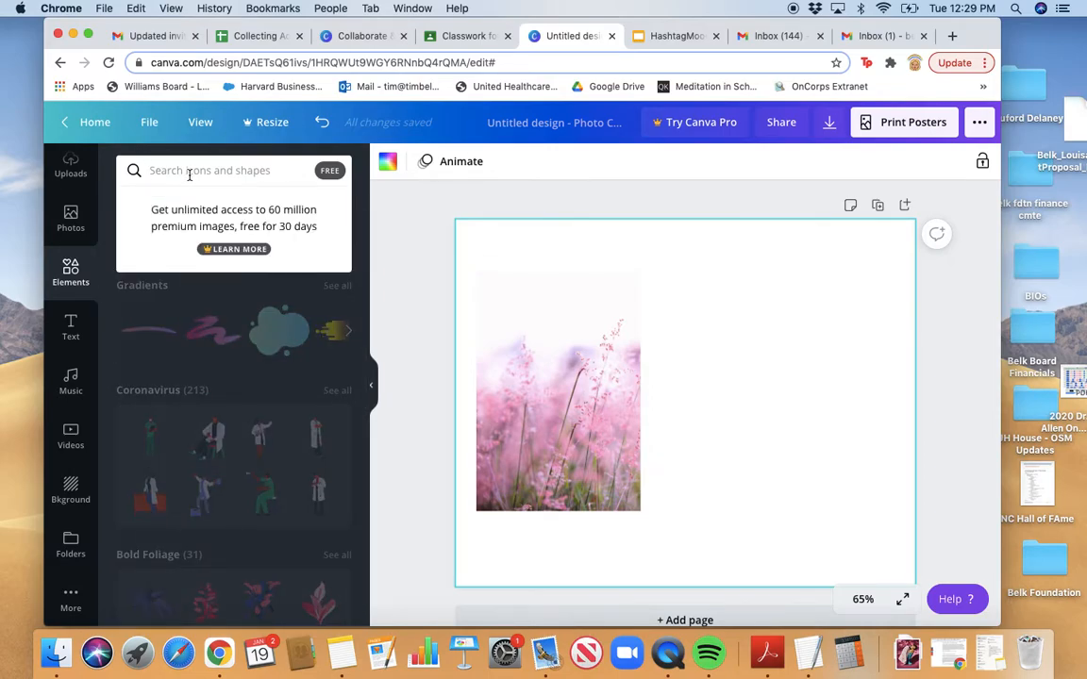
{"action": "type", "text": "music"}
{"action": "key", "text": "Return"}
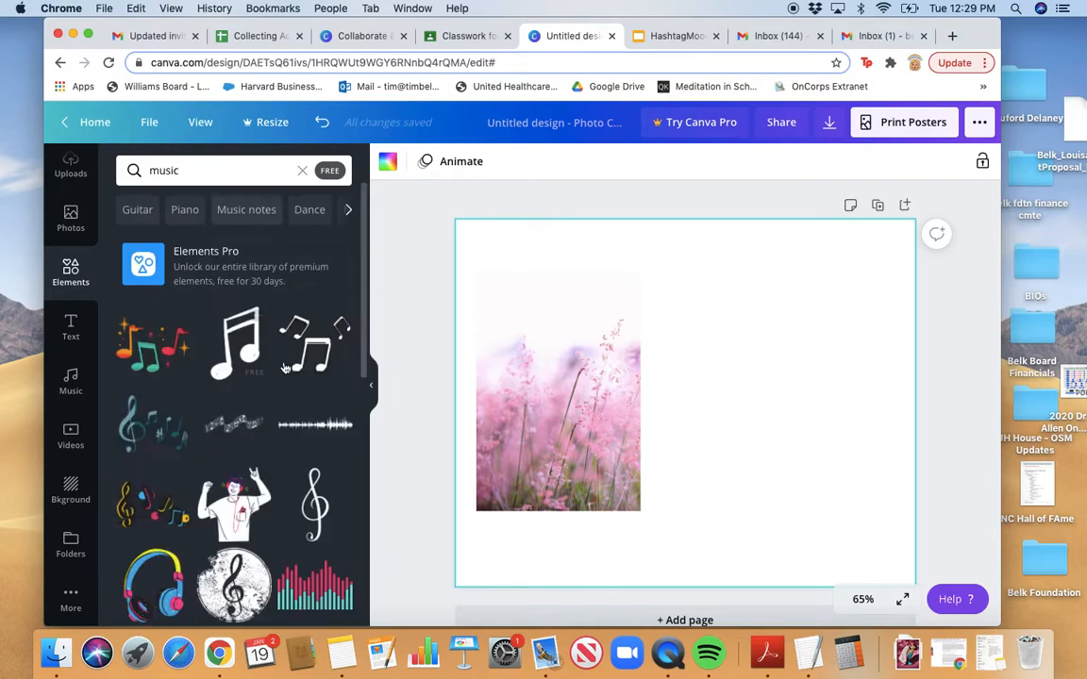
{"action": "scroll", "coordinate": [288, 377], "scroll_direction": "down", "scroll_amount": 5}
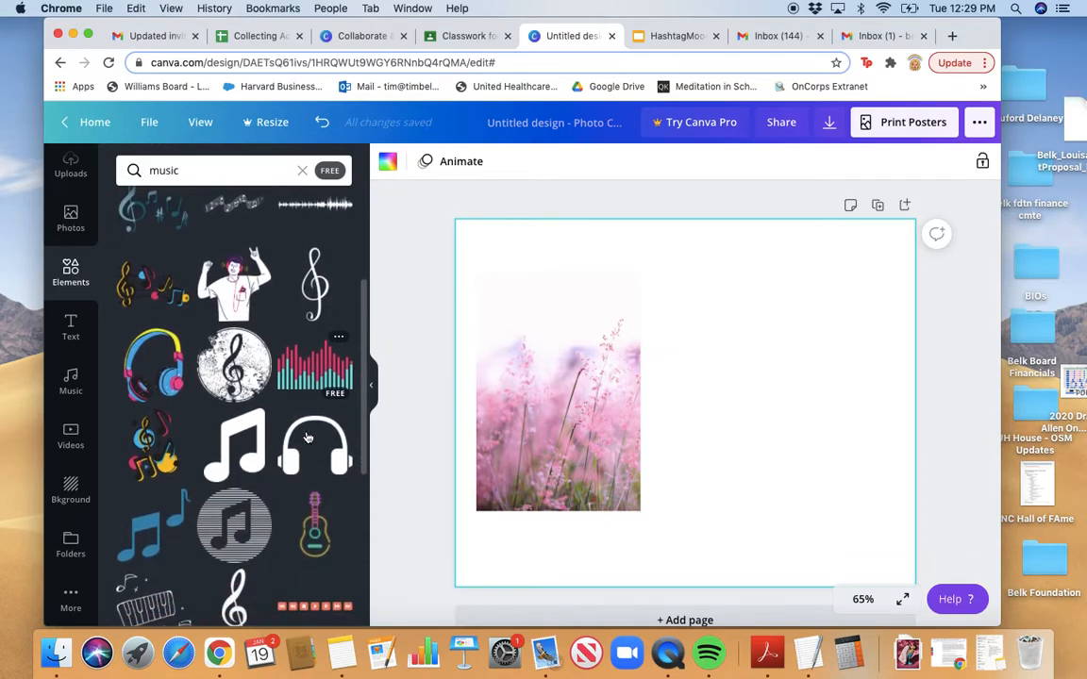
{"action": "scroll", "coordinate": [307, 436], "scroll_direction": "up", "scroll_amount": 1}
{"action": "scroll", "coordinate": [306, 437], "scroll_direction": "down", "scroll_amount": 4}
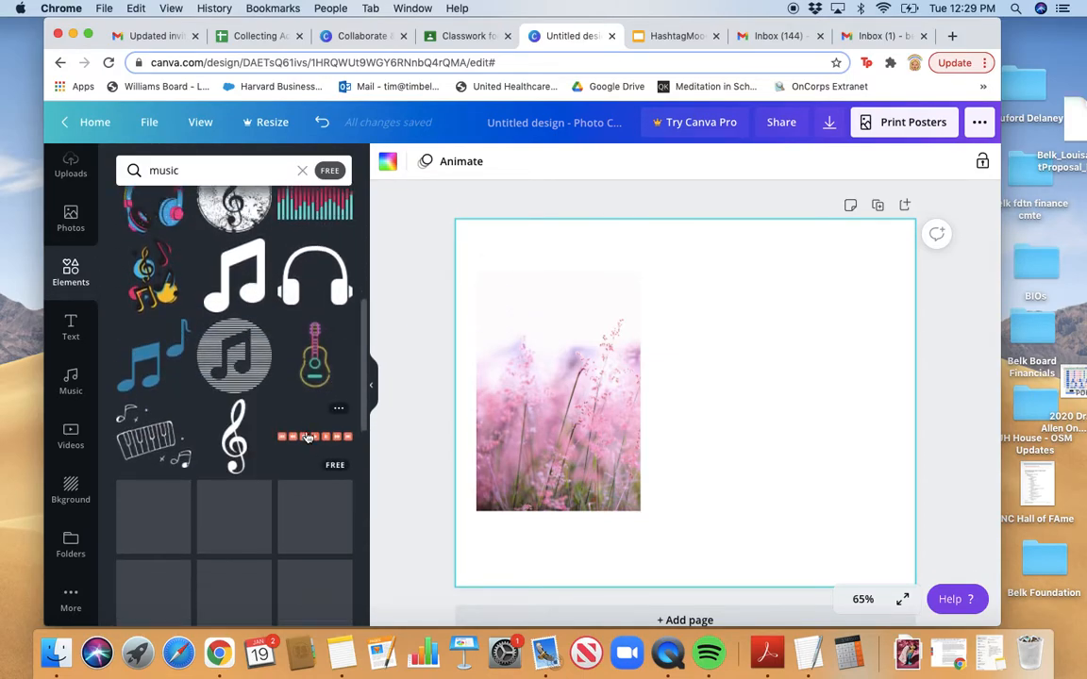
{"action": "scroll", "coordinate": [306, 437], "scroll_direction": "up", "scroll_amount": 4}
{"action": "left_click", "coordinate": [155, 380]}
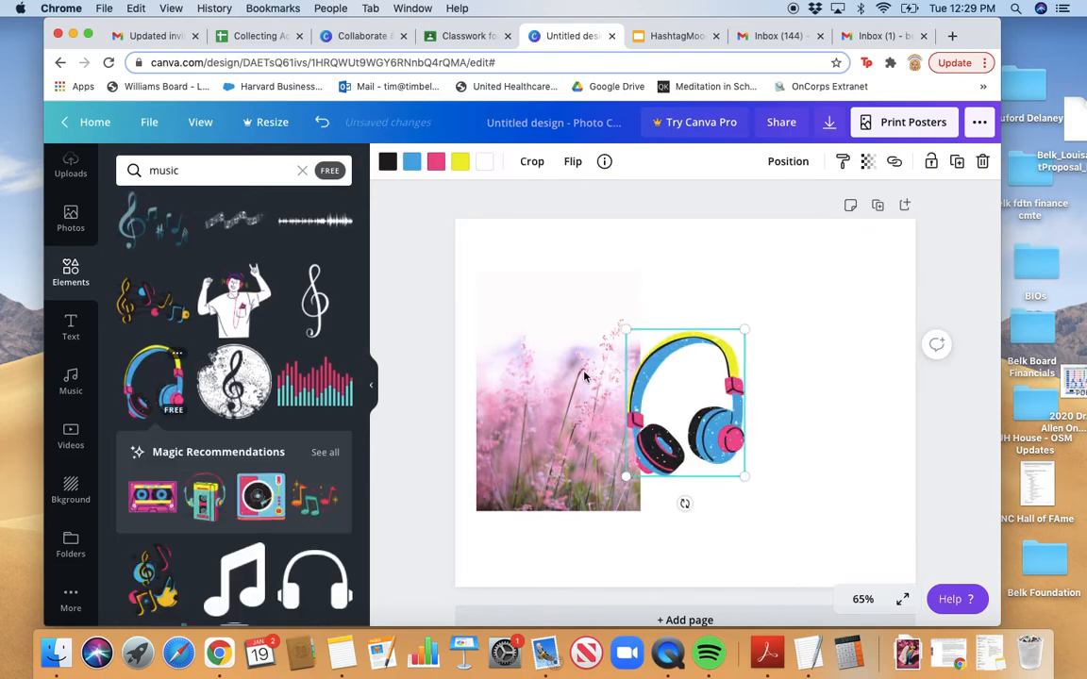
{"action": "left_click_drag", "start_coordinate": [714, 432], "coordinate": [813, 374]}
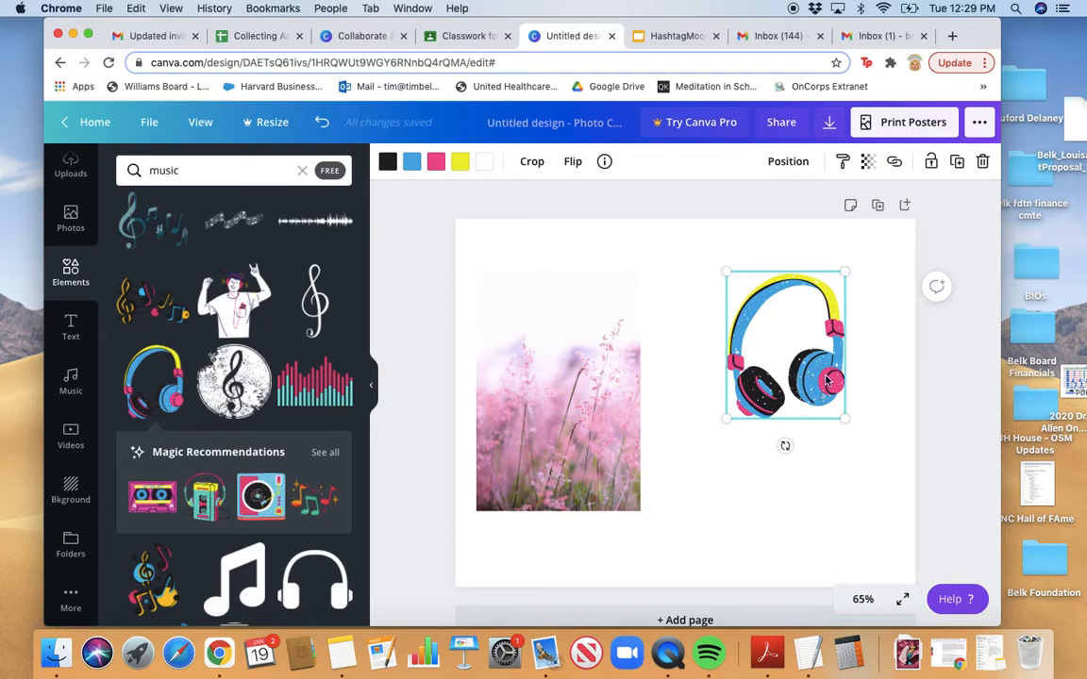
{"action": "left_click", "coordinate": [387, 163]}
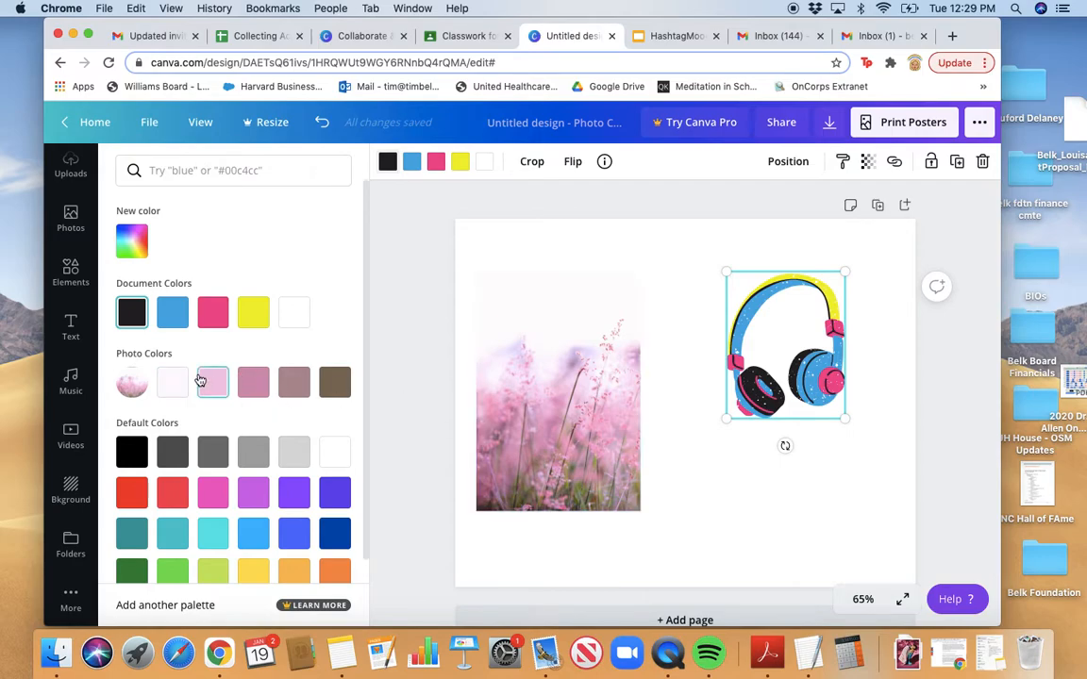
Turn the headphones' black parts a custom warm tan
{"action": "left_click", "coordinate": [337, 382]}
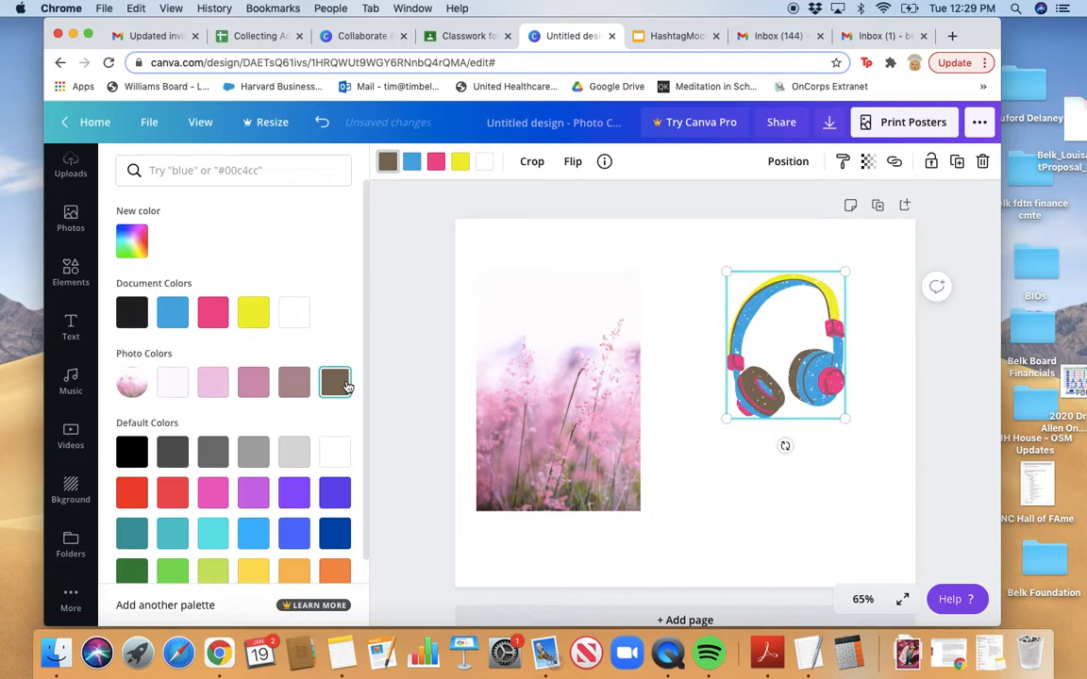
{"action": "left_click", "coordinate": [132, 241]}
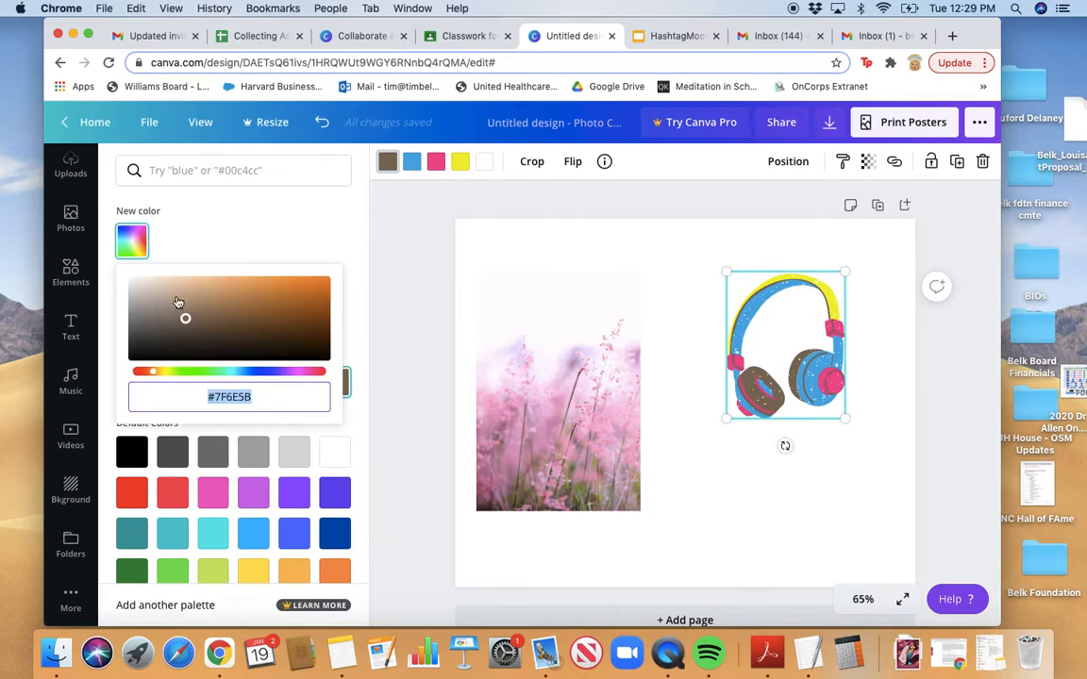
{"action": "left_click_drag", "start_coordinate": [183, 311], "coordinate": [206, 303]}
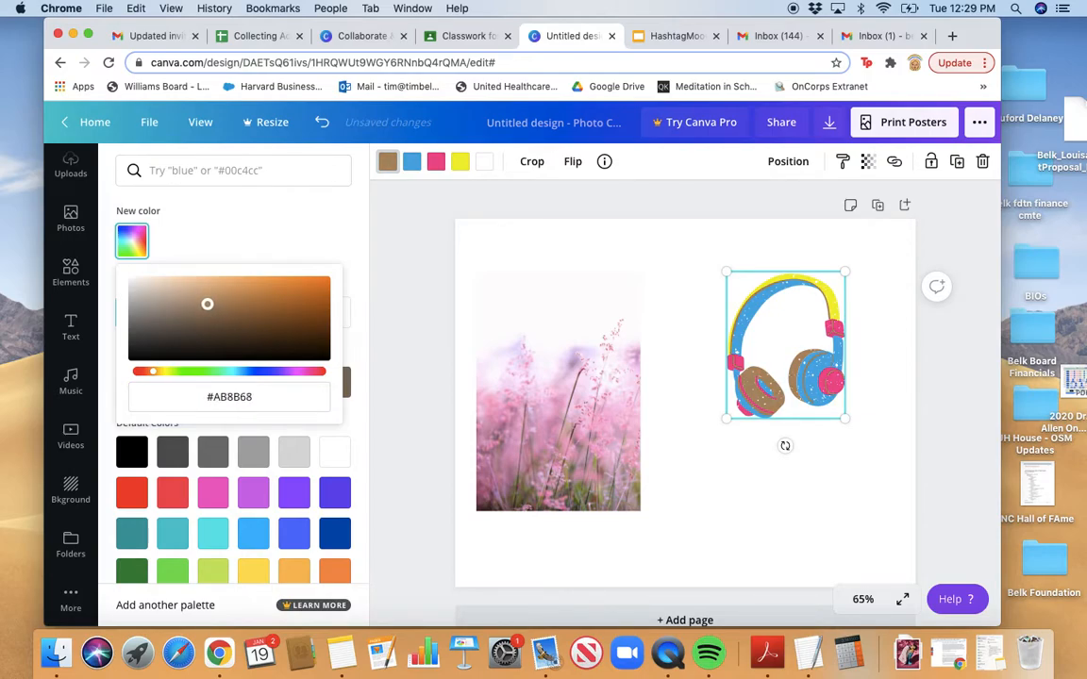
{"action": "left_click", "coordinate": [313, 242]}
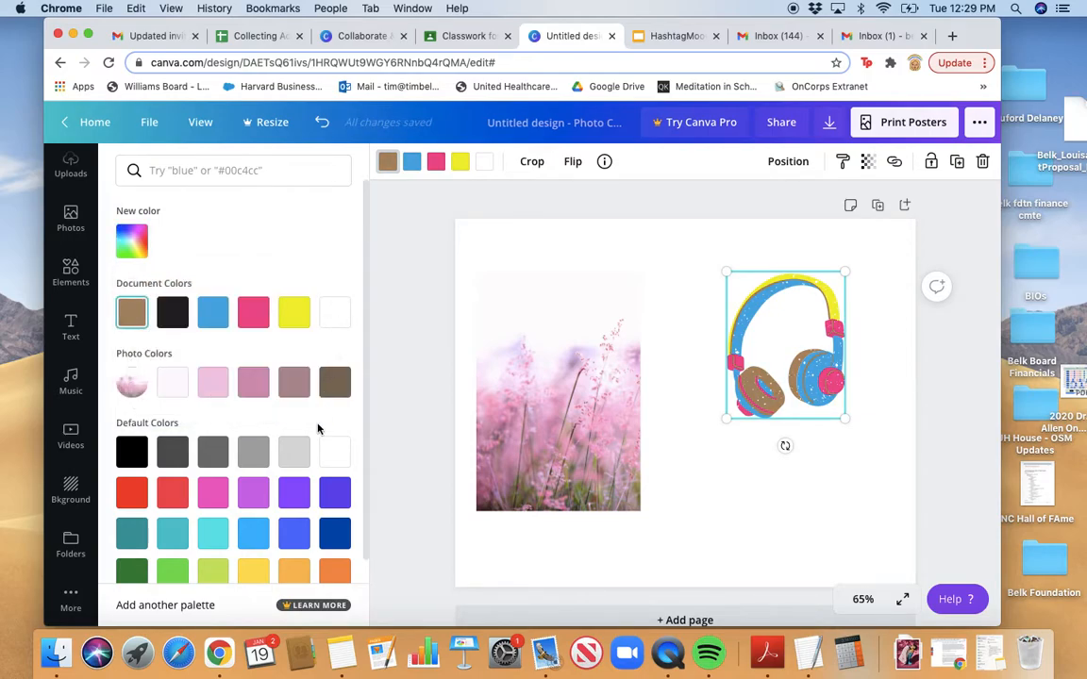
Recolour the headphones' pink parts and yellow band in mauve tones from the photo's palette
{"action": "left_click", "coordinate": [436, 165]}
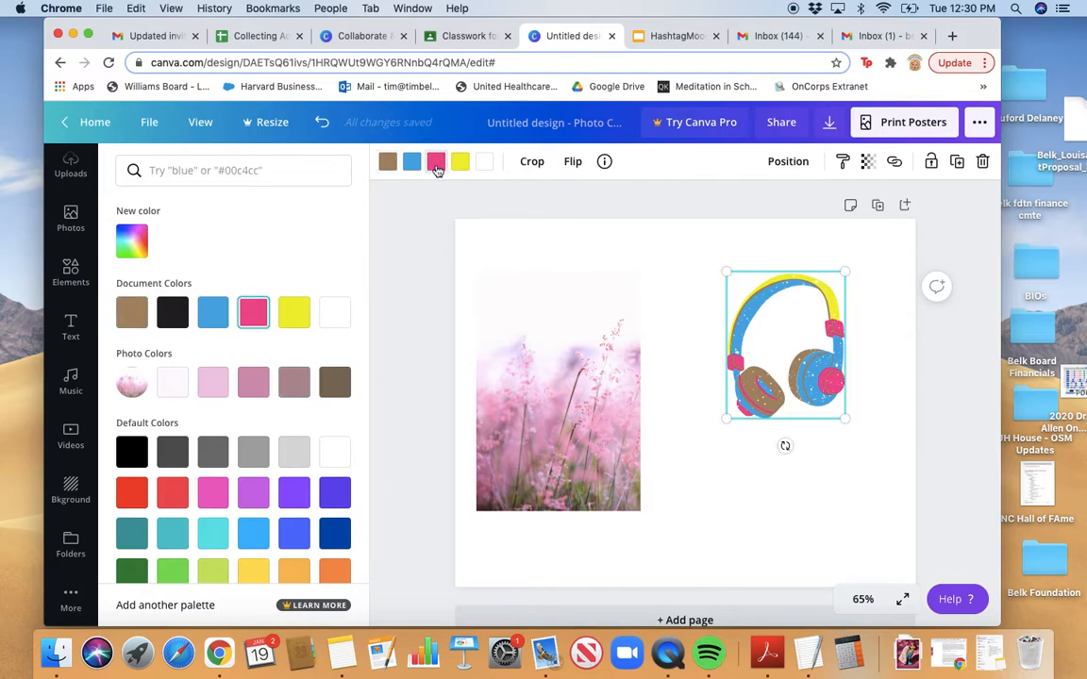
{"action": "left_click", "coordinate": [255, 384]}
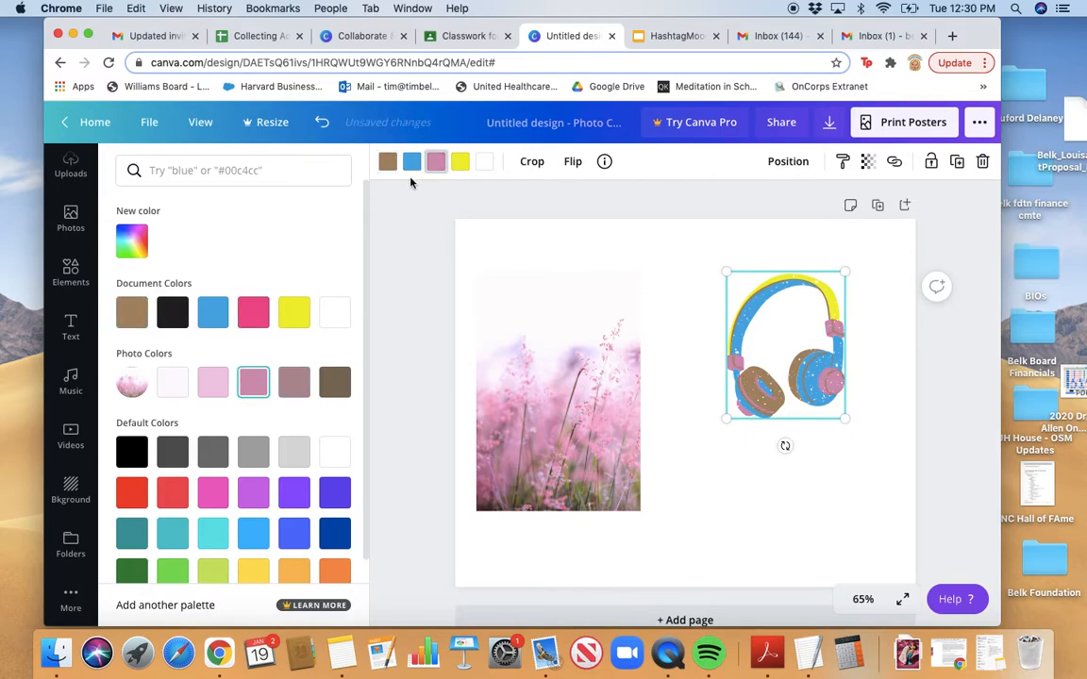
{"action": "left_click", "coordinate": [460, 161]}
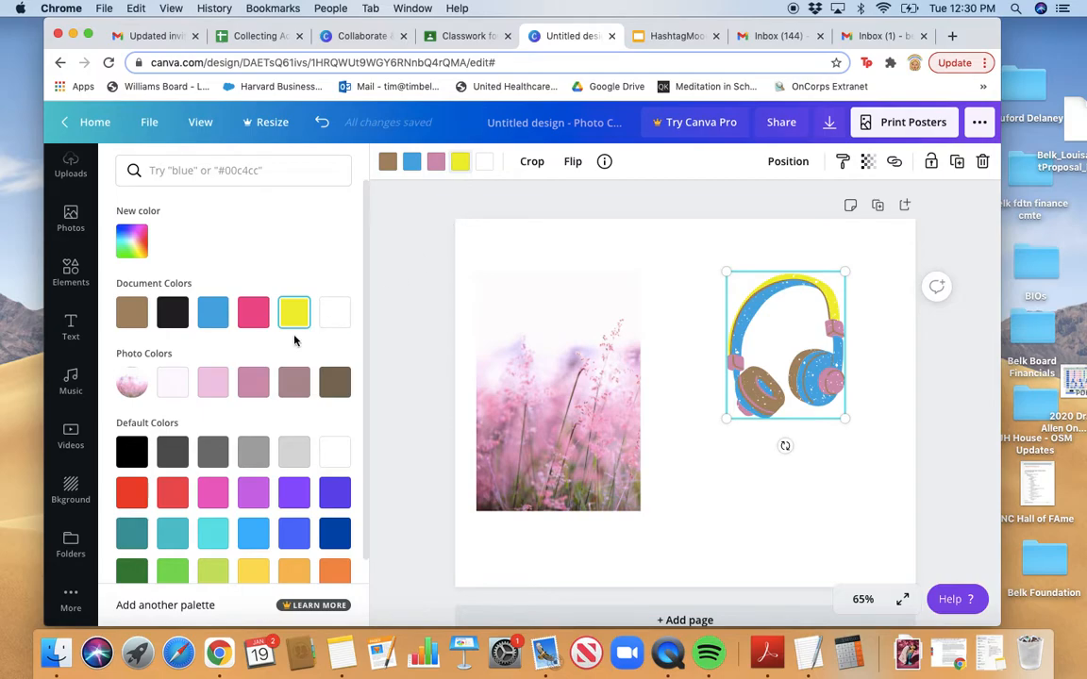
{"action": "left_click", "coordinate": [217, 535]}
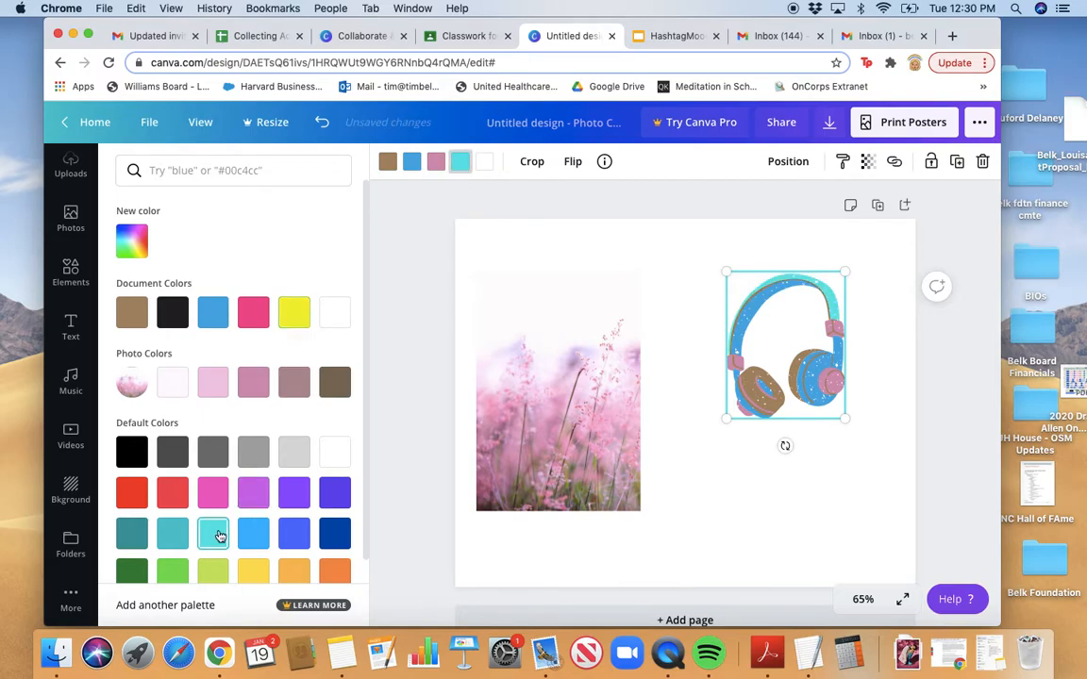
{"action": "left_click", "coordinate": [256, 384]}
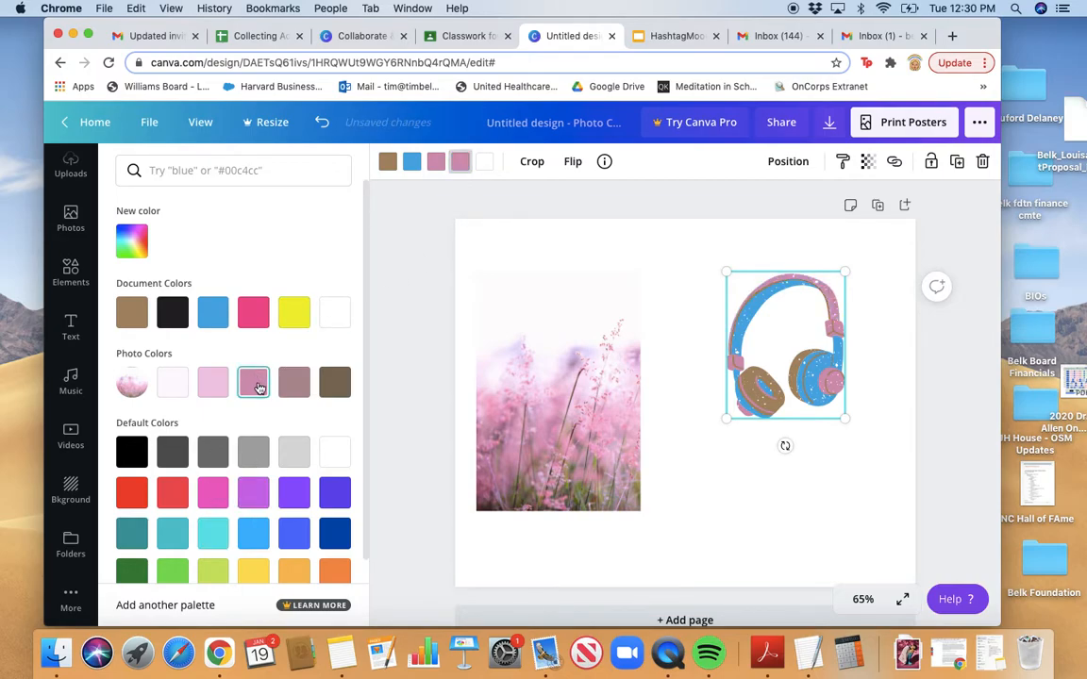
{"action": "left_click", "coordinate": [298, 380]}
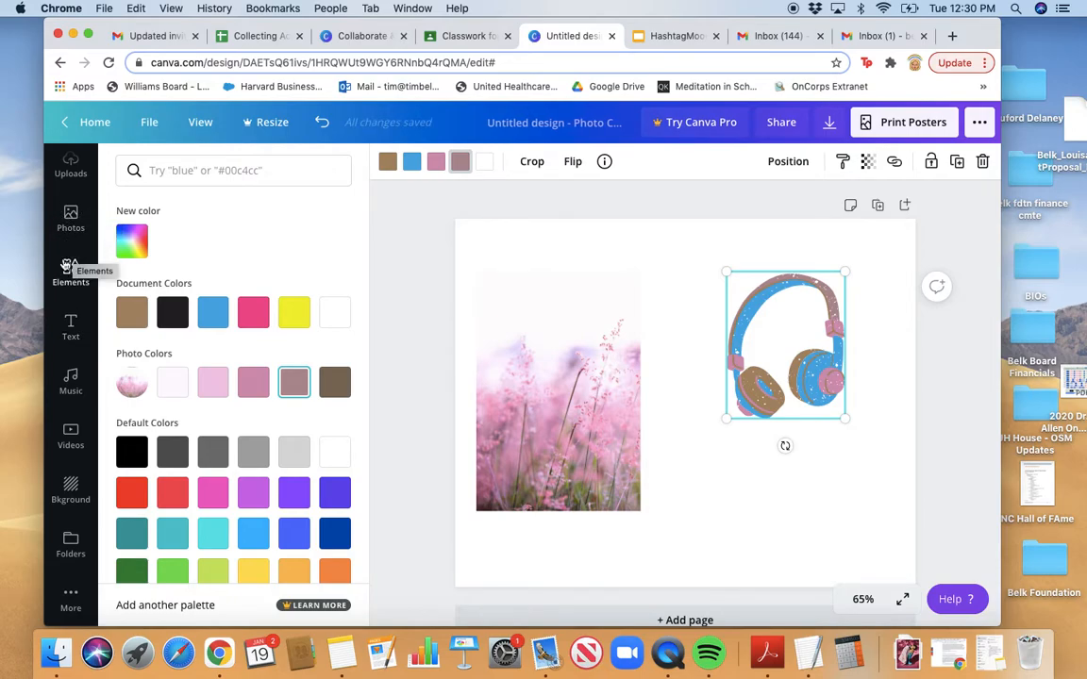
Deselect the recoloured headphones and open a new Chrome tab showing Google
{"action": "left_click", "coordinate": [694, 374]}
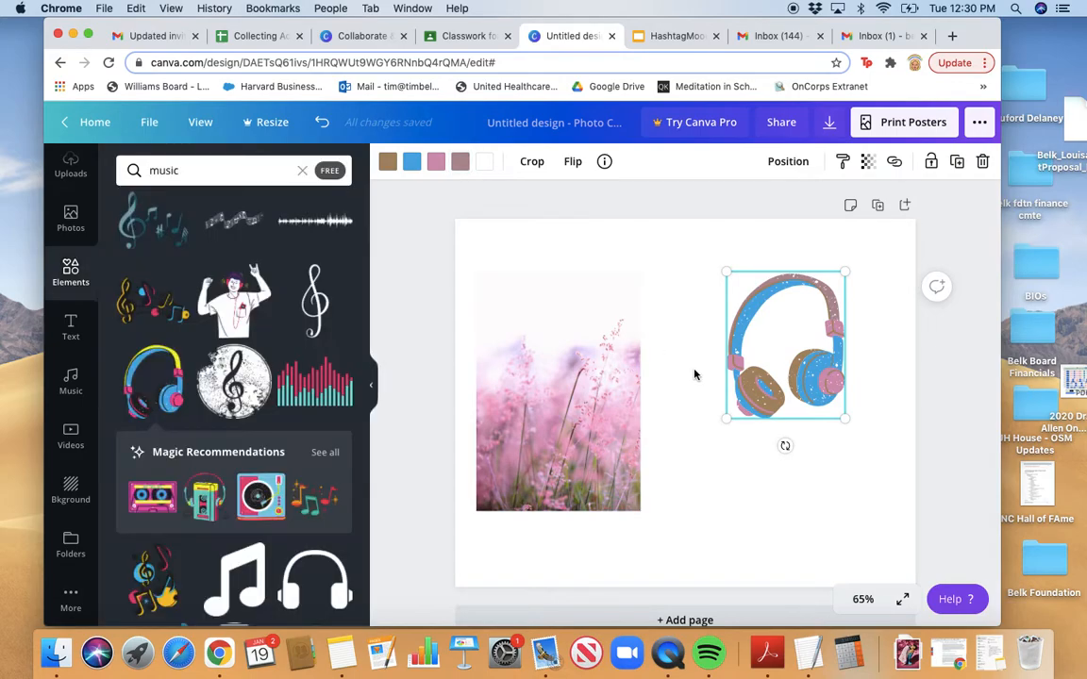
{"action": "left_click", "coordinate": [683, 371]}
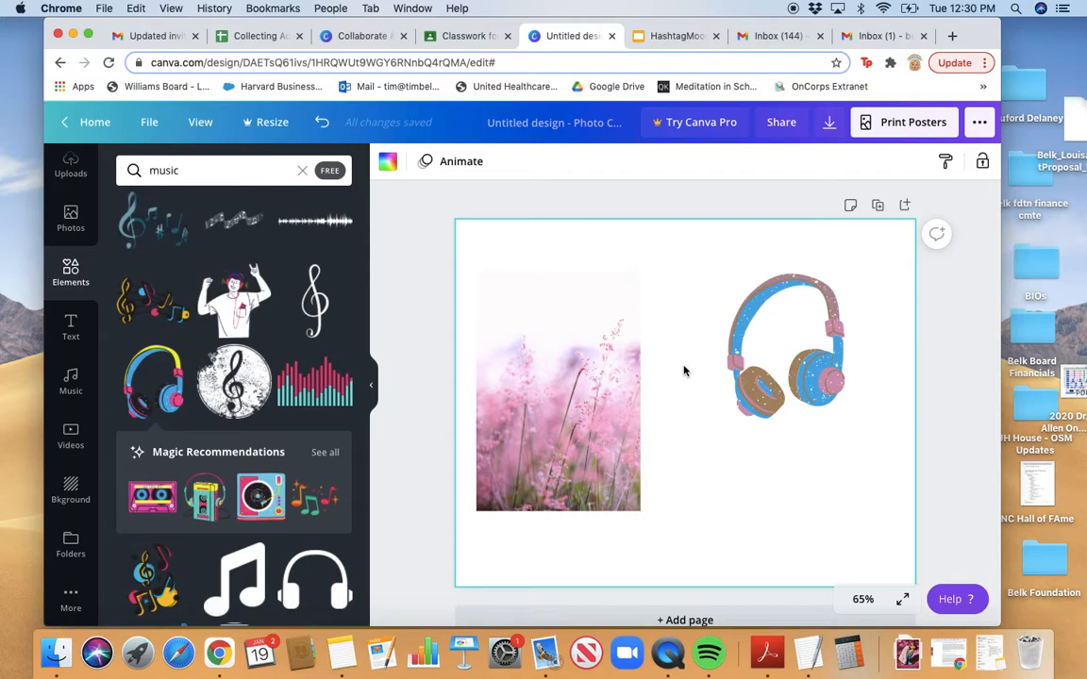
{"action": "scroll", "coordinate": [685, 370], "scroll_direction": "down", "scroll_amount": 1}
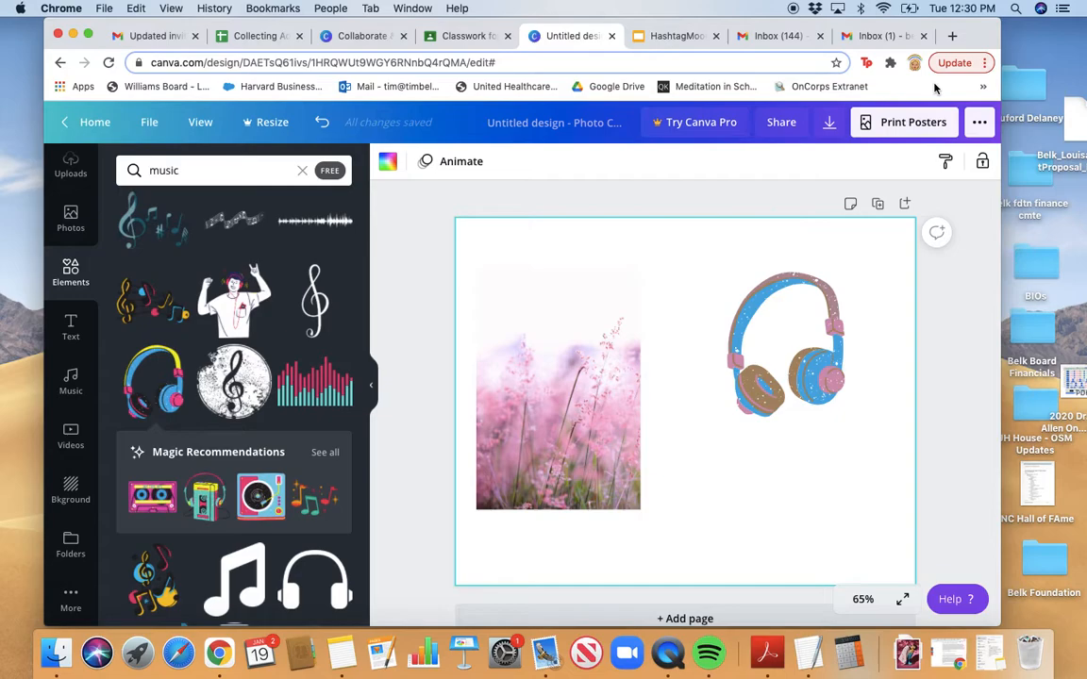
{"action": "left_click", "coordinate": [953, 38]}
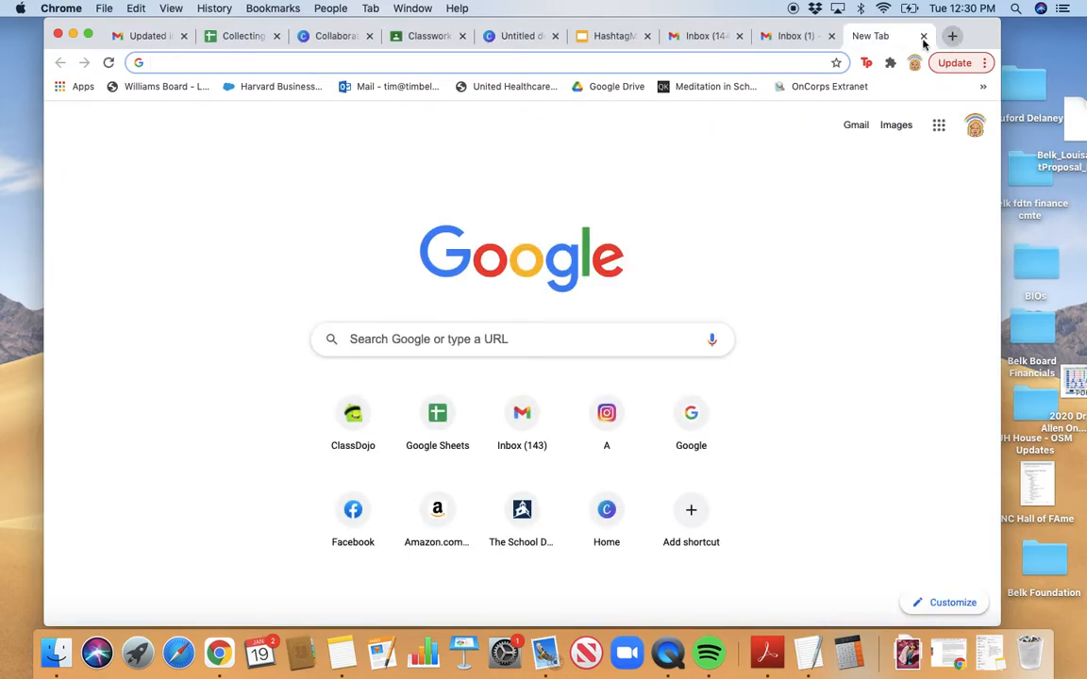
Search Google for 'willow smith album' and browse the Images results
{"action": "left_click", "coordinate": [362, 345]}
{"action": "type", "text": "wil"}
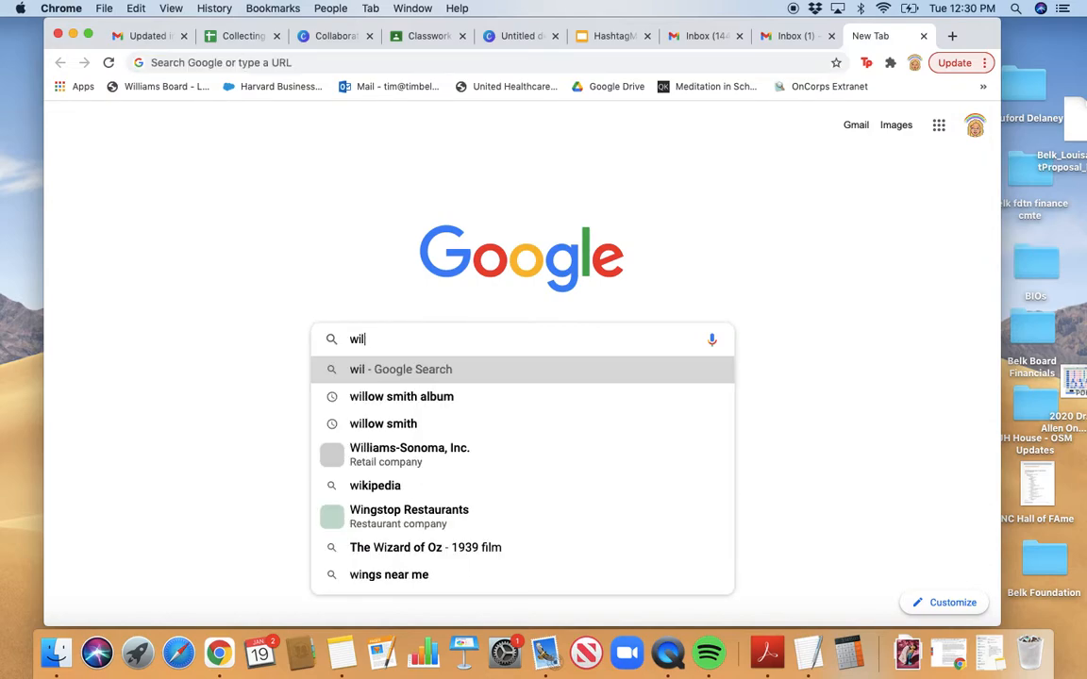
{"action": "type", "text": "low smith alb"}
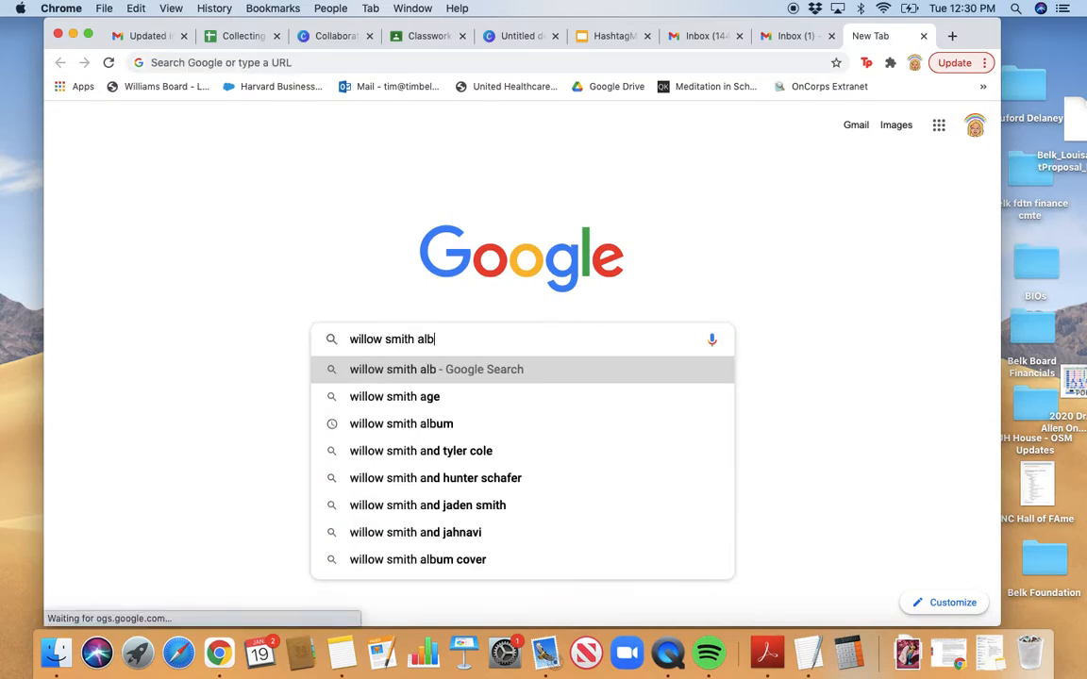
{"action": "type", "text": "um"}
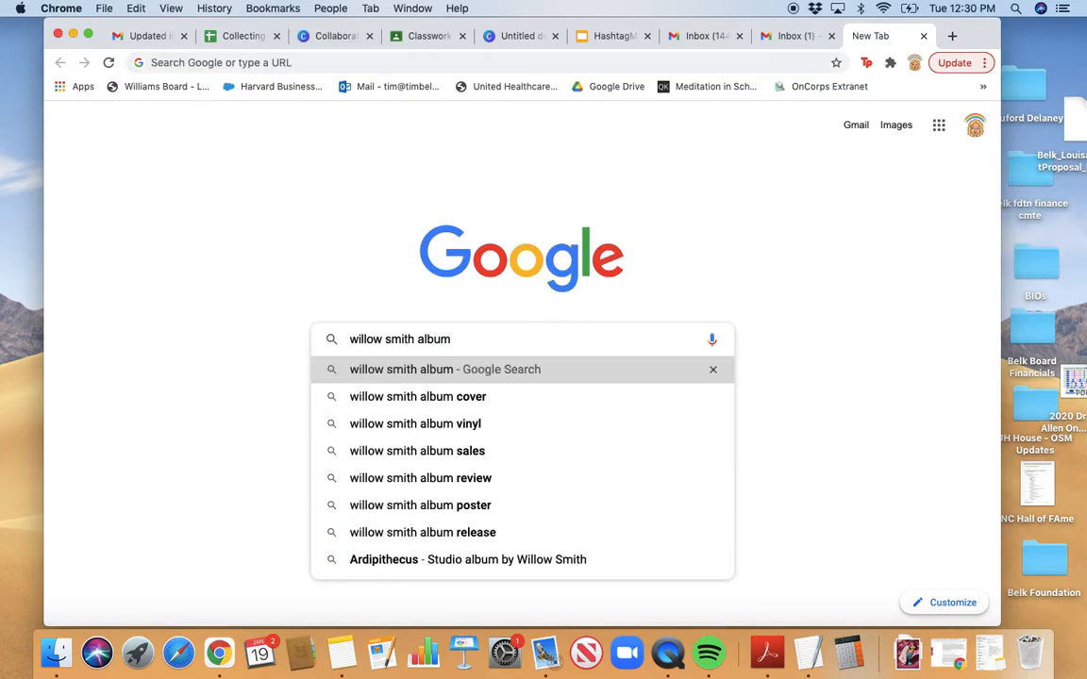
{"action": "key", "text": "Return"}
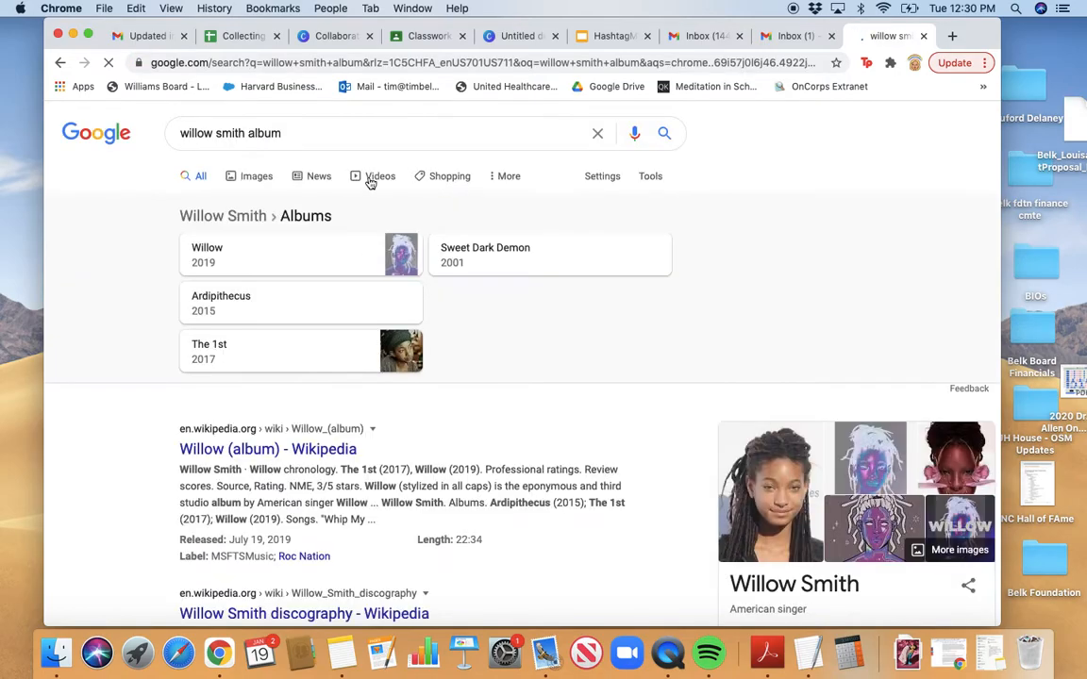
{"action": "left_click", "coordinate": [264, 178]}
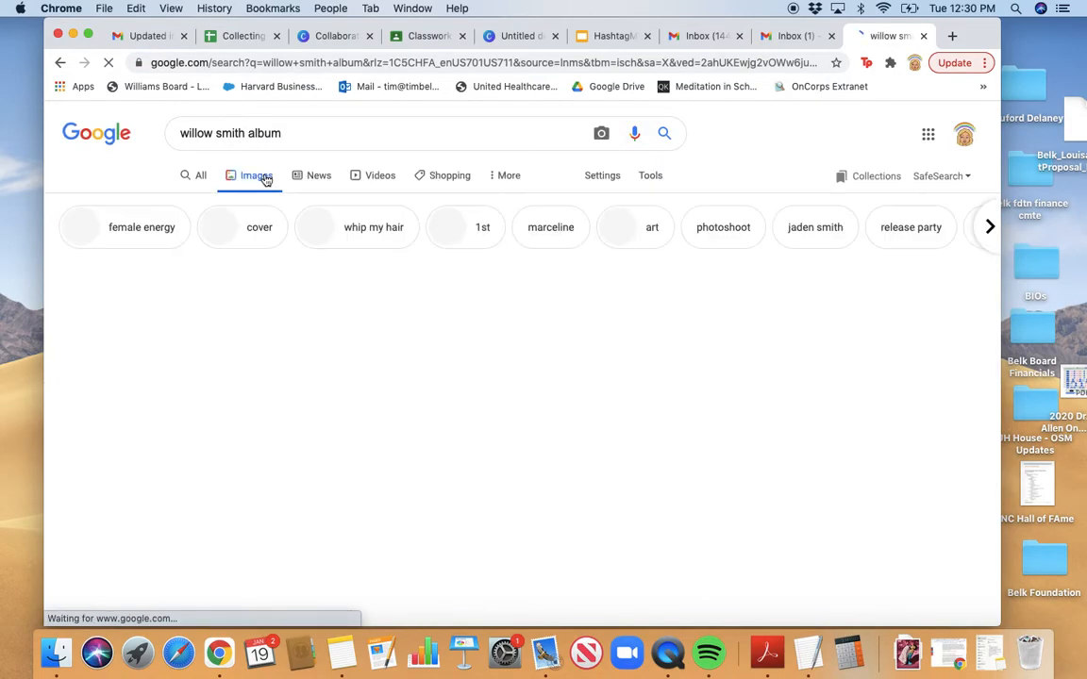
{"action": "scroll", "coordinate": [429, 343], "scroll_direction": "down", "scroll_amount": 5}
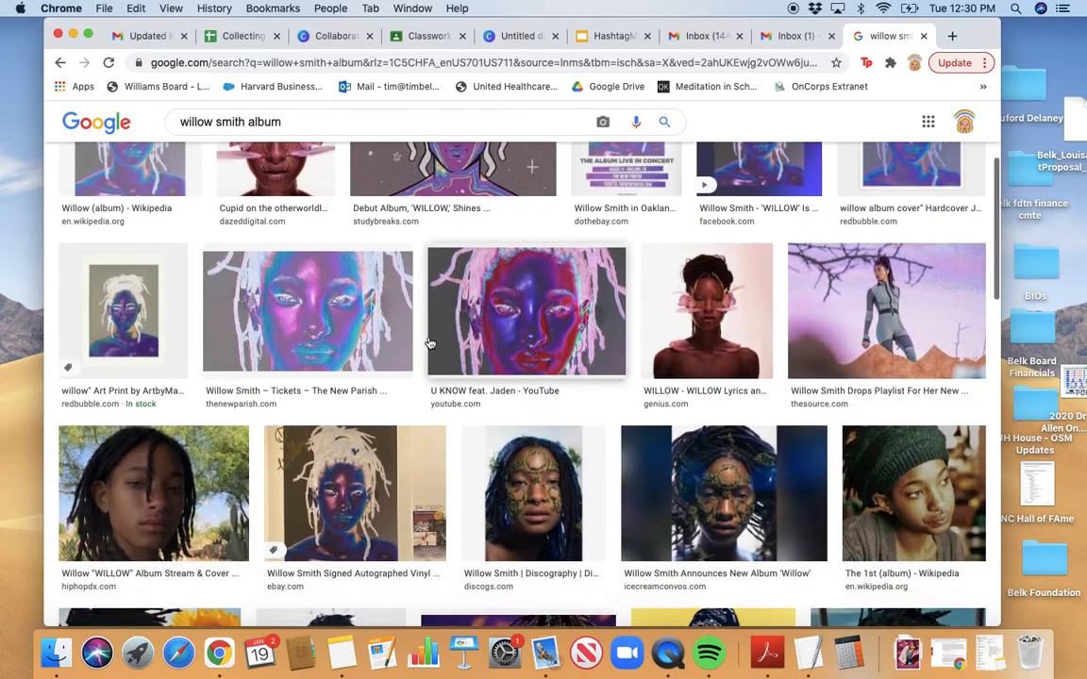
{"action": "scroll", "coordinate": [429, 343], "scroll_direction": "down", "scroll_amount": 8}
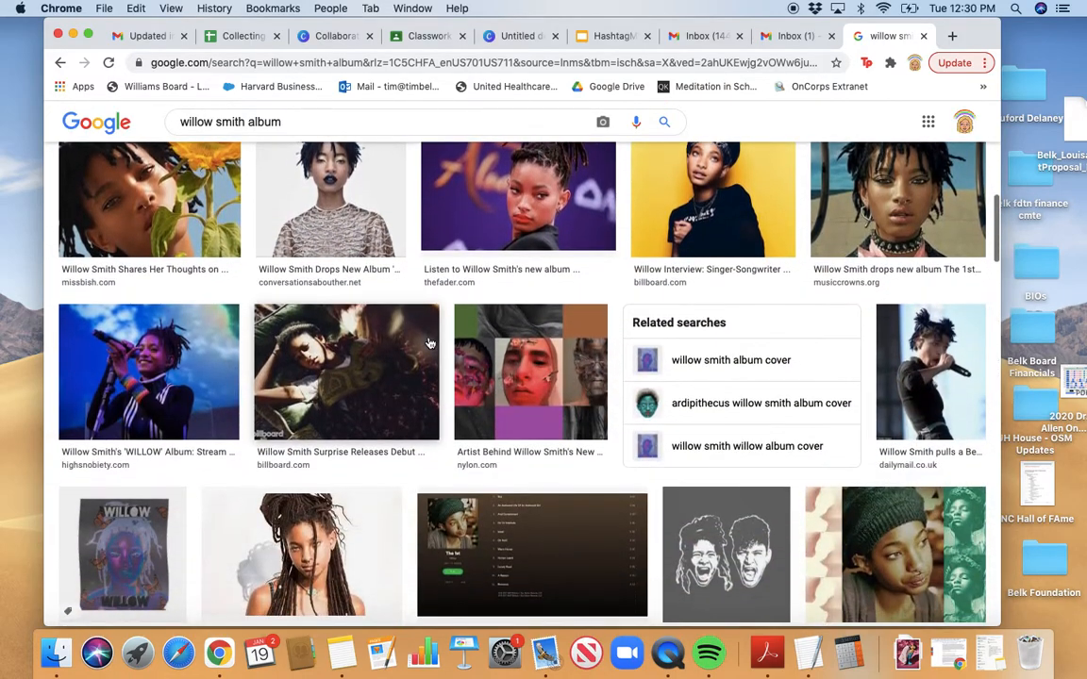
{"action": "scroll", "coordinate": [429, 344], "scroll_direction": "down", "scroll_amount": 4}
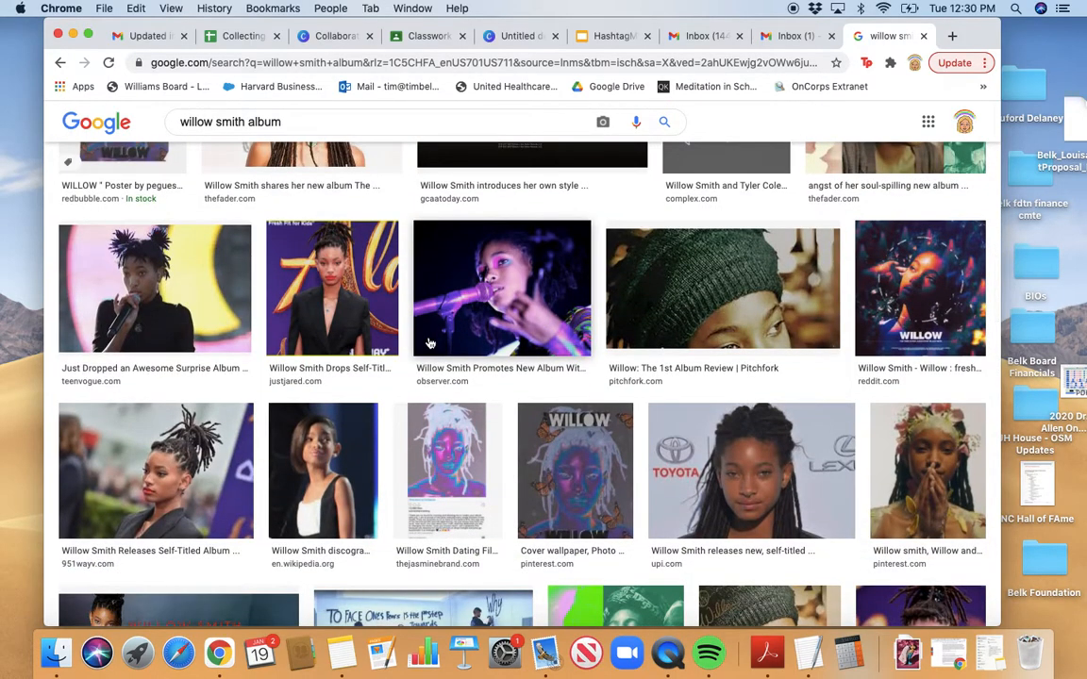
{"action": "scroll", "coordinate": [416, 302], "scroll_direction": "up", "scroll_amount": 7}
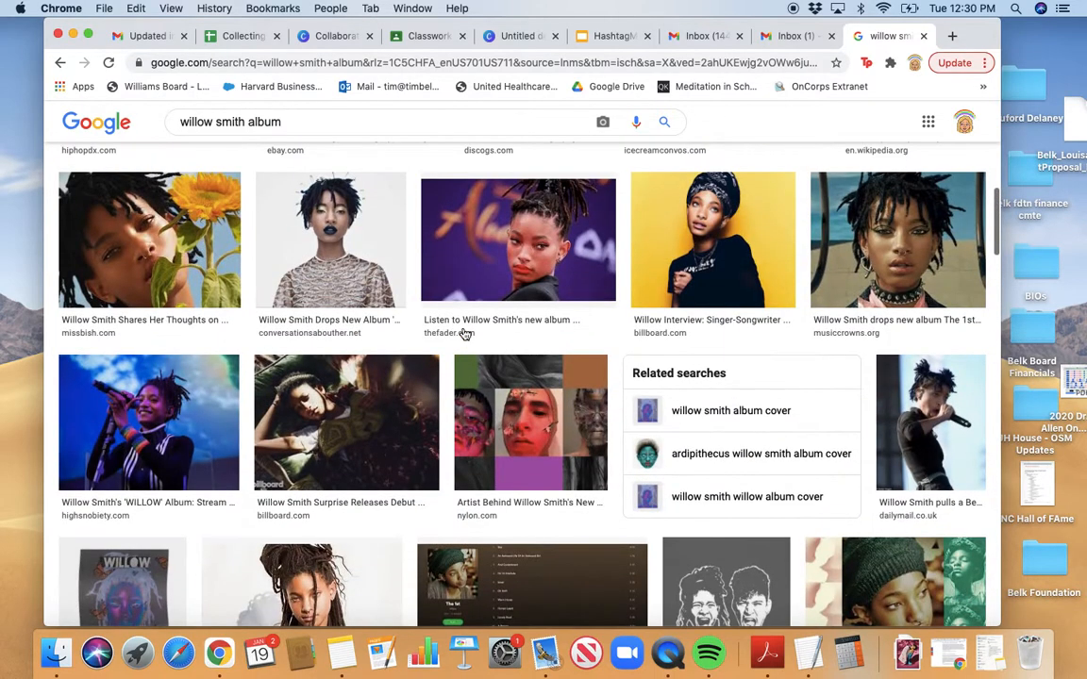
{"action": "scroll", "coordinate": [416, 300], "scroll_direction": "up", "scroll_amount": 8}
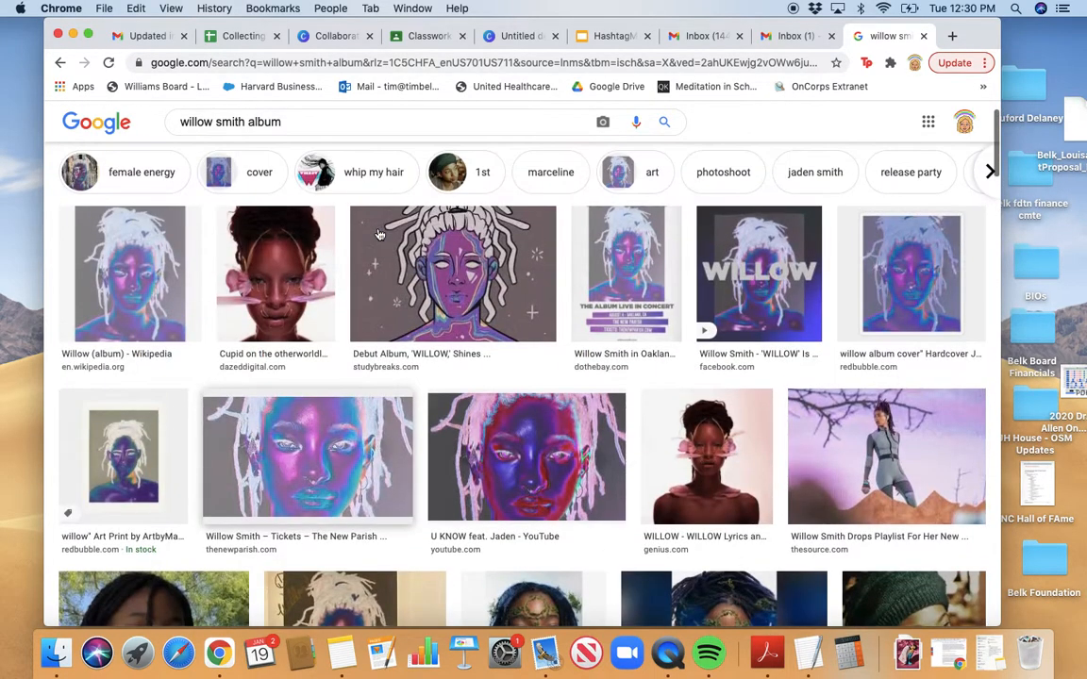
Save the pink-flowered portrait as Willow.jpg, replacing the existing file, then return to the Canva design
{"action": "left_click", "coordinate": [290, 261]}
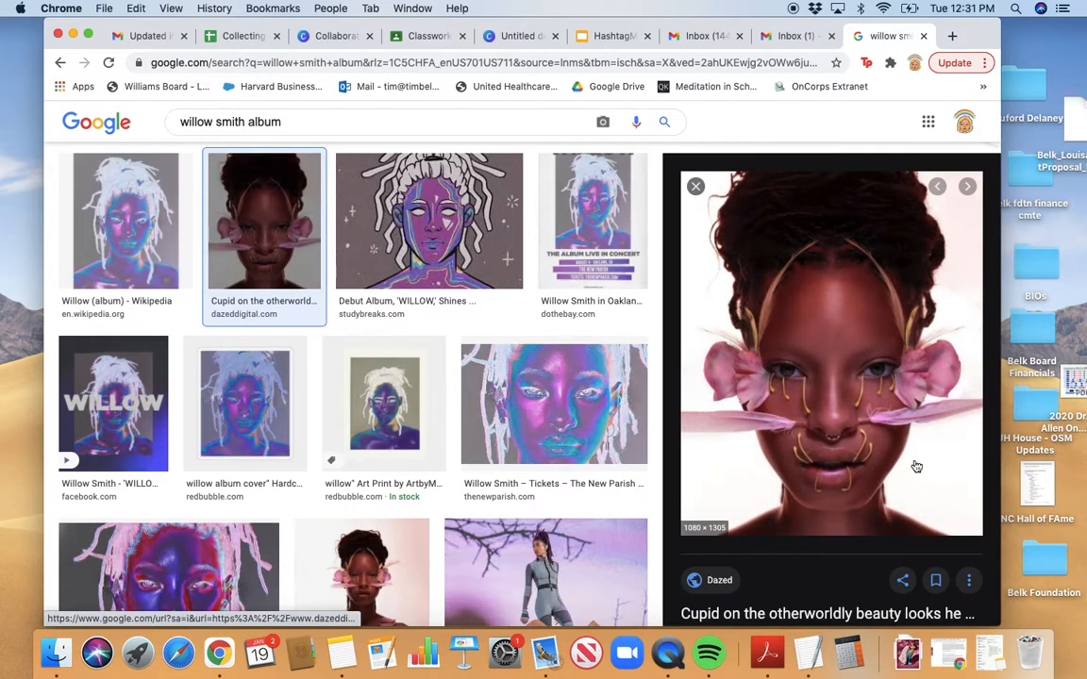
{"action": "right_click", "coordinate": [840, 333]}
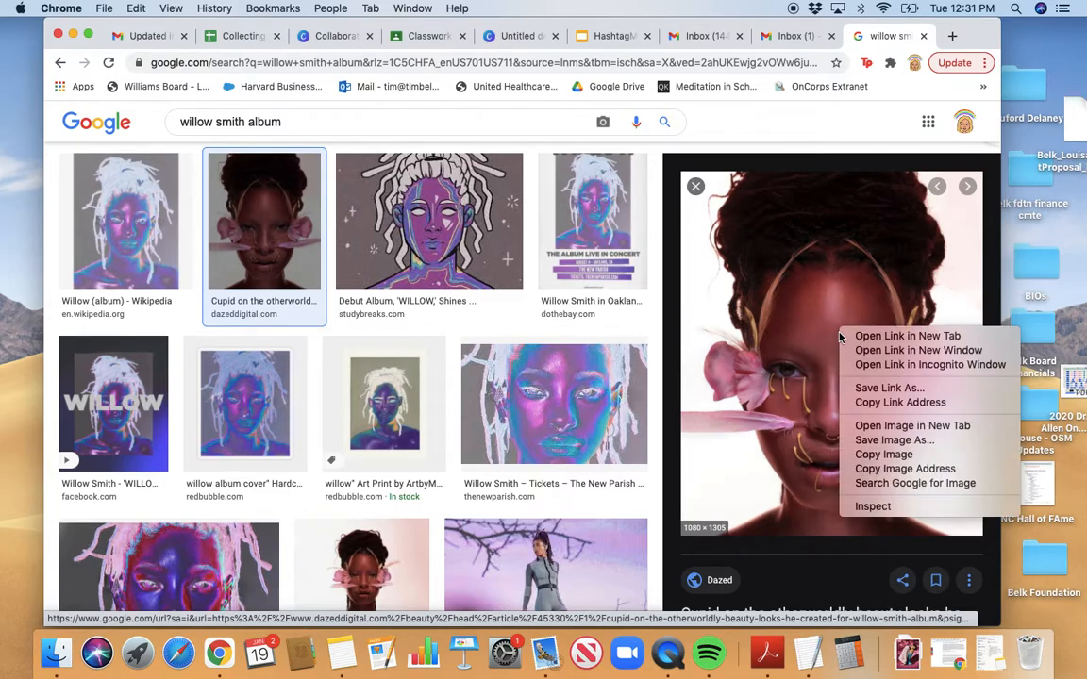
{"action": "left_click", "coordinate": [878, 440]}
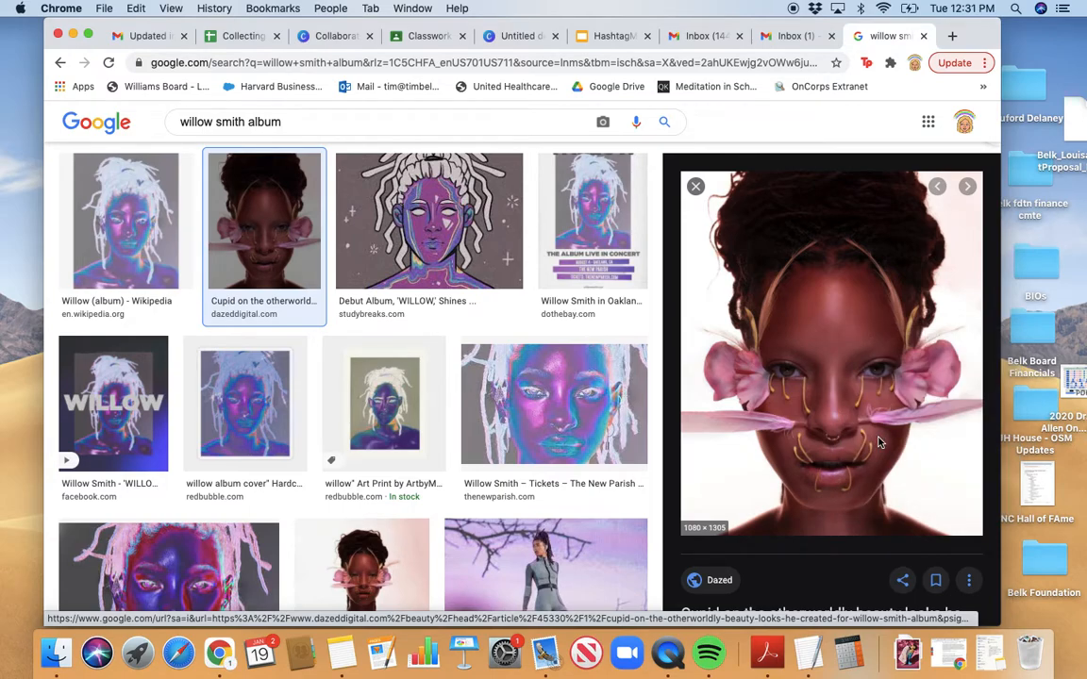
{"action": "type", "text": "Willow"}
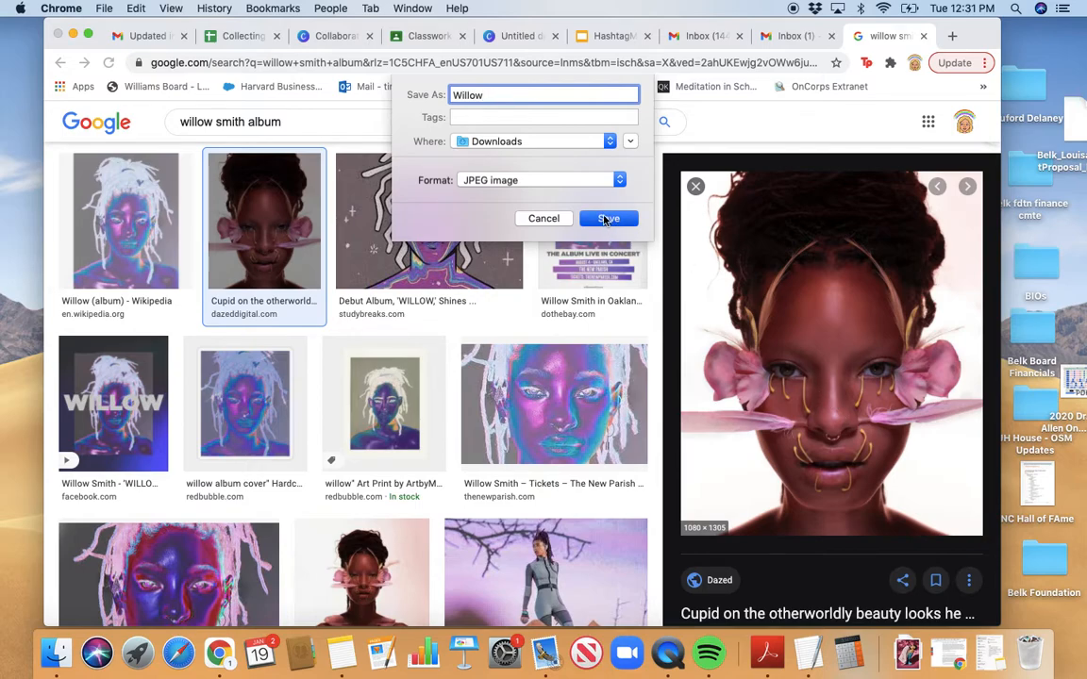
{"action": "left_click", "coordinate": [606, 219]}
{"action": "left_click", "coordinate": [631, 165]}
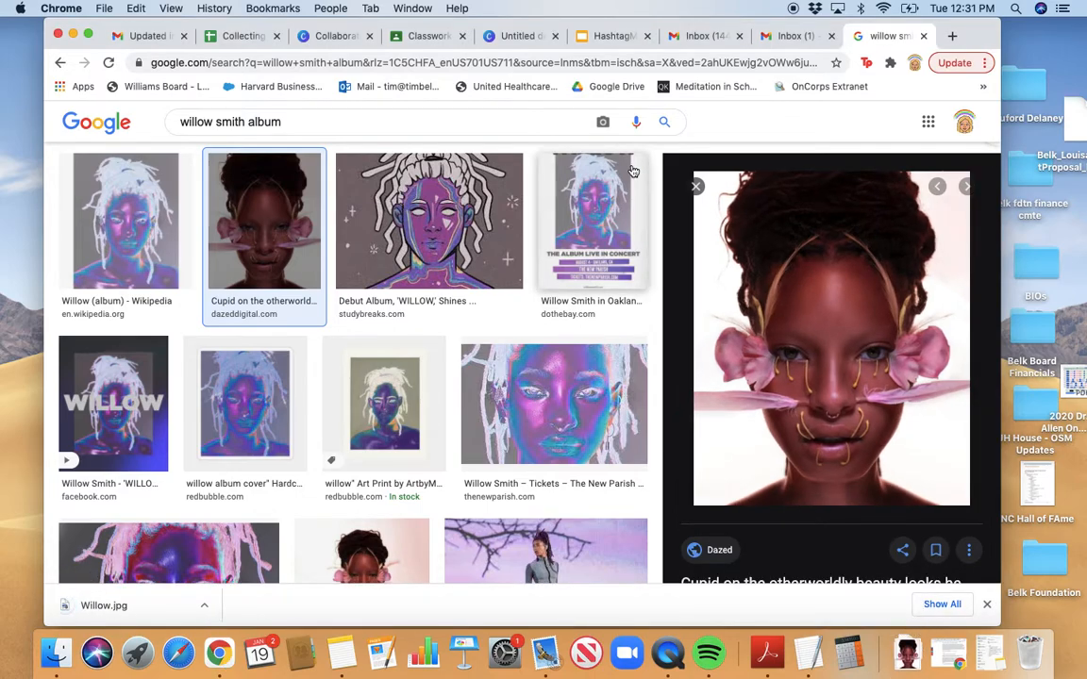
{"action": "left_click", "coordinate": [341, 37]}
{"action": "left_click", "coordinate": [474, 38]}
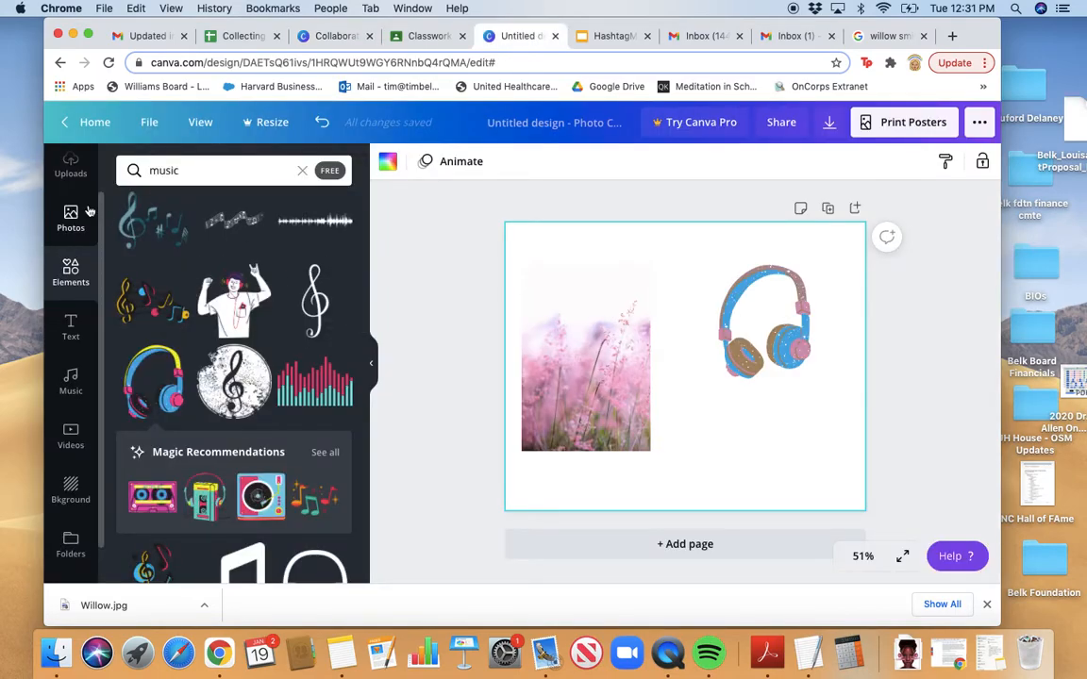
Start an Upload media from Device in Canva's Uploads panel to bring up the file dialog
{"action": "scroll", "coordinate": [89, 211], "scroll_direction": "up", "scroll_amount": 2}
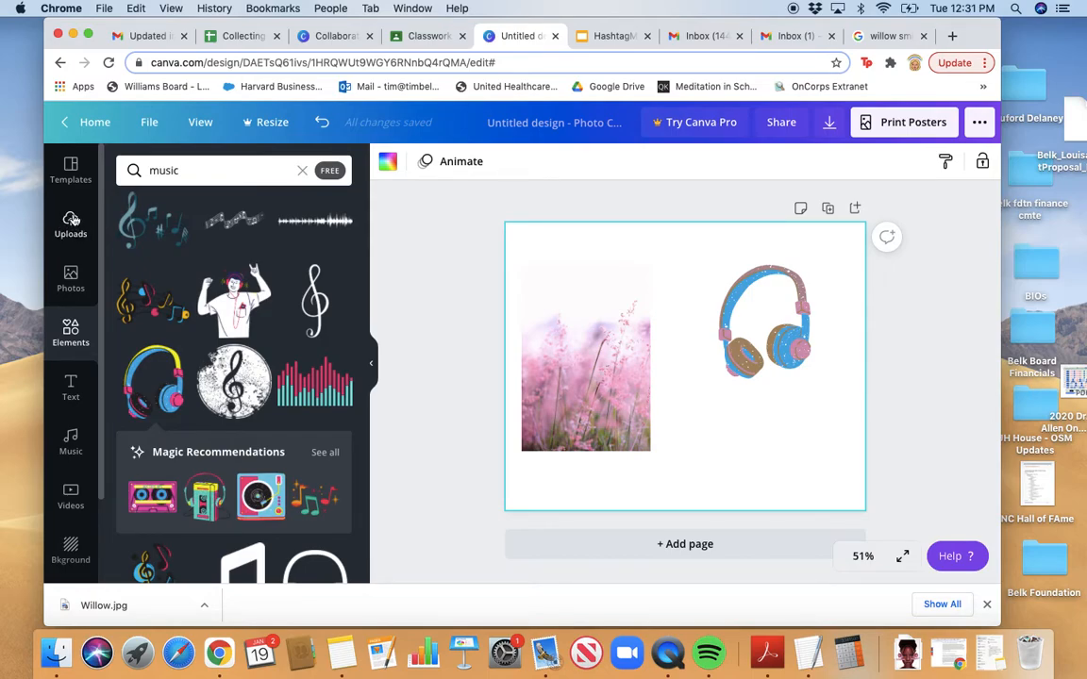
{"action": "left_click", "coordinate": [73, 221]}
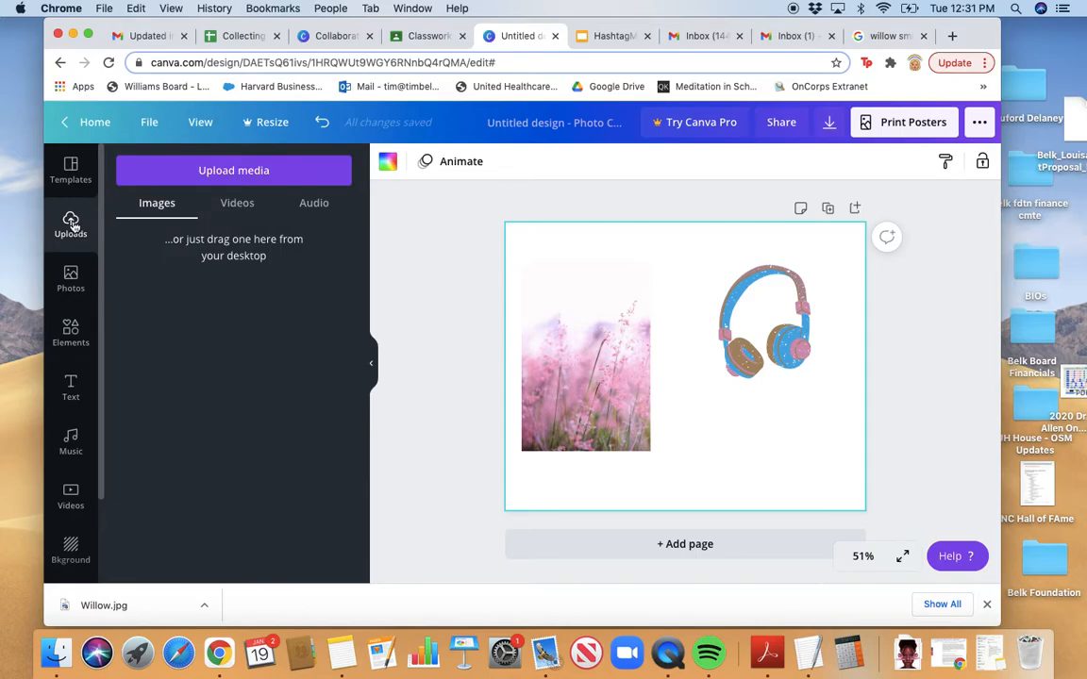
{"action": "left_click", "coordinate": [186, 178]}
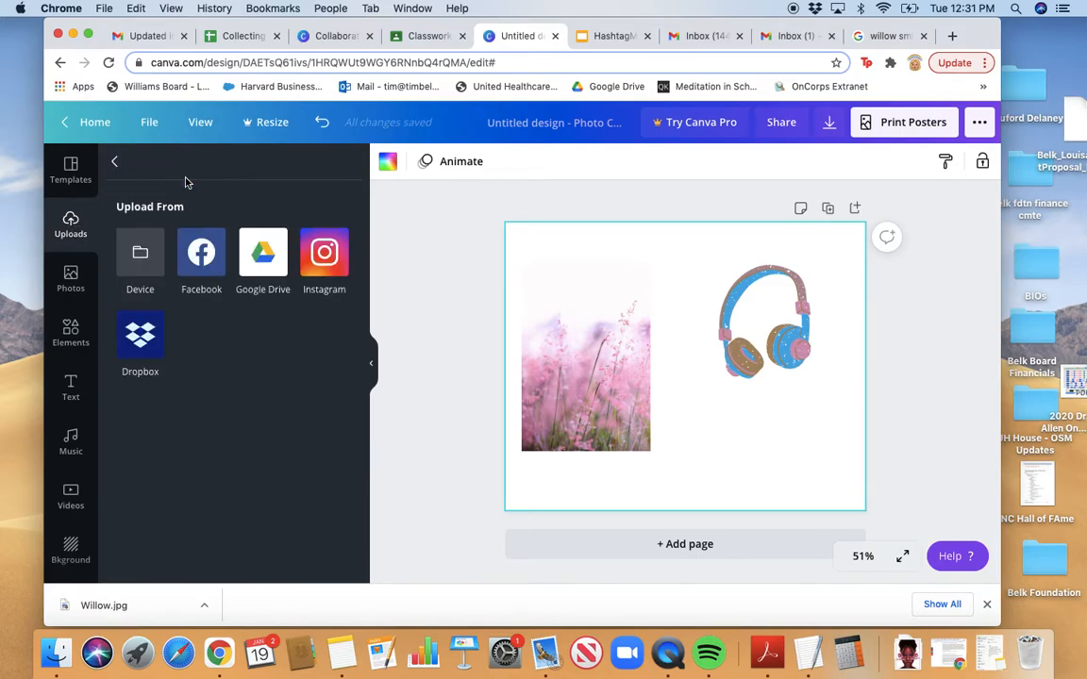
{"action": "left_click", "coordinate": [132, 269]}
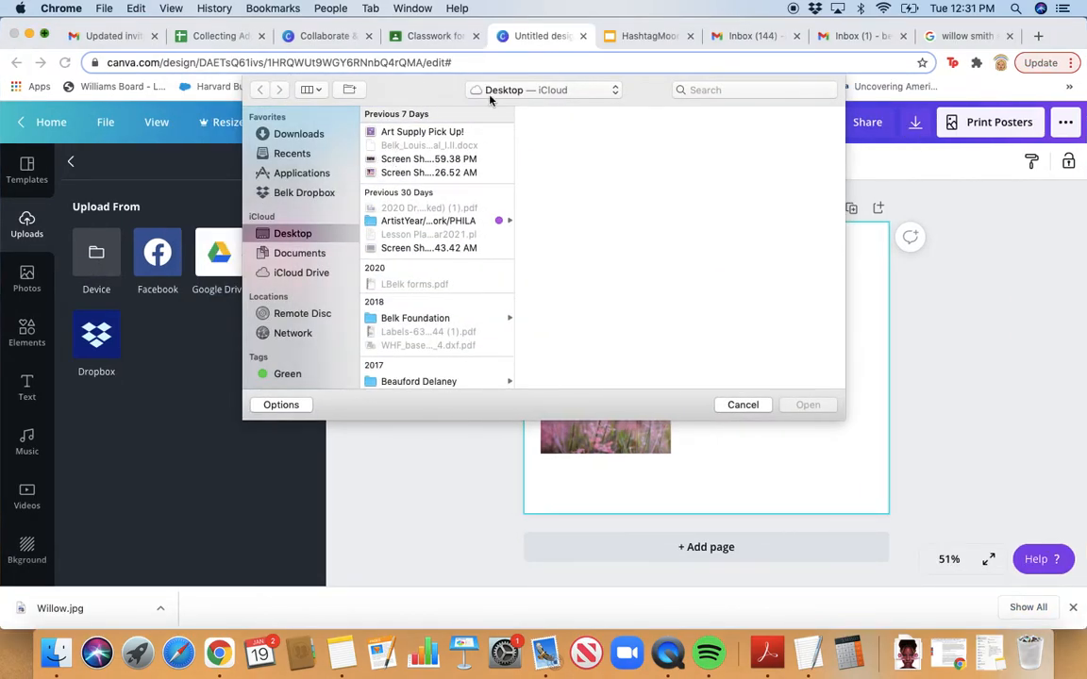
Find willow.jpg by searching 'willow' across This Mac and upload it to Canva
{"action": "left_click", "coordinate": [291, 153]}
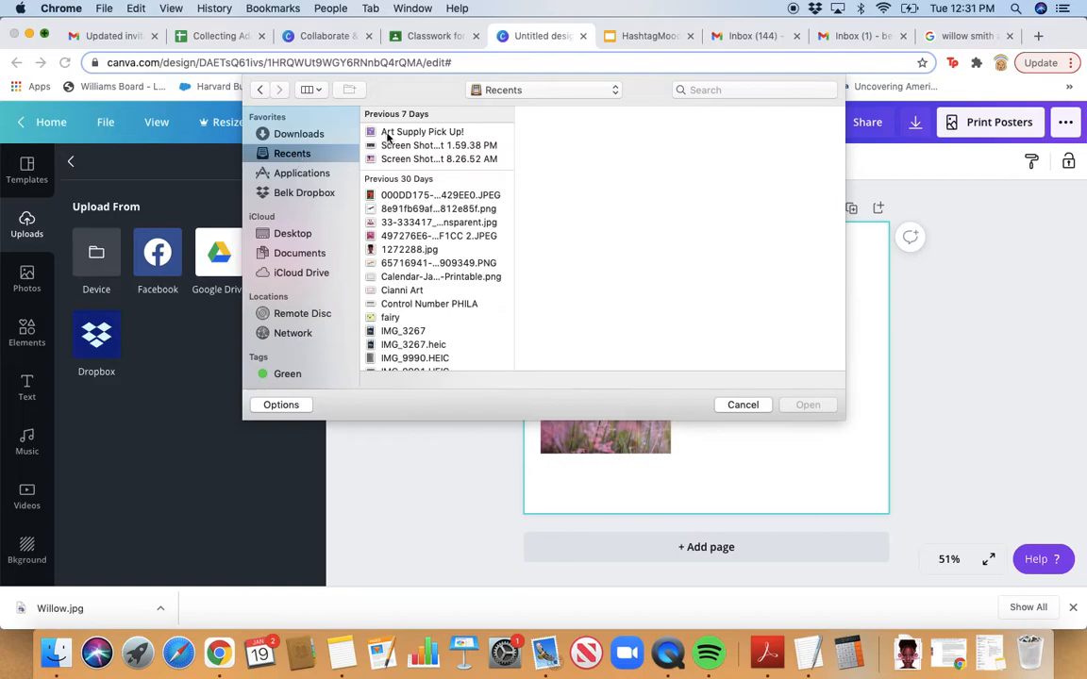
{"action": "scroll", "coordinate": [422, 270], "scroll_direction": "down", "scroll_amount": 1}
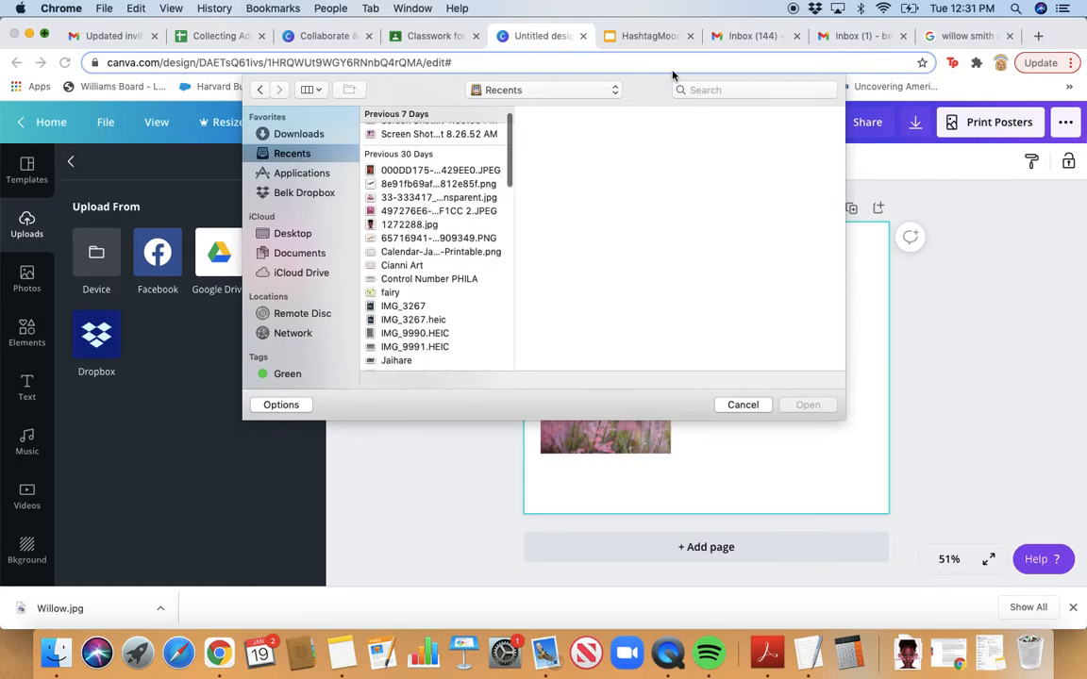
{"action": "left_click", "coordinate": [734, 89]}
{"action": "type", "text": "willow"}
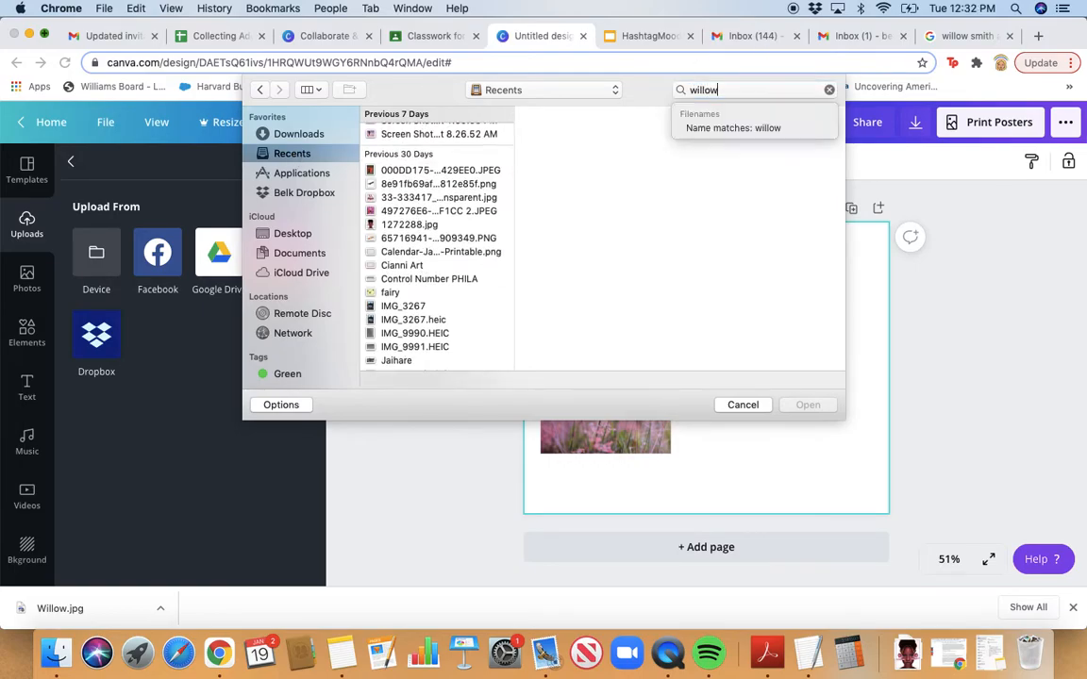
{"action": "key", "text": "Return"}
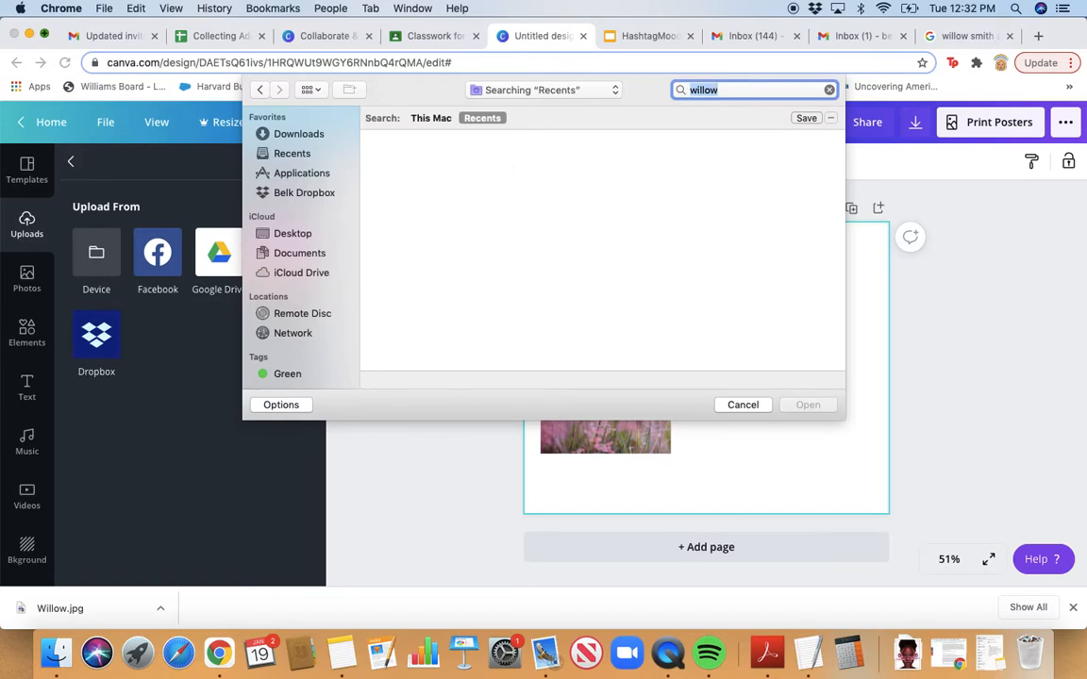
{"action": "left_click", "coordinate": [432, 118]}
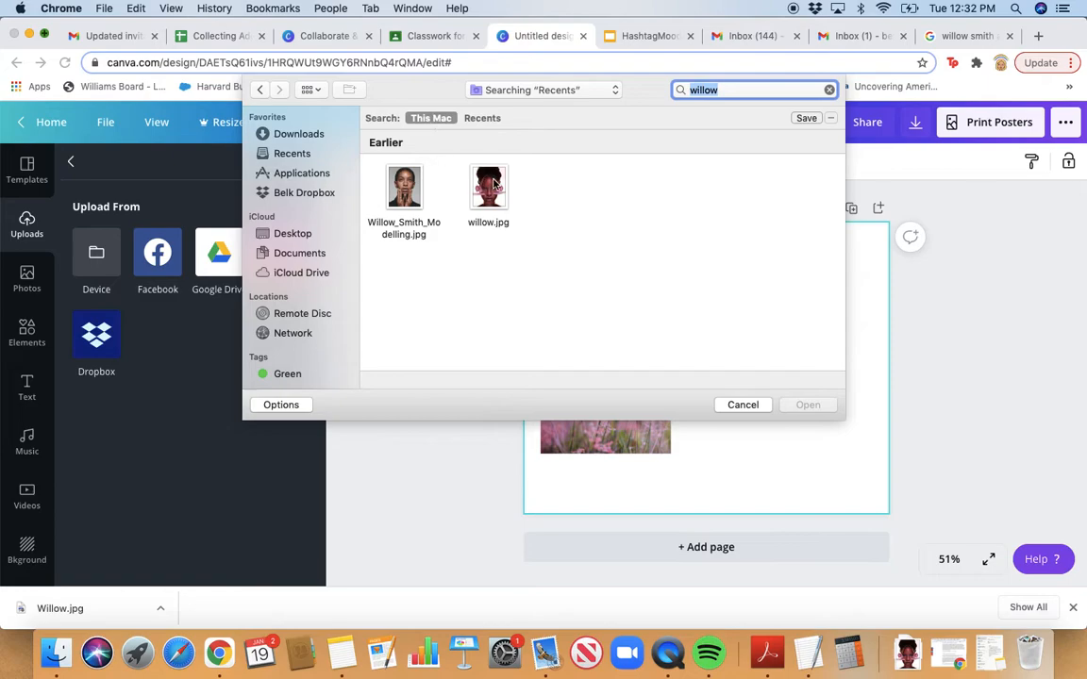
{"action": "left_click", "coordinate": [494, 181]}
{"action": "left_click", "coordinate": [804, 405]}
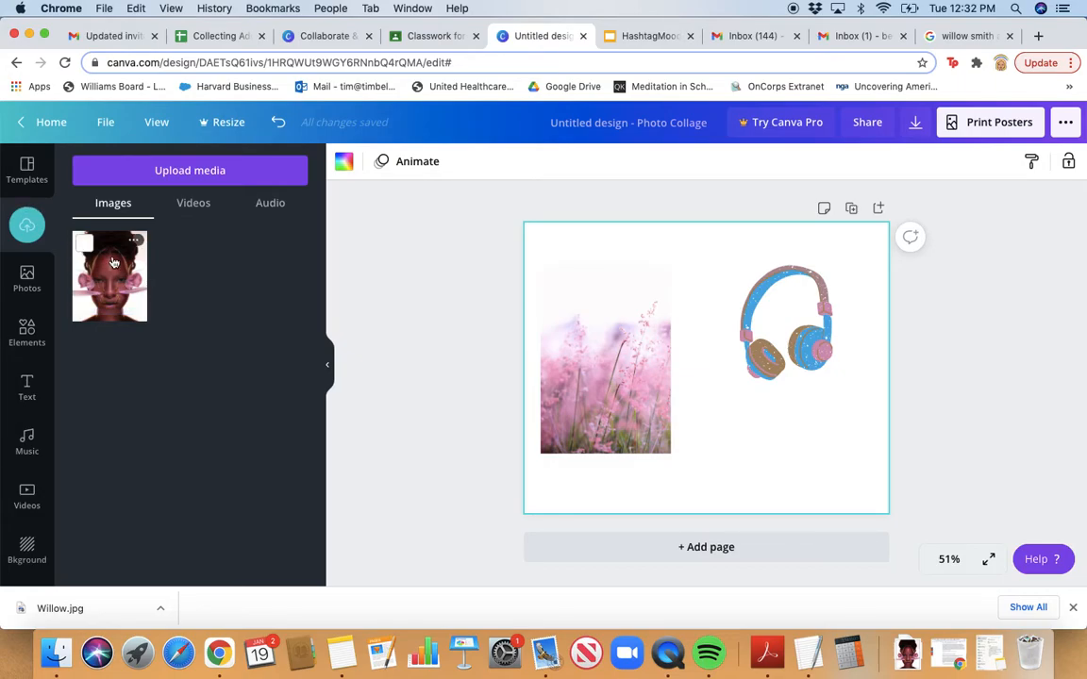
Place the willow.jpg portrait on the page, move the headphones up, and shrink the portrait to the bottom right
{"action": "left_click_drag", "start_coordinate": [119, 276], "coordinate": [742, 377]}
{"action": "left_click_drag", "start_coordinate": [774, 292], "coordinate": [719, 251]}
{"action": "left_click", "coordinate": [806, 395]}
{"action": "left_click_drag", "start_coordinate": [845, 514], "coordinate": [829, 440]}
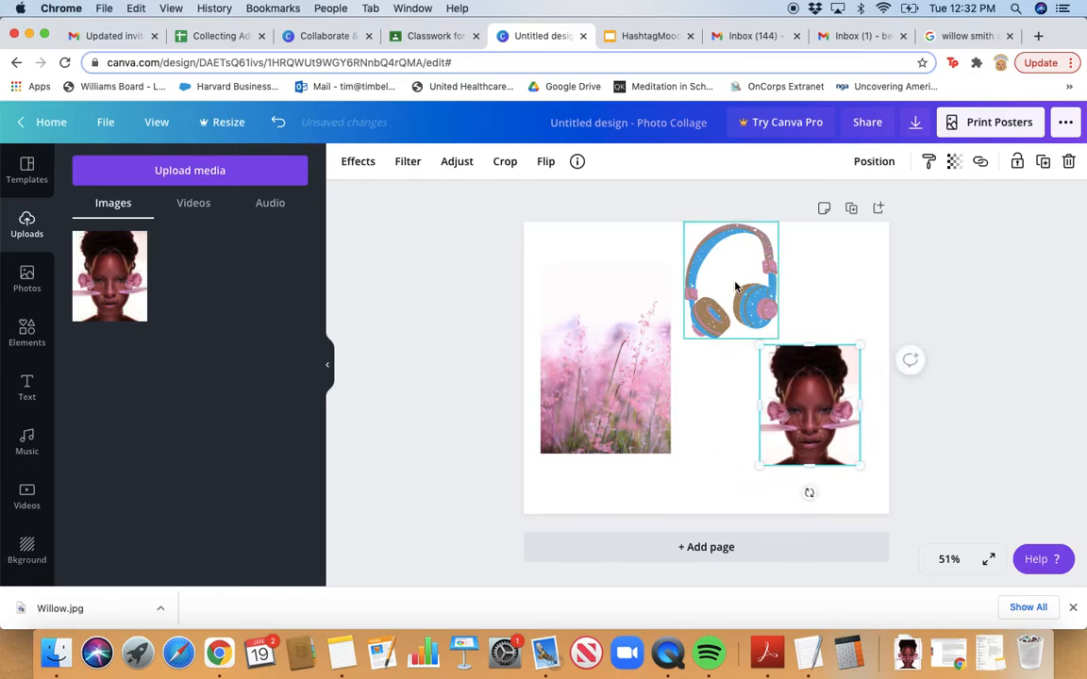
{"action": "left_click", "coordinate": [736, 287]}
{"action": "left_click", "coordinate": [822, 440]}
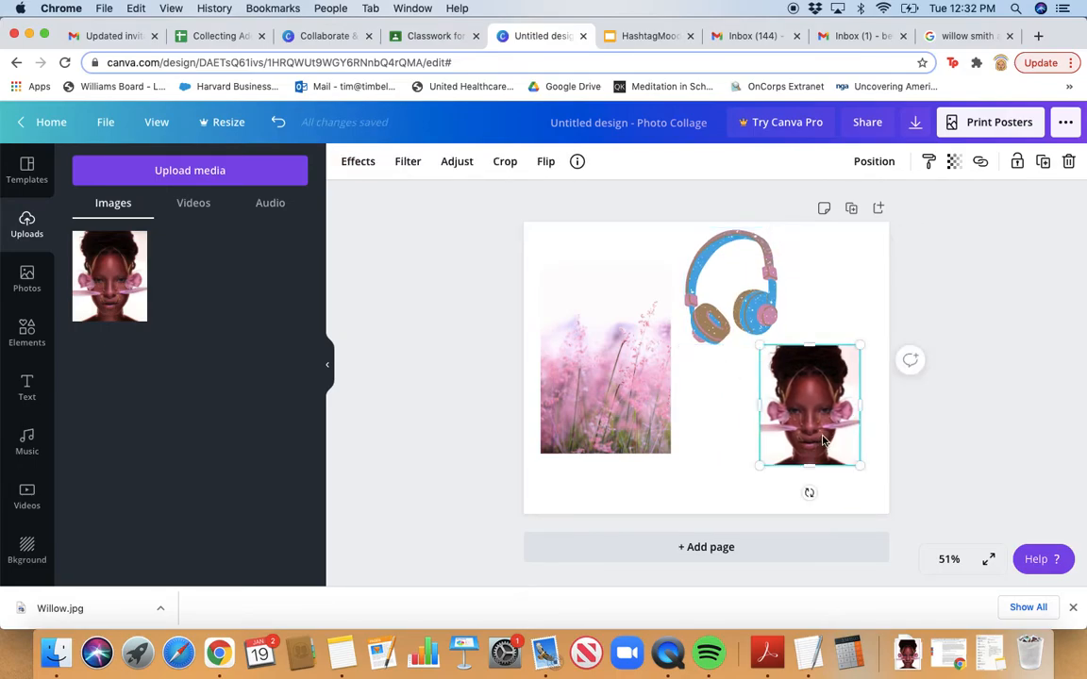
{"action": "left_click", "coordinate": [684, 284]}
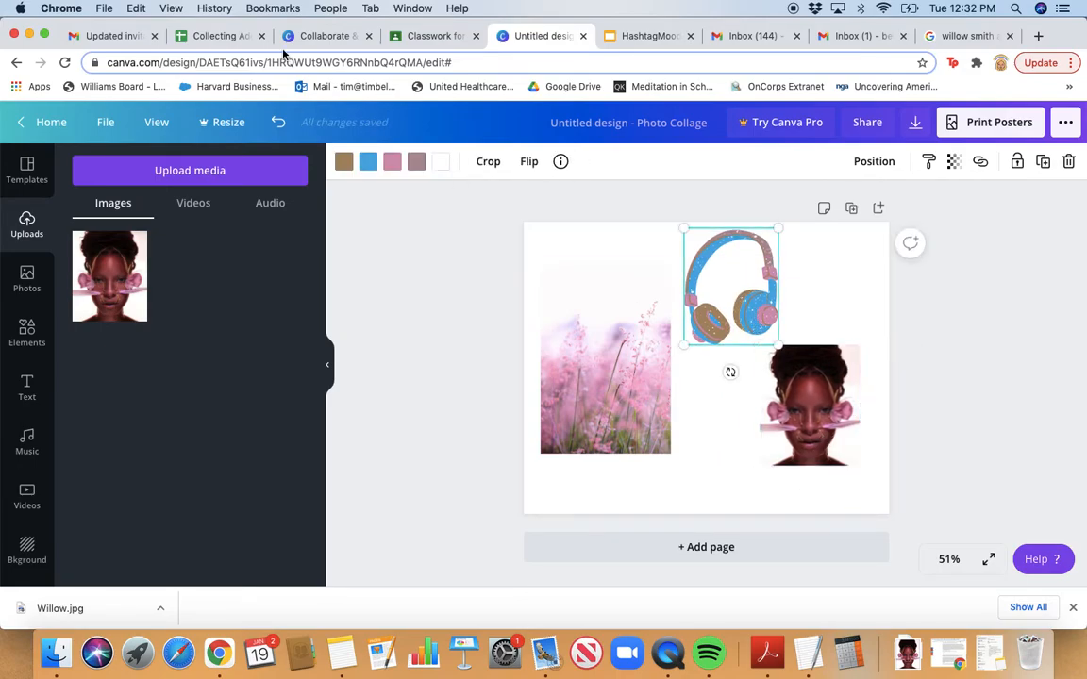
Recolour the headphones' pink parts yellow and their brown parts dark red
{"action": "left_click", "coordinate": [416, 162]}
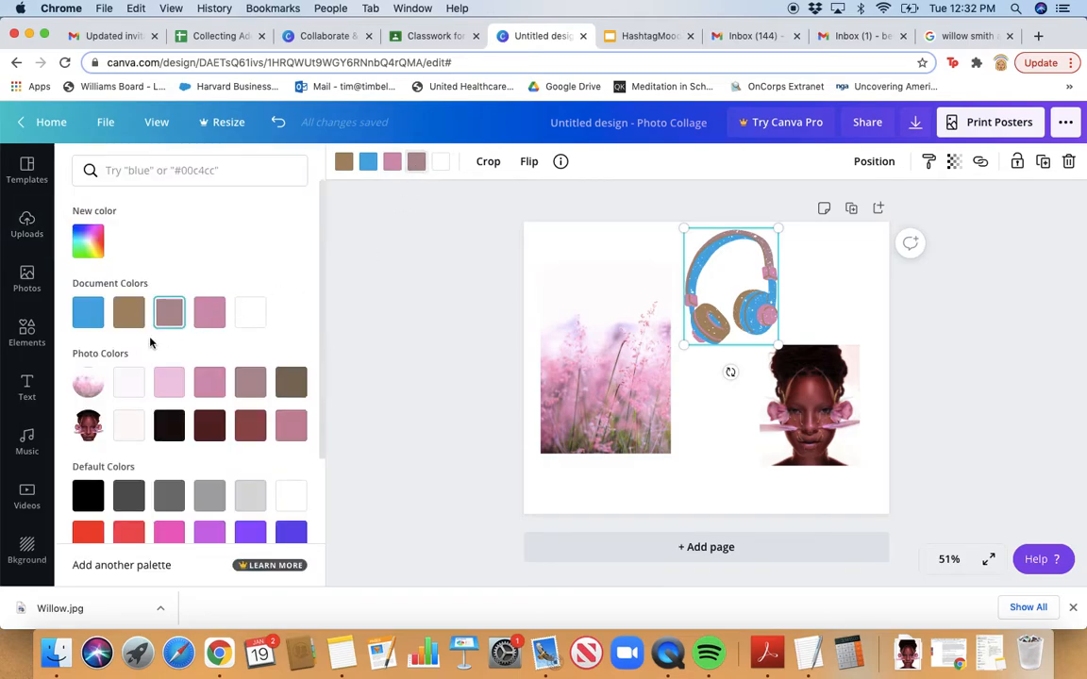
{"action": "scroll", "coordinate": [189, 378], "scroll_direction": "down", "scroll_amount": 3}
{"action": "left_click", "coordinate": [210, 508]}
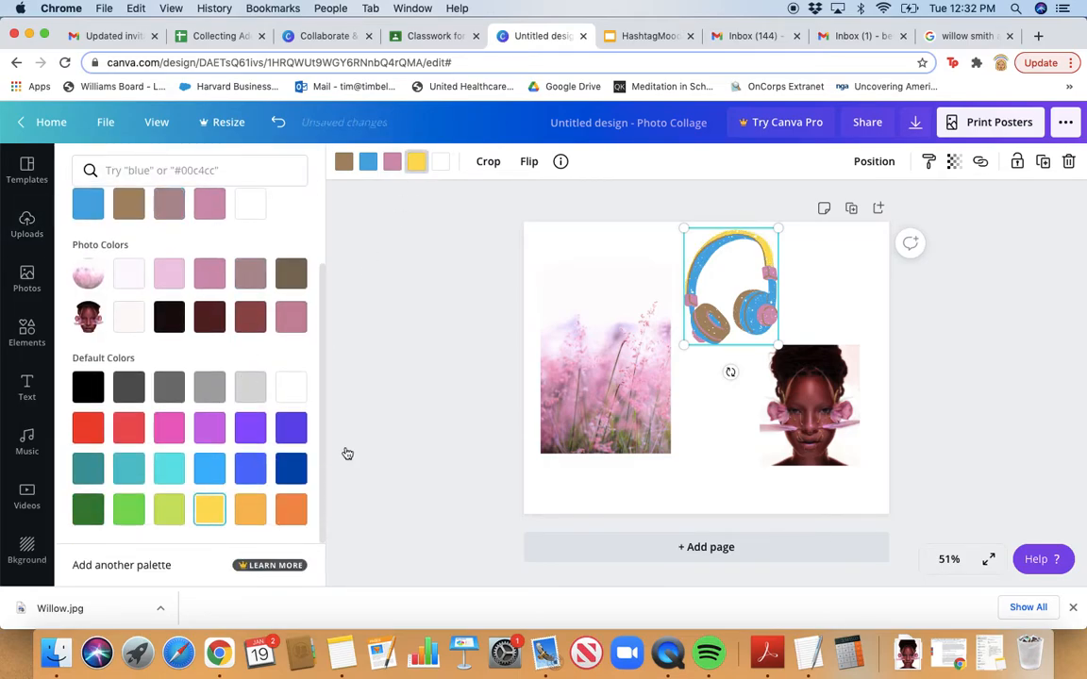
{"action": "left_click", "coordinate": [368, 161]}
{"action": "left_click", "coordinate": [210, 428]}
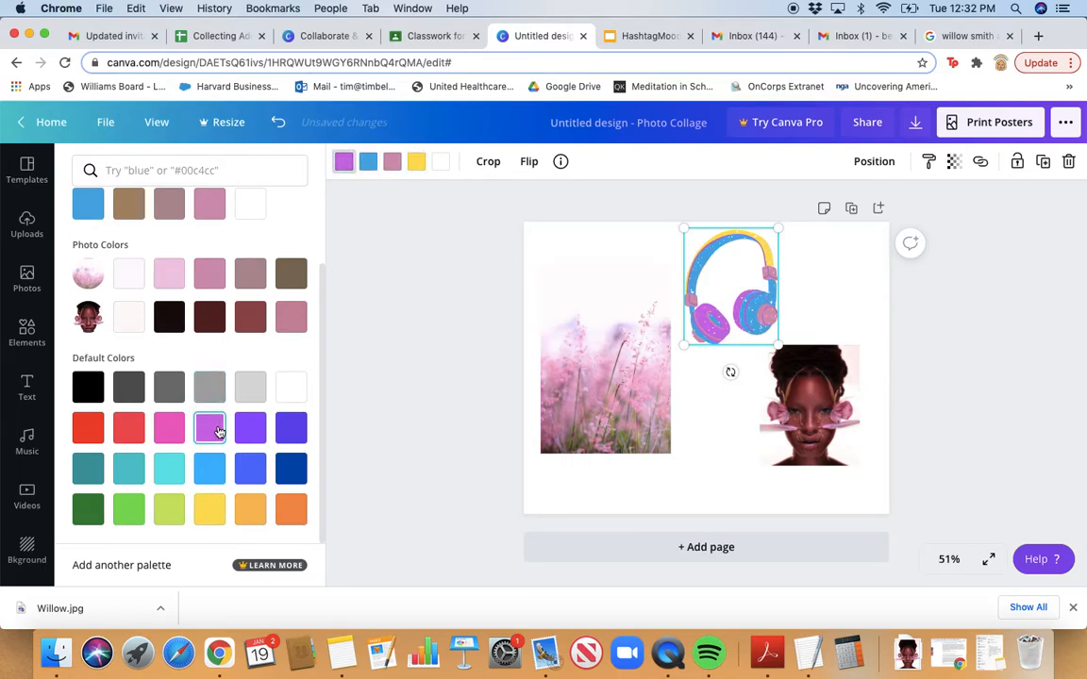
{"action": "left_click", "coordinate": [246, 326]}
{"action": "left_click", "coordinate": [560, 229]}
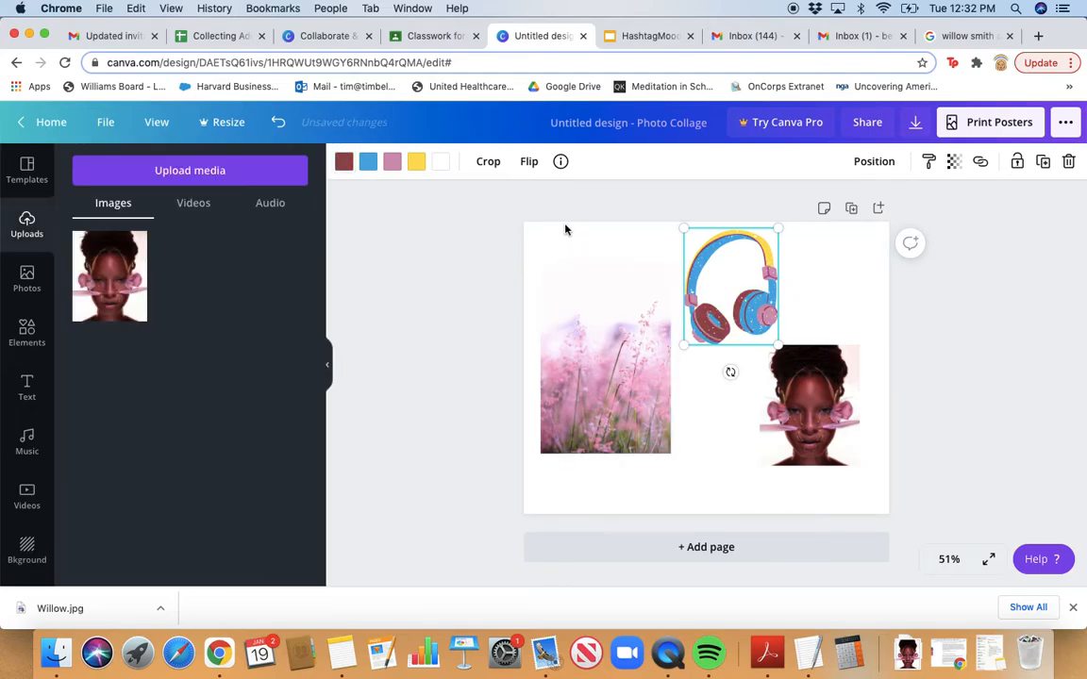
Nudge the headphones slightly right and check the Classroom assignment instructions
{"action": "left_click_drag", "start_coordinate": [767, 272], "coordinate": [778, 271]}
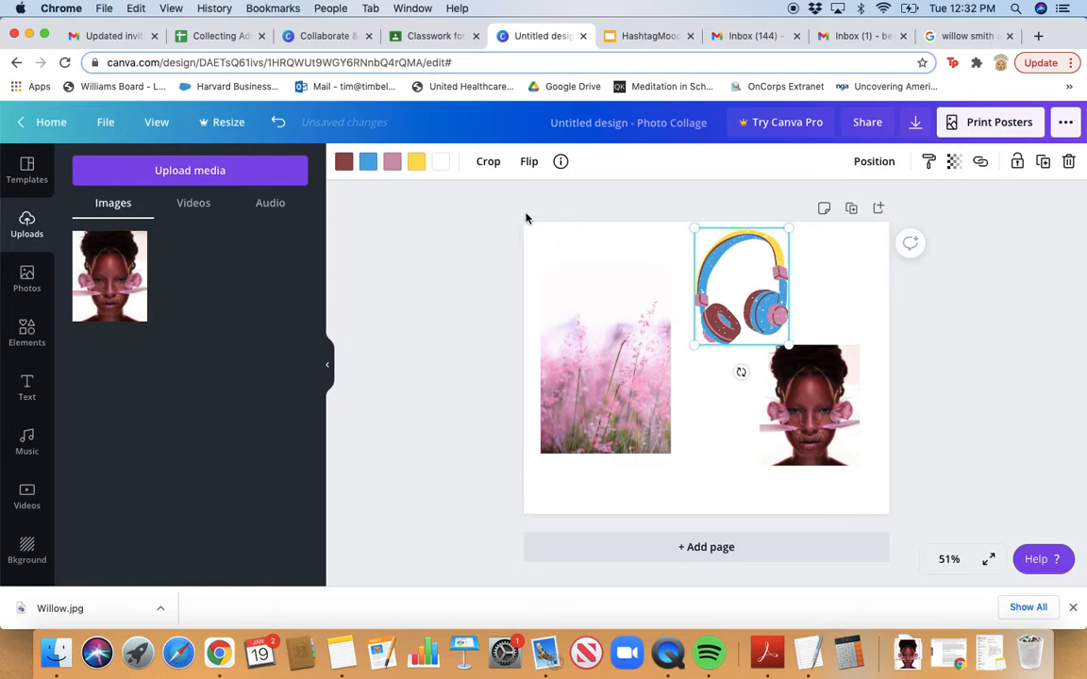
{"action": "left_click", "coordinate": [566, 231]}
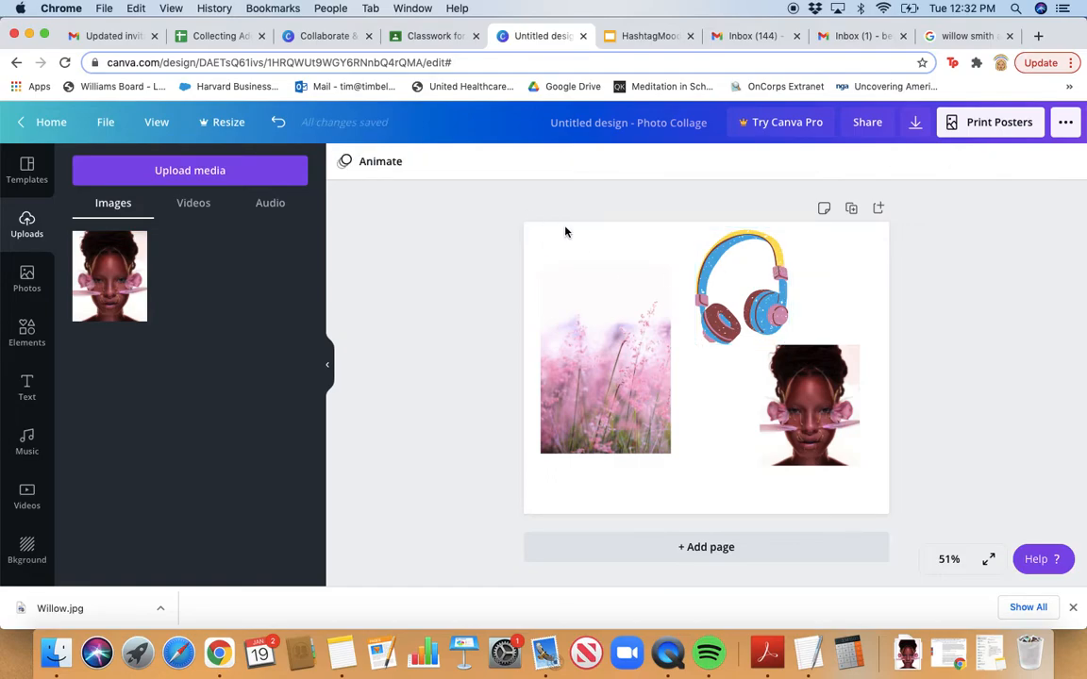
{"action": "left_click", "coordinate": [454, 37]}
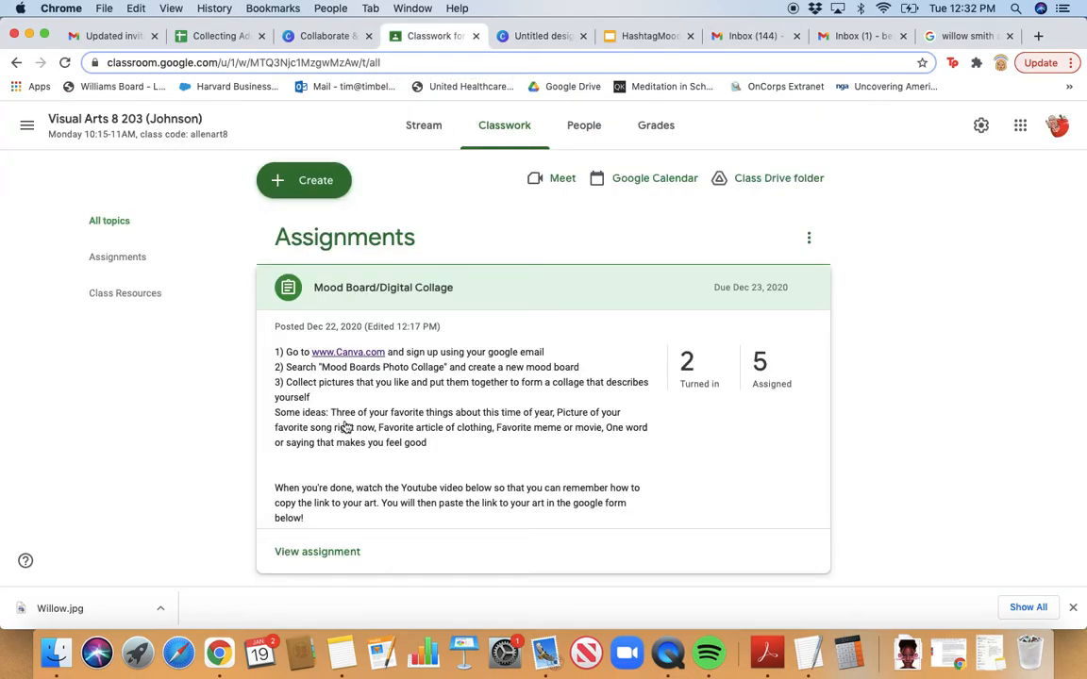
Back in Canva, move the portrait photo slightly lower on the page
{"action": "left_click", "coordinate": [541, 38]}
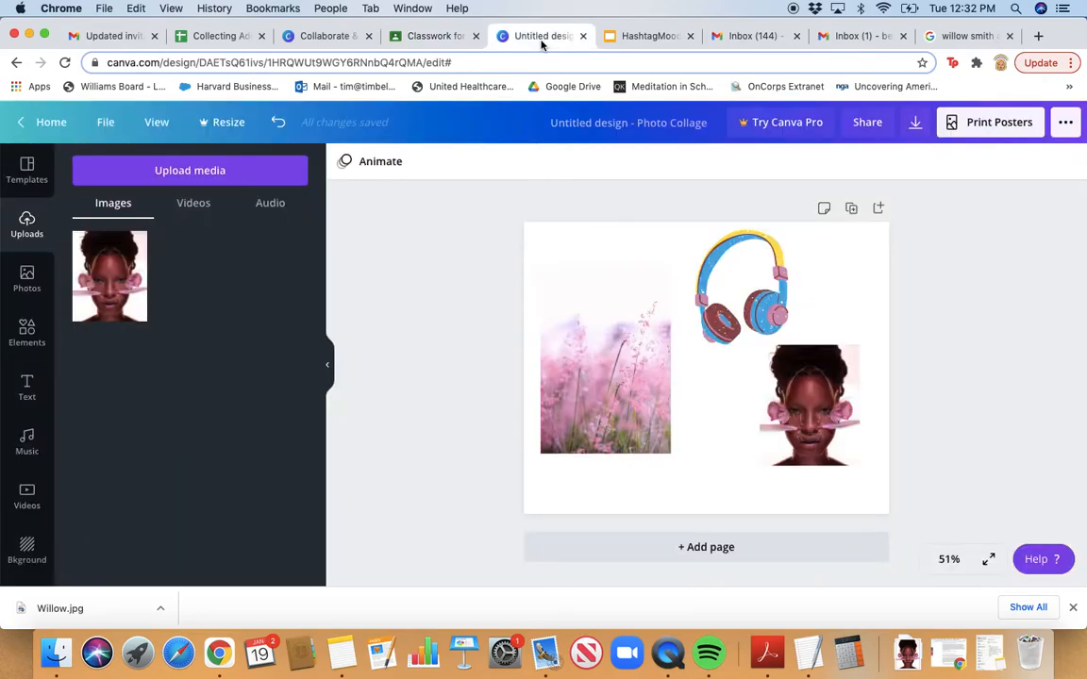
{"action": "left_click", "coordinate": [810, 408]}
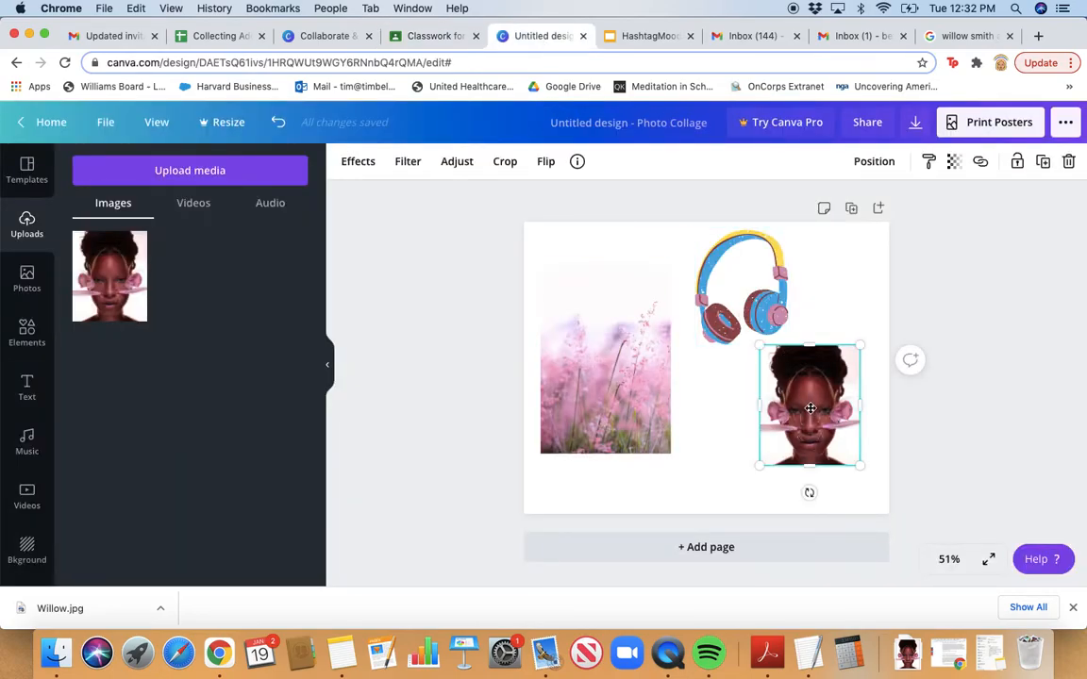
{"action": "left_click_drag", "start_coordinate": [810, 408], "coordinate": [812, 412]}
{"action": "left_click", "coordinate": [733, 418]}
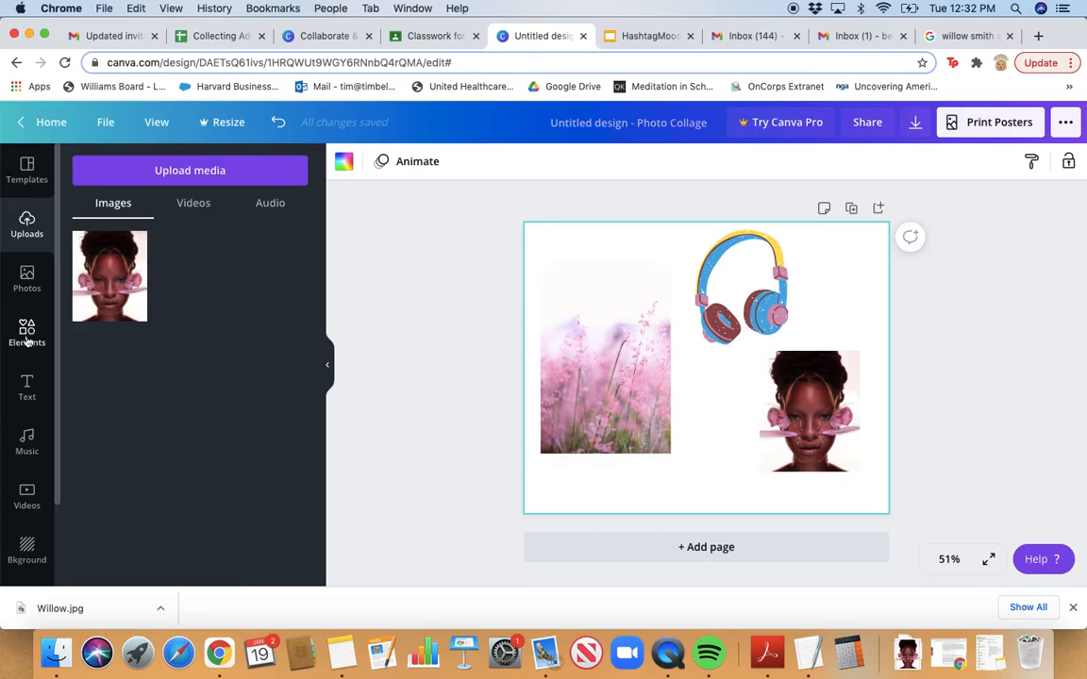
Add a trial heading, colour it greyish pink, then delete it
{"action": "left_click", "coordinate": [28, 389]}
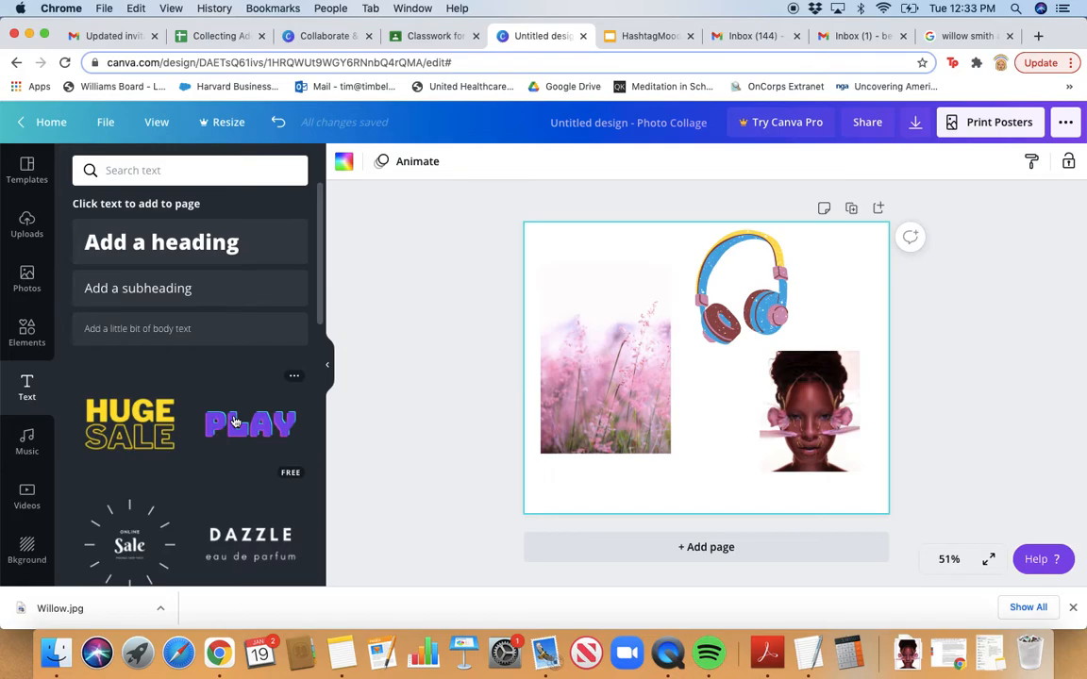
{"action": "left_click", "coordinate": [192, 246]}
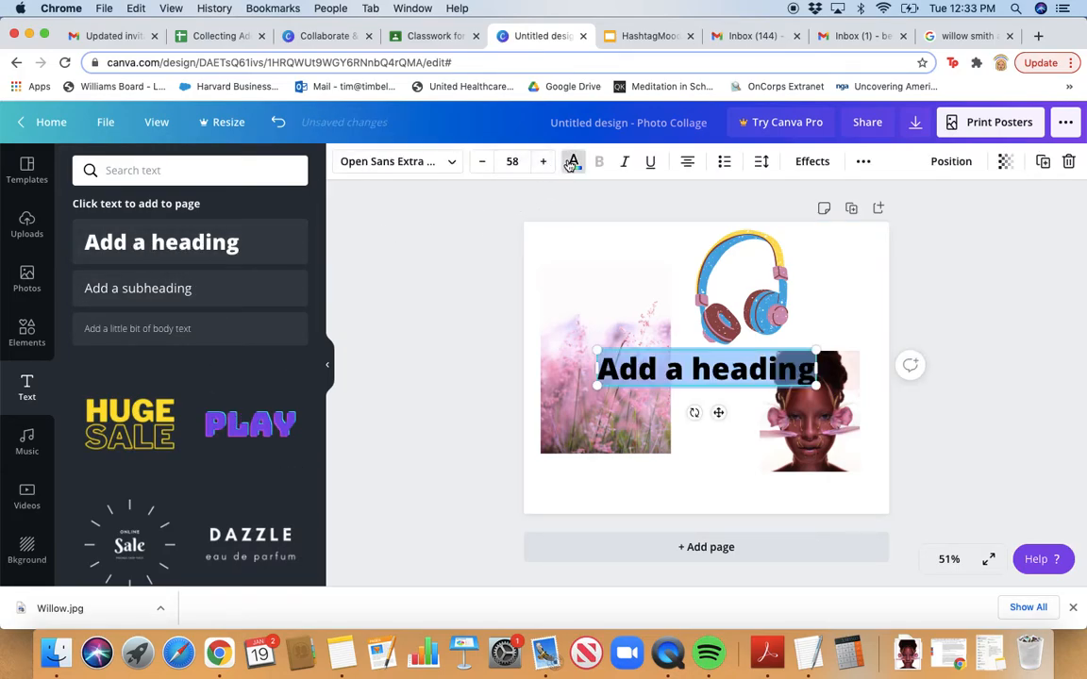
{"action": "left_click", "coordinate": [572, 163]}
{"action": "left_click", "coordinate": [250, 381]}
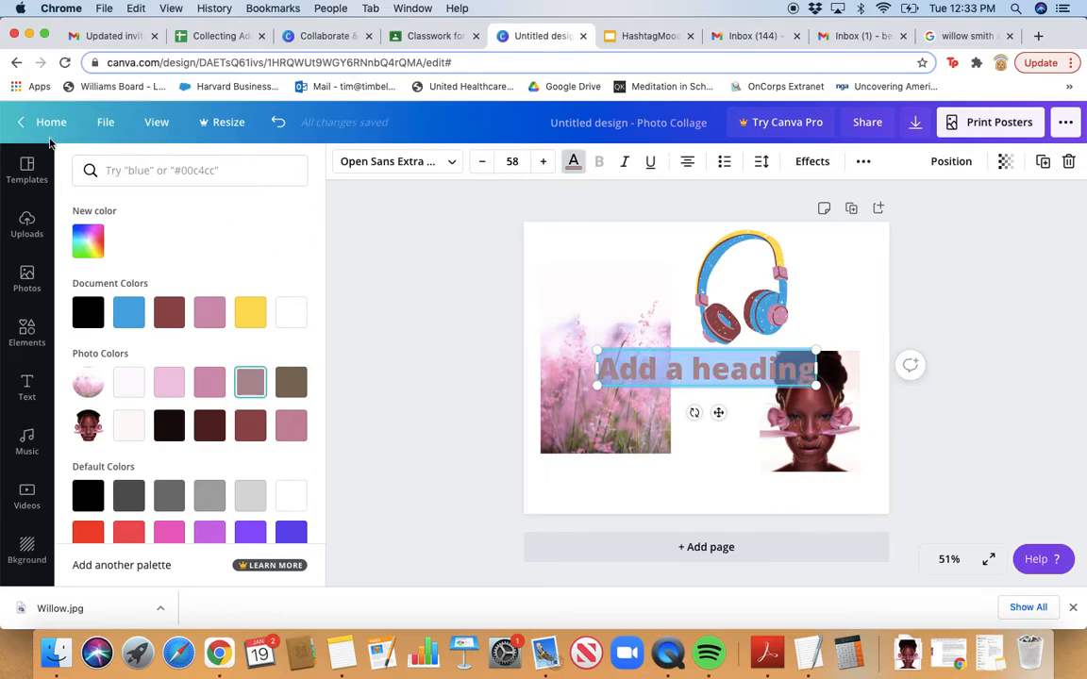
{"action": "left_click", "coordinate": [27, 386]}
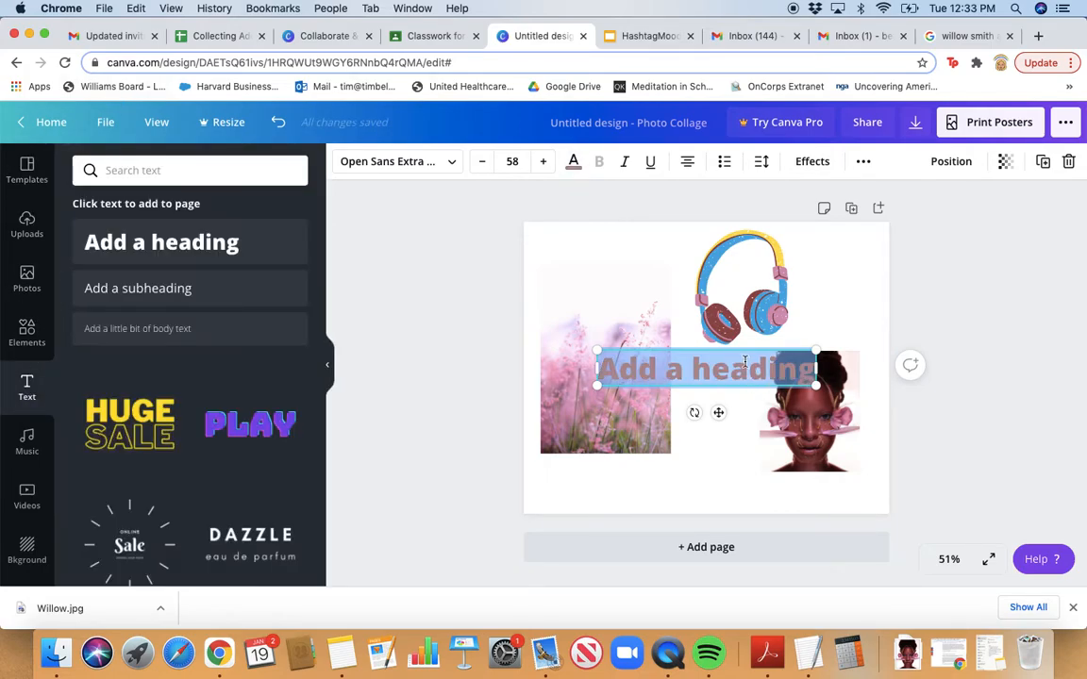
{"action": "key", "text": "Delete"}
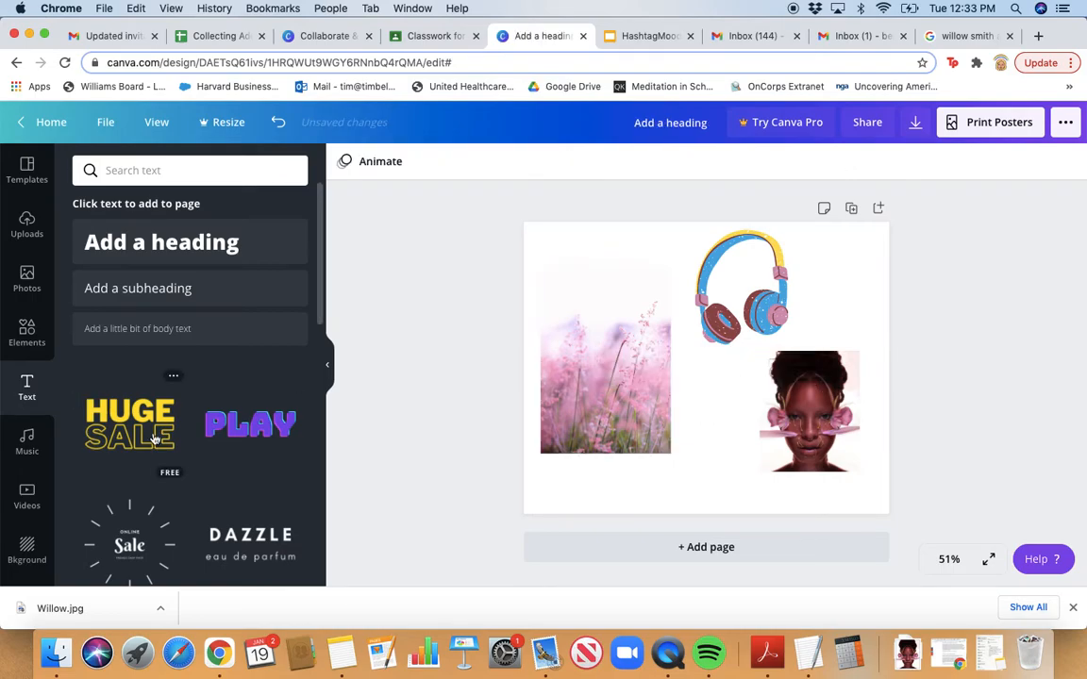
Add the yellow fun-styled text, shrink it, and retype it as 'Louisa' on one line
{"action": "scroll", "coordinate": [154, 439], "scroll_direction": "down", "scroll_amount": 3}
{"action": "scroll", "coordinate": [154, 439], "scroll_direction": "down", "scroll_amount": 10}
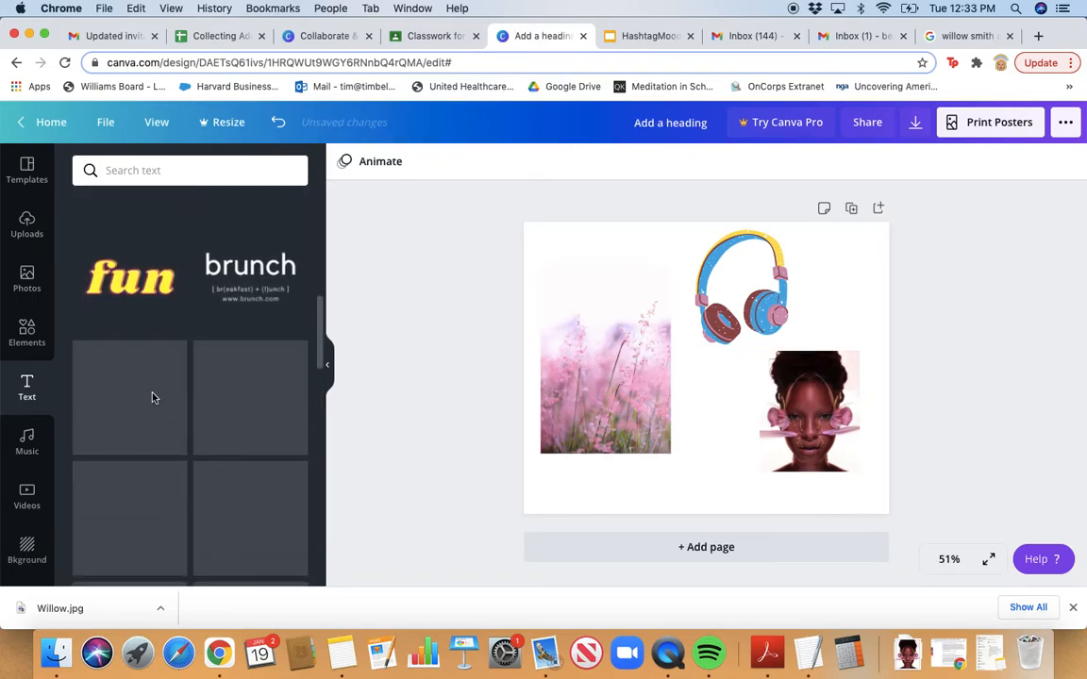
{"action": "left_click", "coordinate": [132, 283]}
{"action": "scroll", "coordinate": [134, 295], "scroll_direction": "up", "scroll_amount": 2}
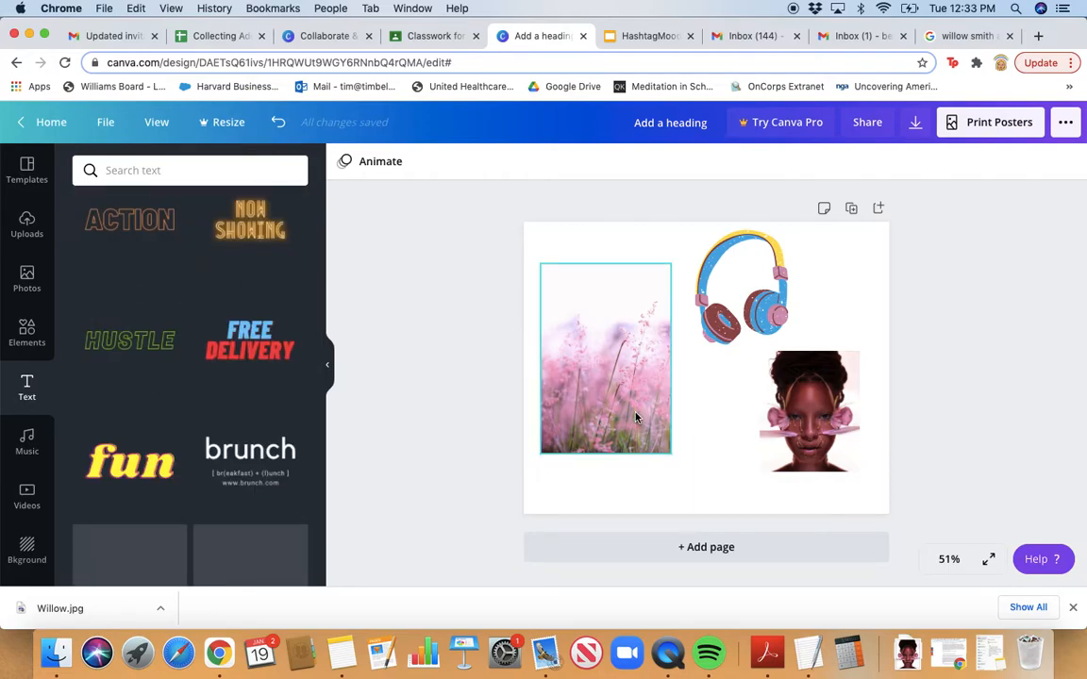
{"action": "left_click_drag", "start_coordinate": [816, 461], "coordinate": [689, 358]}
{"action": "left_click", "coordinate": [683, 319]}
{"action": "key", "text": "BackSpace"}
{"action": "key", "text": "BackSpace"}
{"action": "key", "text": "BackSpace"}
{"action": "type", "text": "L"}
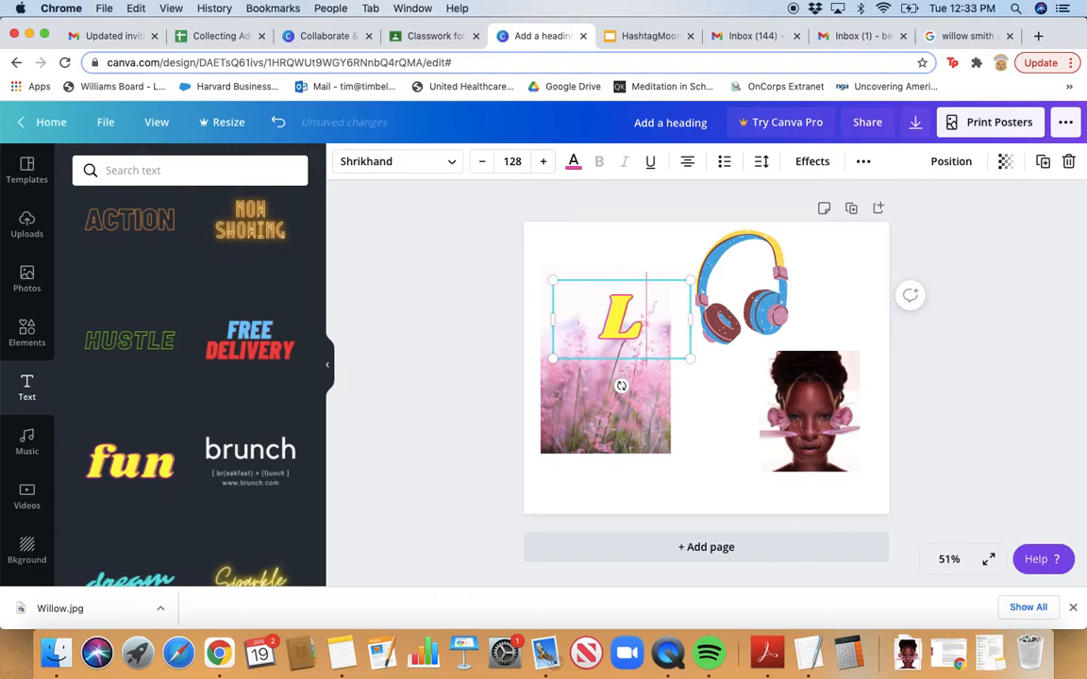
{"action": "type", "text": "ouisa"}
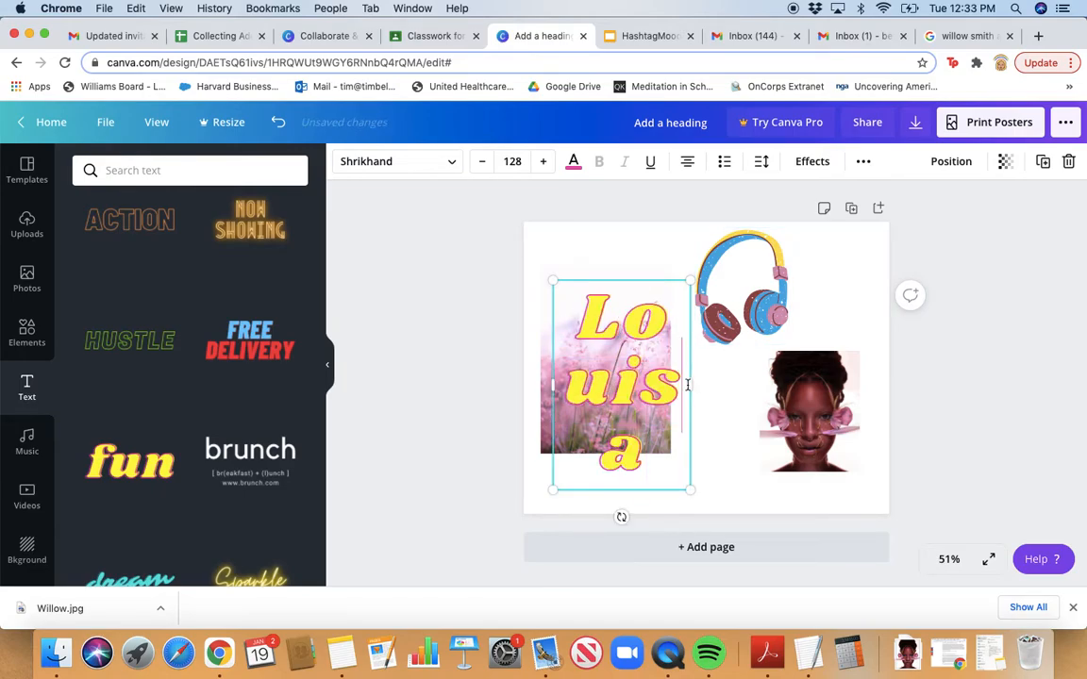
{"action": "left_click_drag", "start_coordinate": [689, 384], "coordinate": [823, 412]}
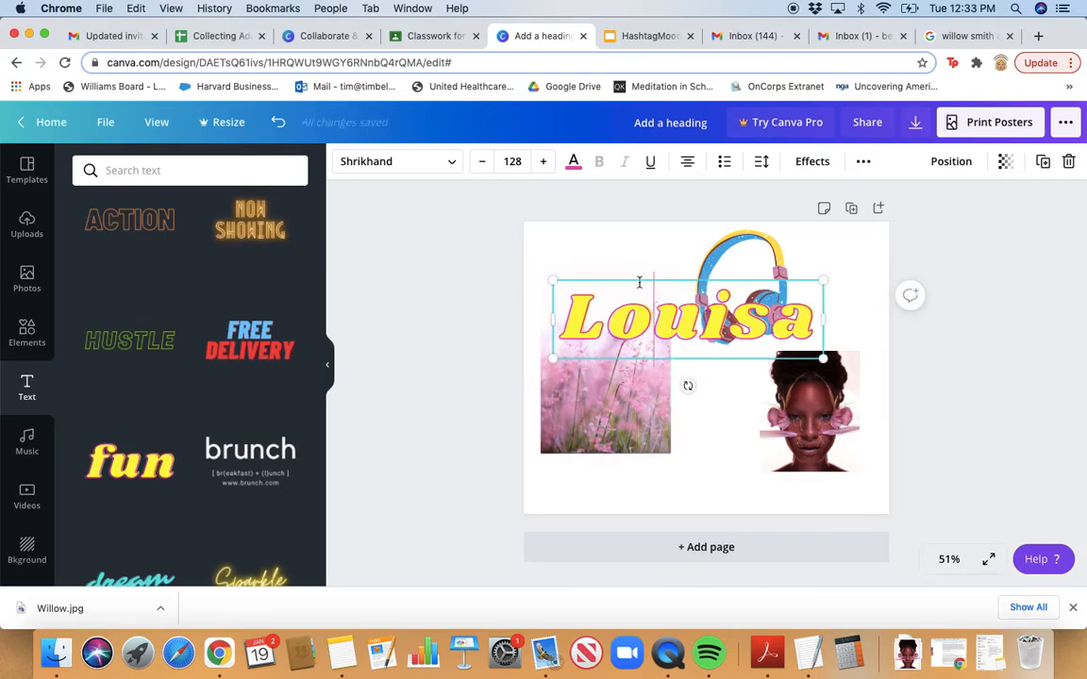
Move the Louisa title to the bottom-left and shrink it slightly to size 103
{"action": "left_click_drag", "start_coordinate": [616, 280], "coordinate": [605, 425]}
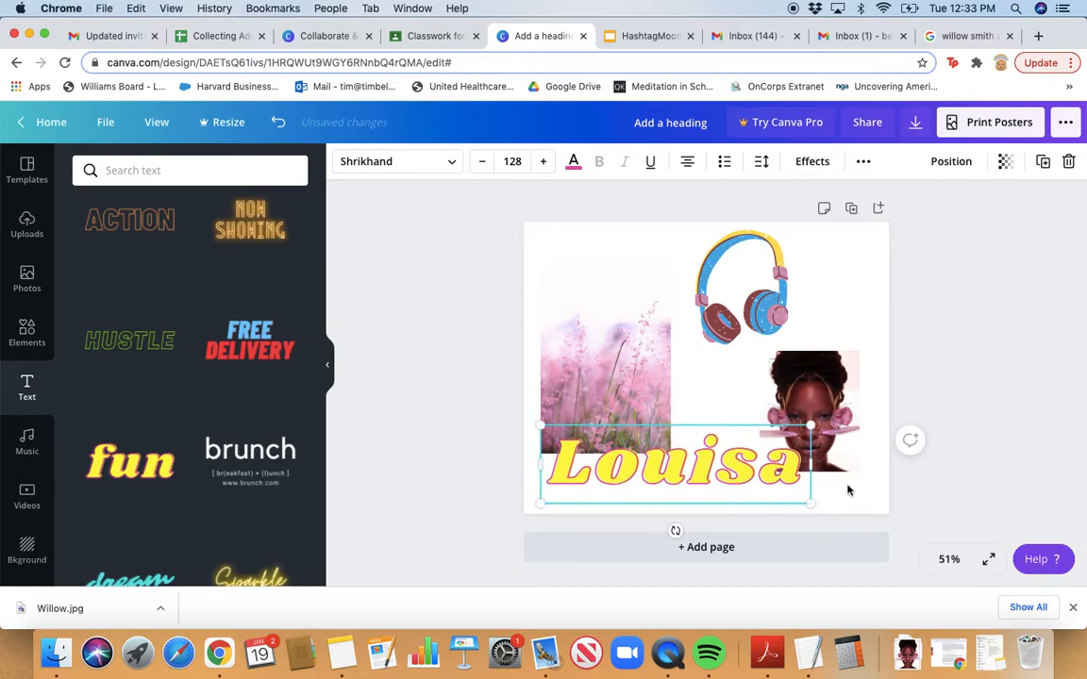
{"action": "left_click_drag", "start_coordinate": [812, 503], "coordinate": [752, 496]}
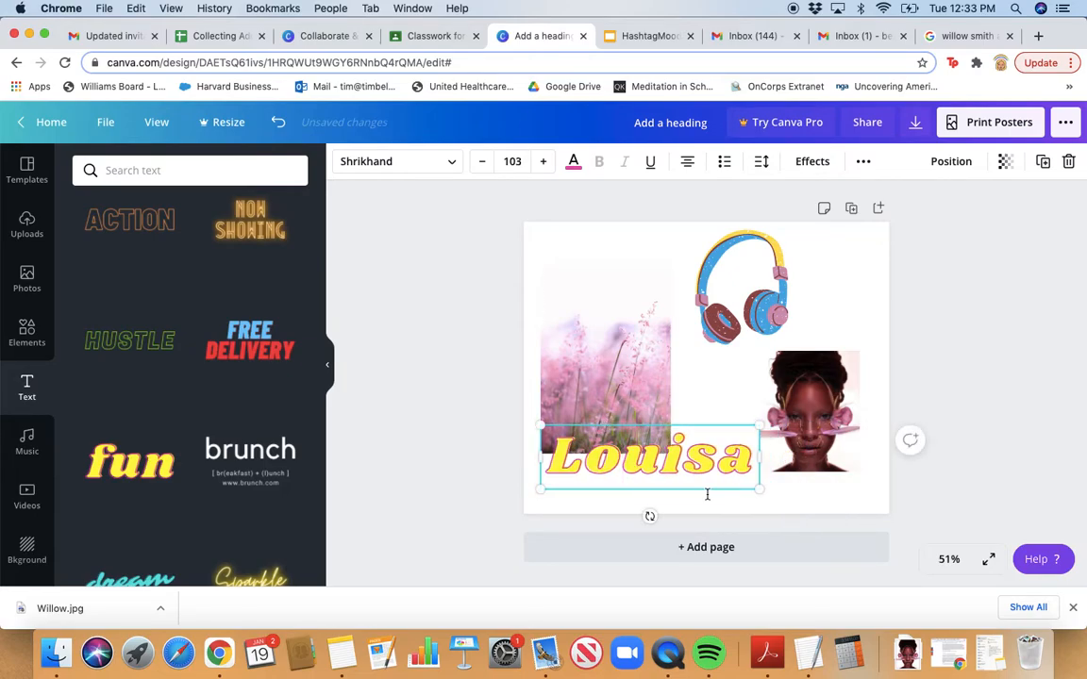
{"action": "scroll", "coordinate": [45, 437], "scroll_direction": "down", "scroll_amount": 1}
{"action": "scroll", "coordinate": [44, 437], "scroll_direction": "down", "scroll_amount": 1}
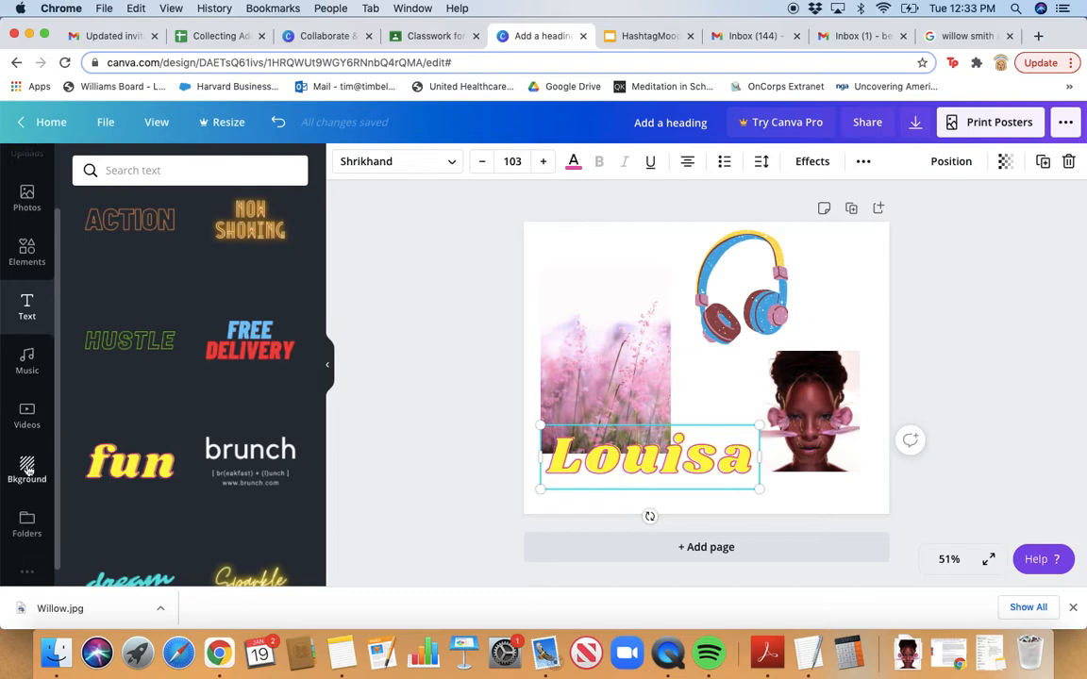
Try a pink page background, then apply the light-to-bright blue gradient instead
{"action": "left_click", "coordinate": [27, 468]}
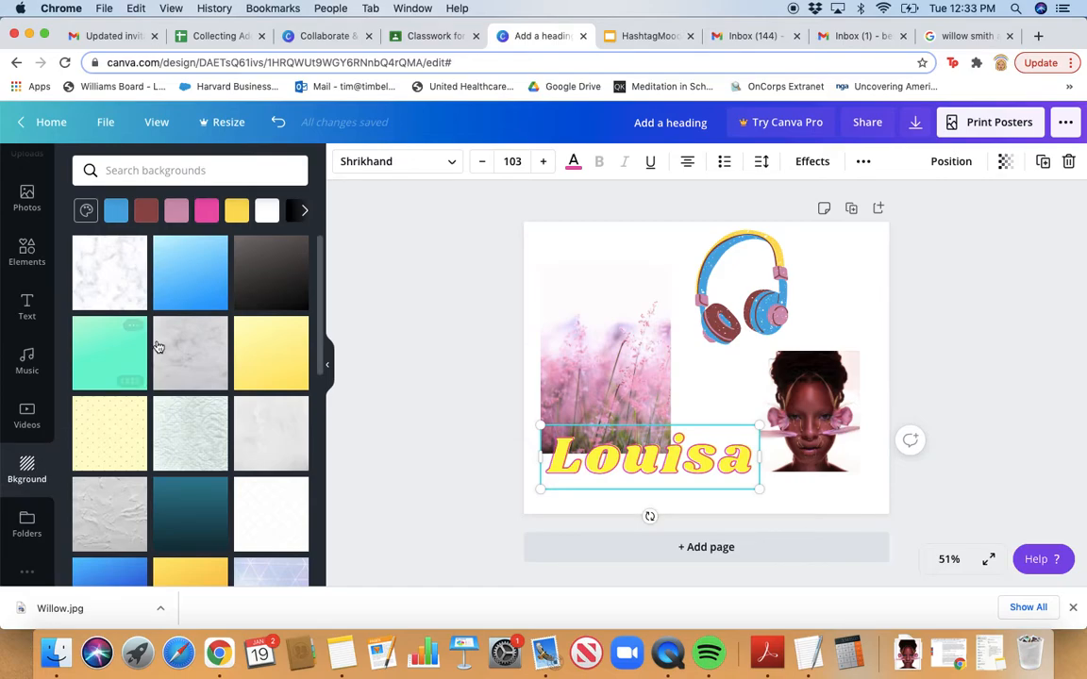
{"action": "left_click", "coordinate": [86, 211]}
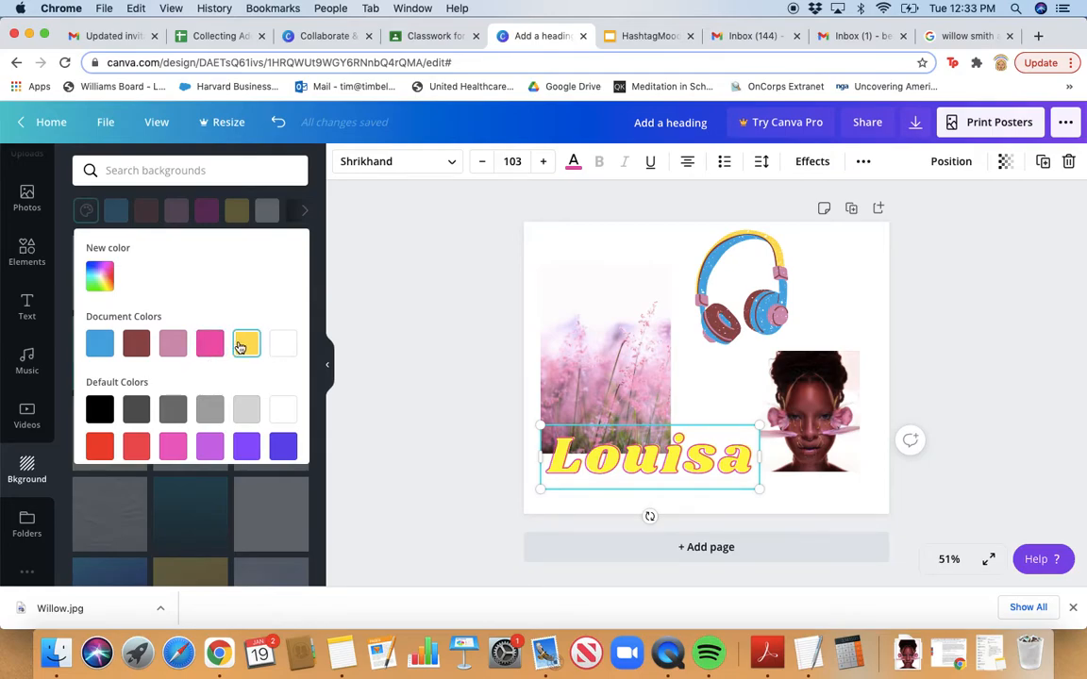
{"action": "left_click", "coordinate": [173, 344]}
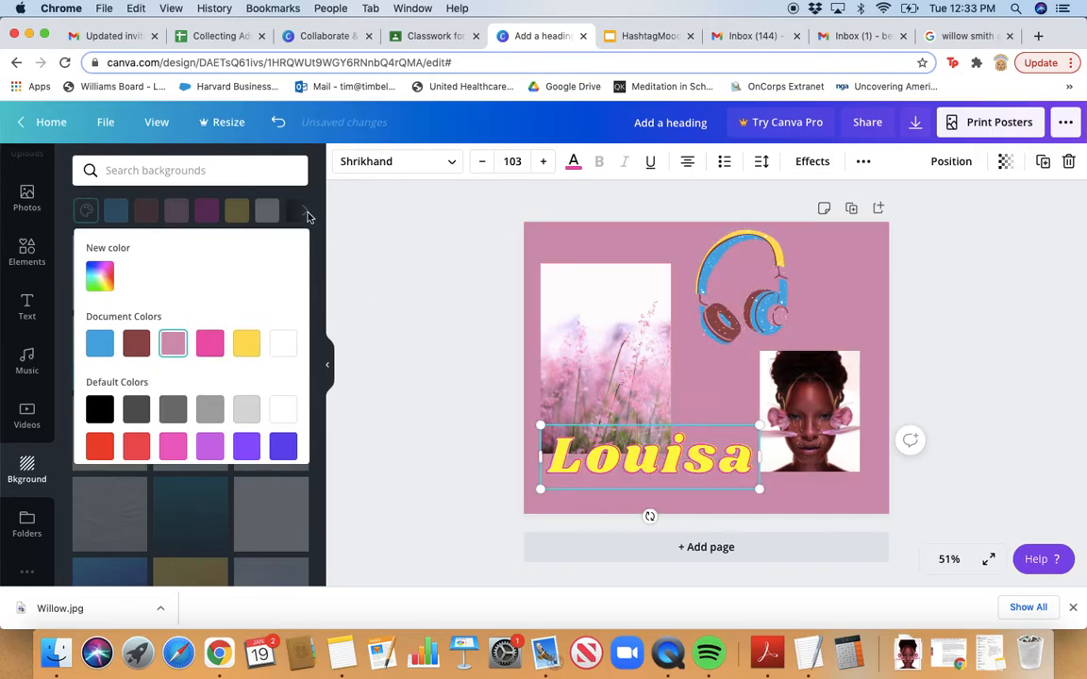
{"action": "left_click", "coordinate": [330, 243]}
{"action": "scroll", "coordinate": [254, 437], "scroll_direction": "down", "scroll_amount": 2}
{"action": "scroll", "coordinate": [233, 385], "scroll_direction": "up", "scroll_amount": 2}
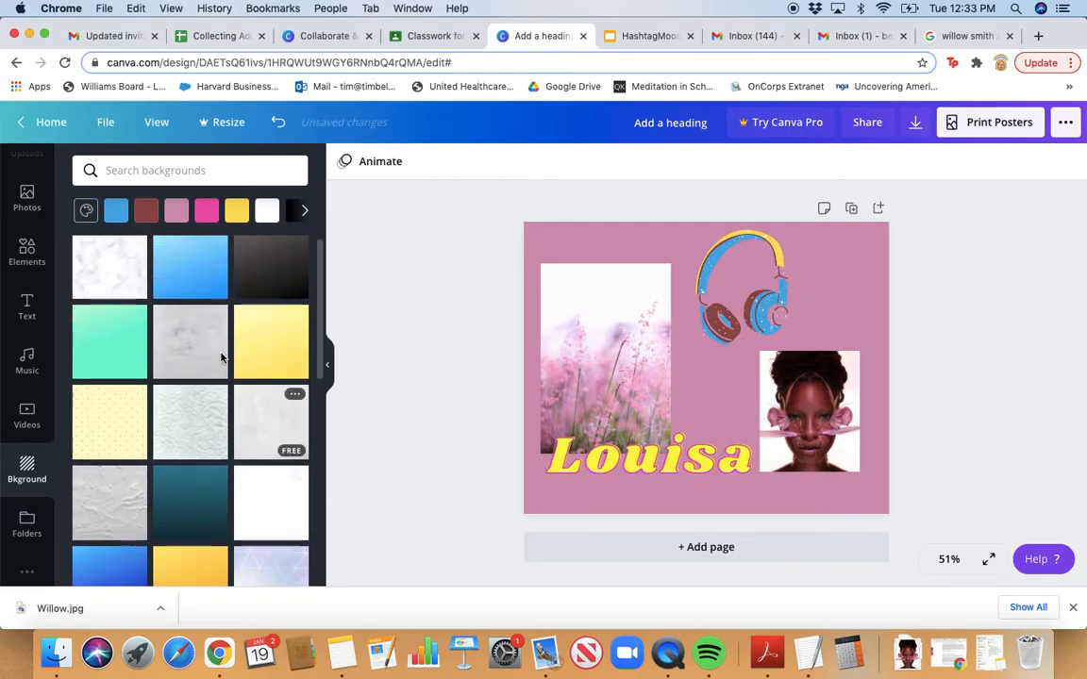
{"action": "left_click", "coordinate": [203, 274]}
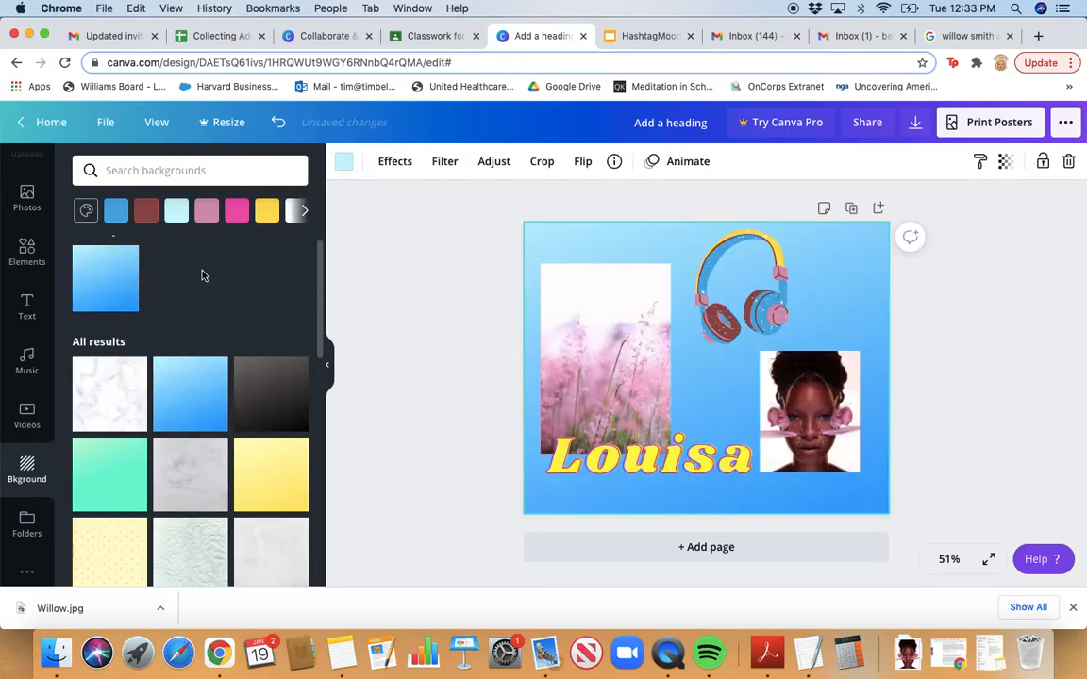
{"action": "scroll", "coordinate": [231, 479], "scroll_direction": "down", "scroll_amount": 10}
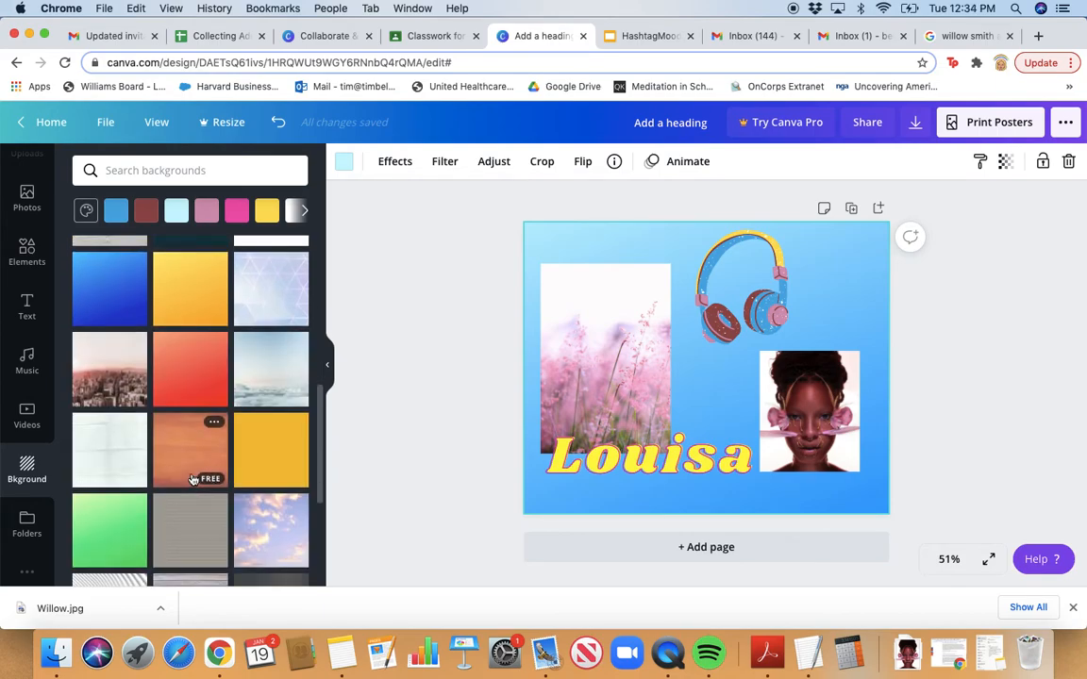
{"action": "scroll", "coordinate": [191, 480], "scroll_direction": "up", "scroll_amount": 5}
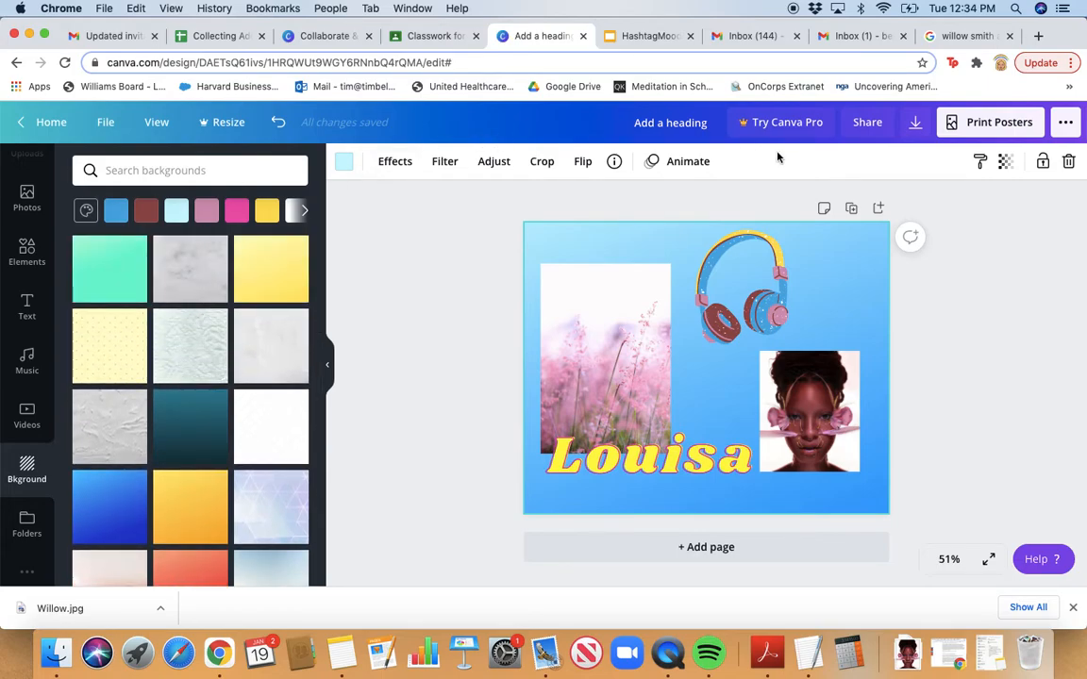
Copy a view-only share link to the mood board, then return to the Classroom tab
{"action": "left_click", "coordinate": [864, 127]}
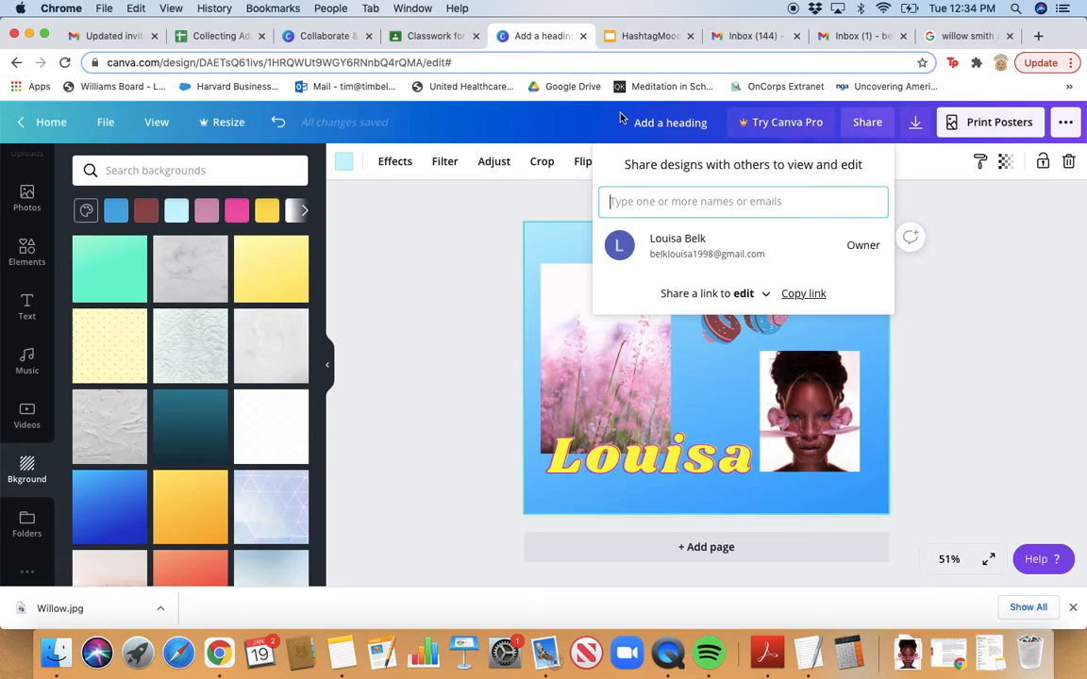
{"action": "left_click", "coordinate": [768, 297]}
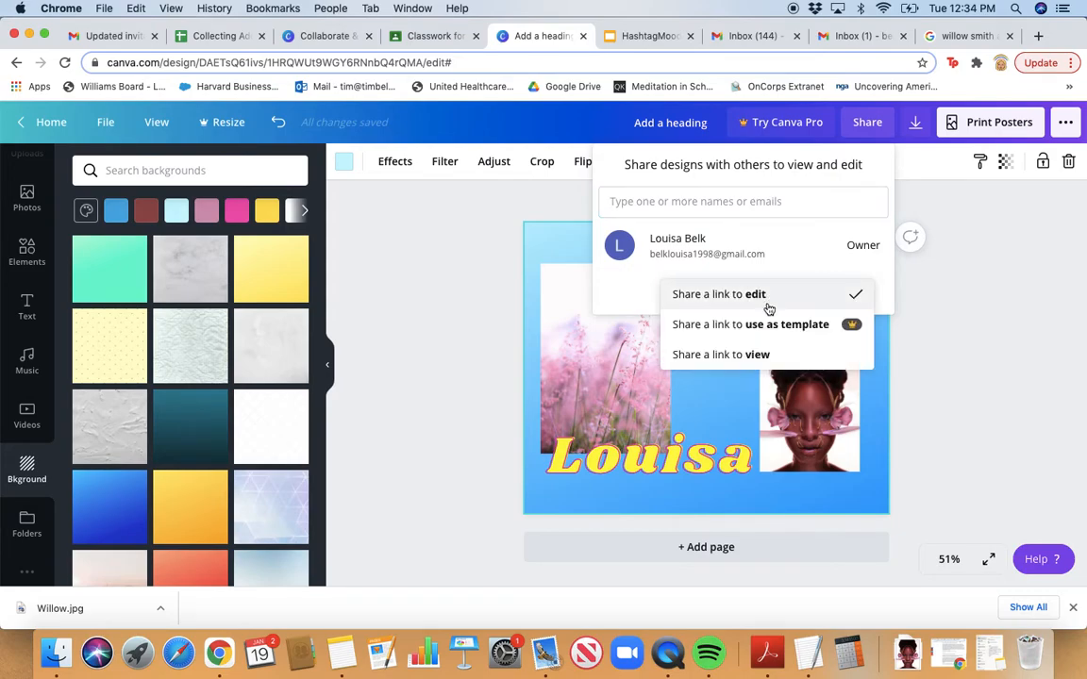
{"action": "left_click", "coordinate": [760, 356]}
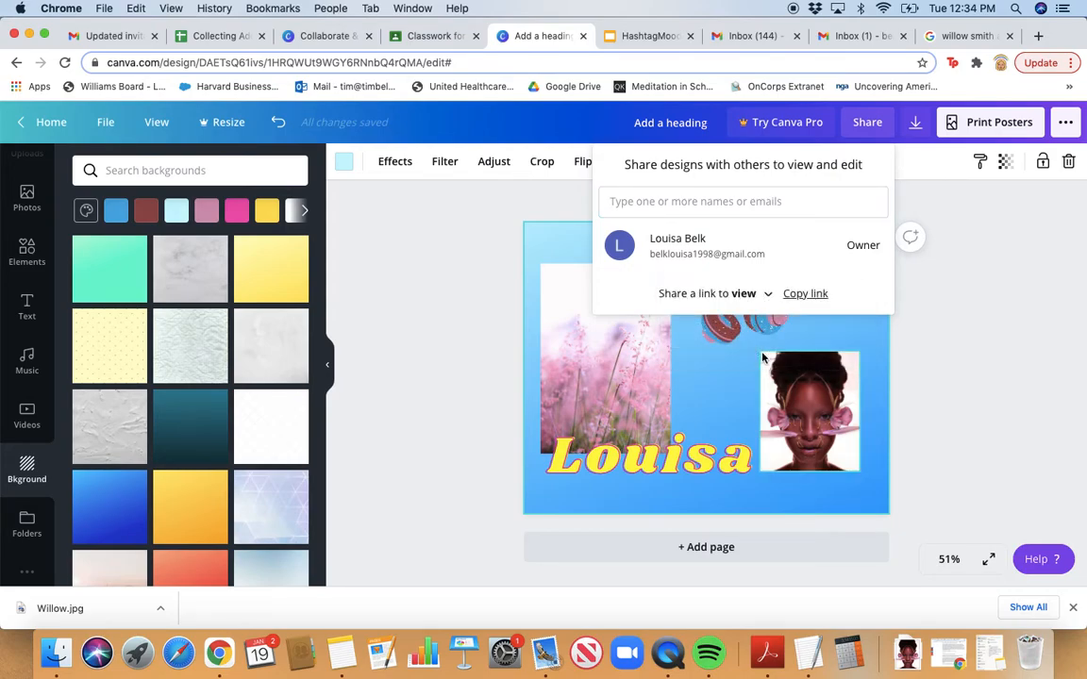
{"action": "left_click", "coordinate": [802, 294]}
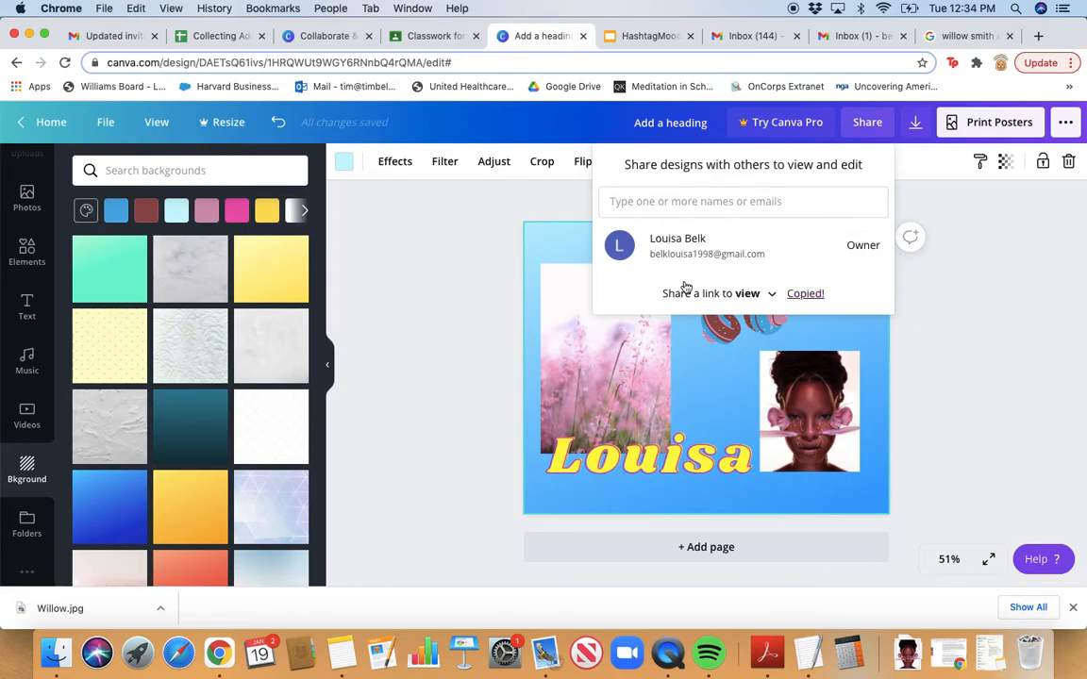
{"action": "left_click", "coordinate": [449, 37]}
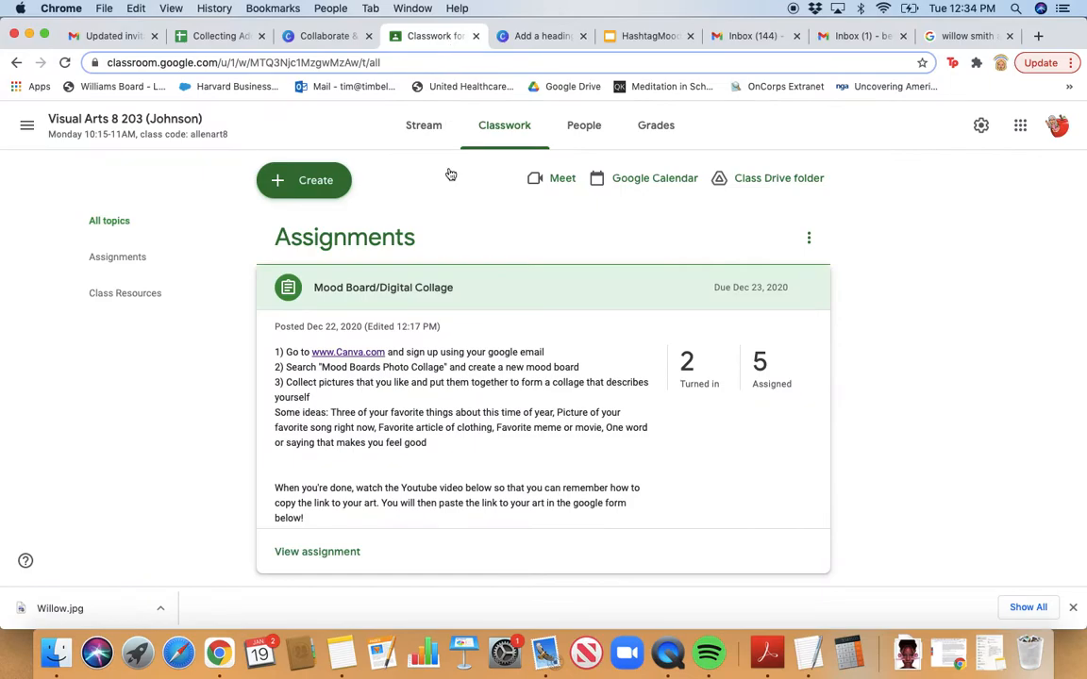
Expand the Mood Board/Digital Collage assignment and open its 'Mood Board: Link & Reflection' form
{"action": "left_click", "coordinate": [468, 284]}
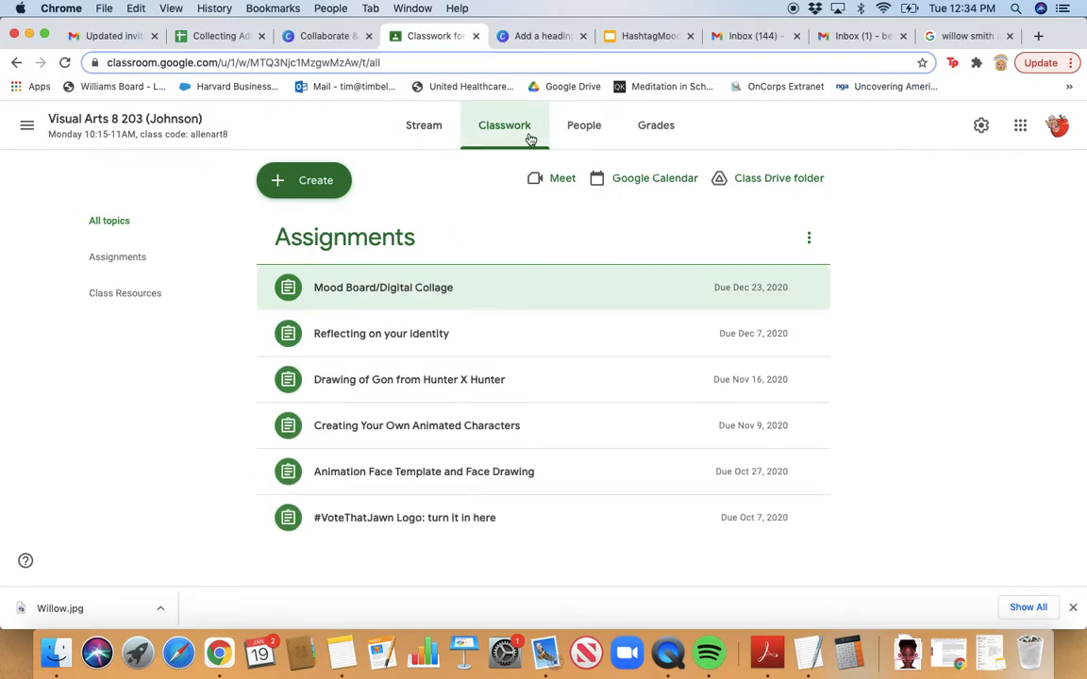
{"action": "left_click", "coordinate": [381, 297]}
{"action": "scroll", "coordinate": [449, 480], "scroll_direction": "down", "scroll_amount": 2}
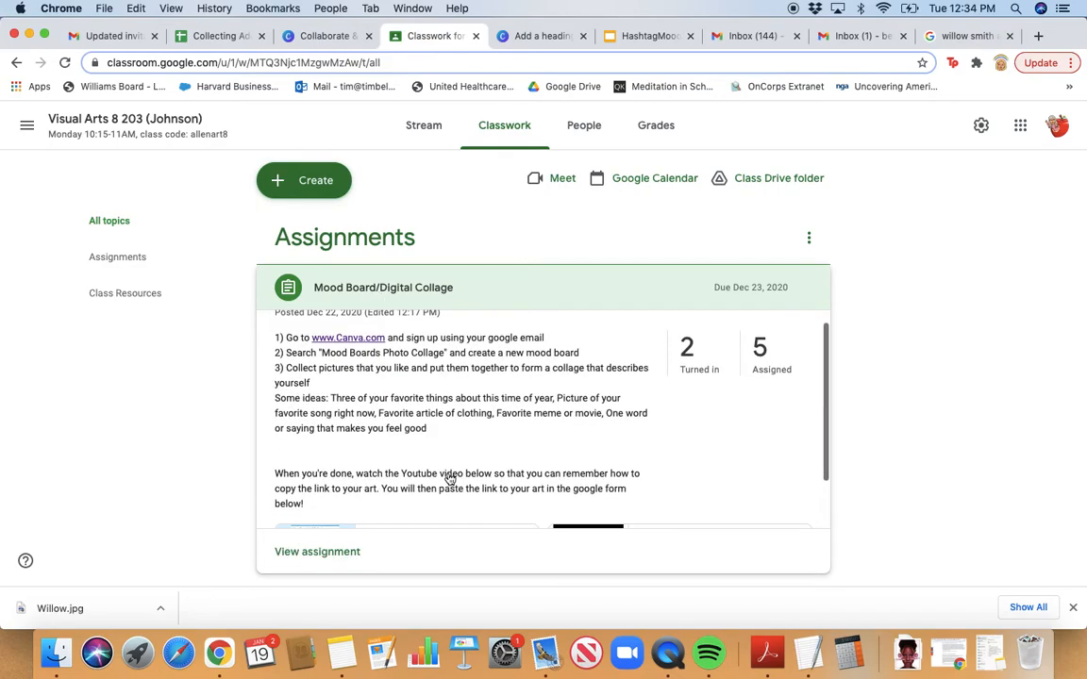
{"action": "scroll", "coordinate": [449, 479], "scroll_direction": "down", "scroll_amount": 1}
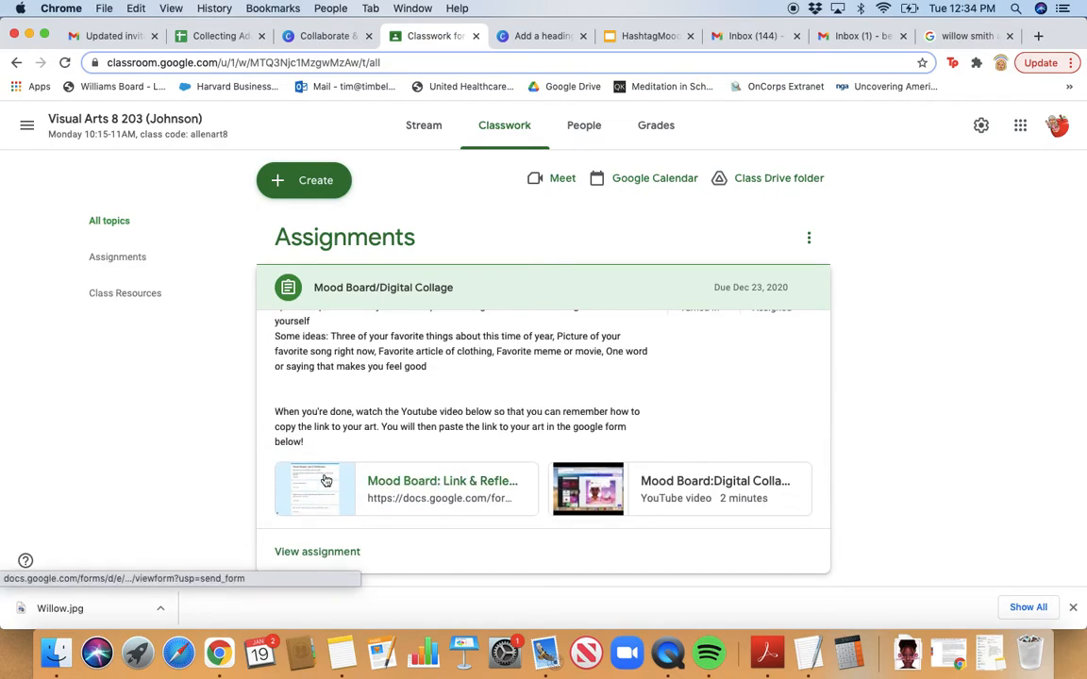
{"action": "left_click", "coordinate": [435, 488]}
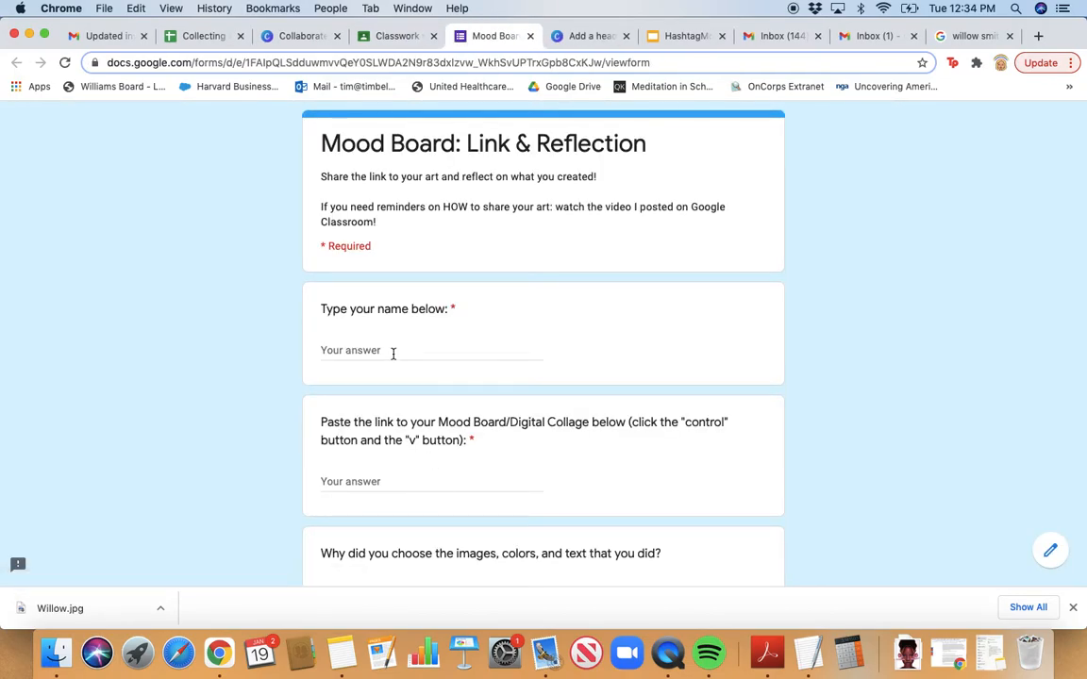
Enter the student's name in the name question and select the empty mood board link answer
{"action": "left_click", "coordinate": [394, 353]}
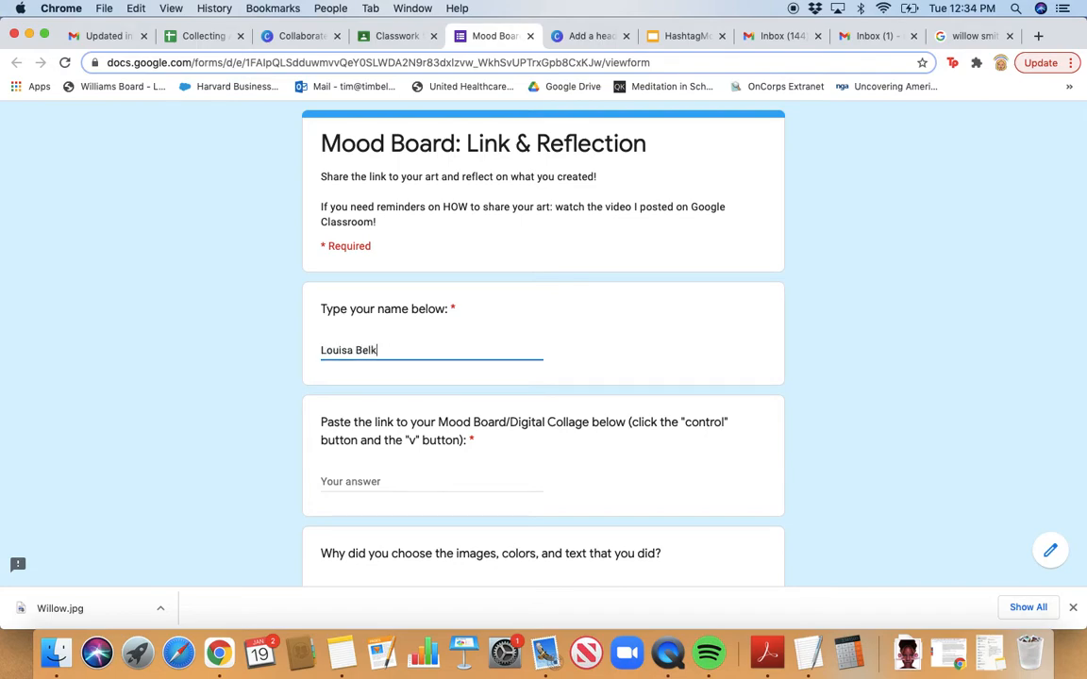
{"action": "scroll", "coordinate": [393, 348], "scroll_direction": "down", "scroll_amount": 3}
{"action": "left_click", "coordinate": [375, 376]}
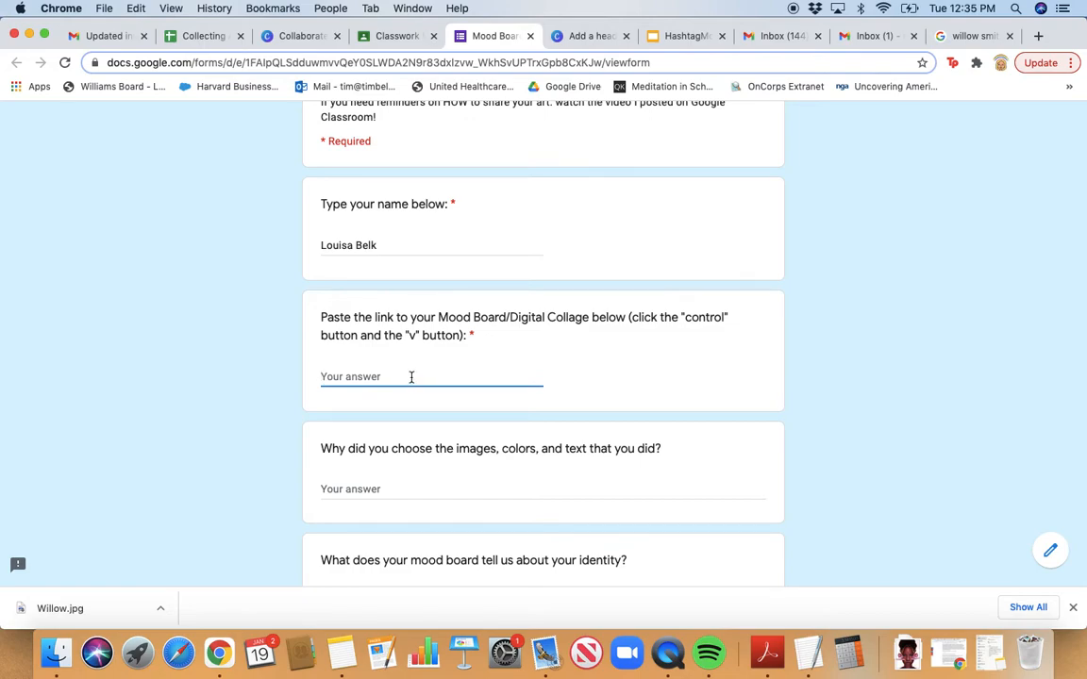
{"action": "type", "text": "v"}
{"action": "key", "text": "BackSpace"}
Paste the copied Canva view link into the link answer, then review the remaining questions
{"action": "right_click", "coordinate": [382, 377]}
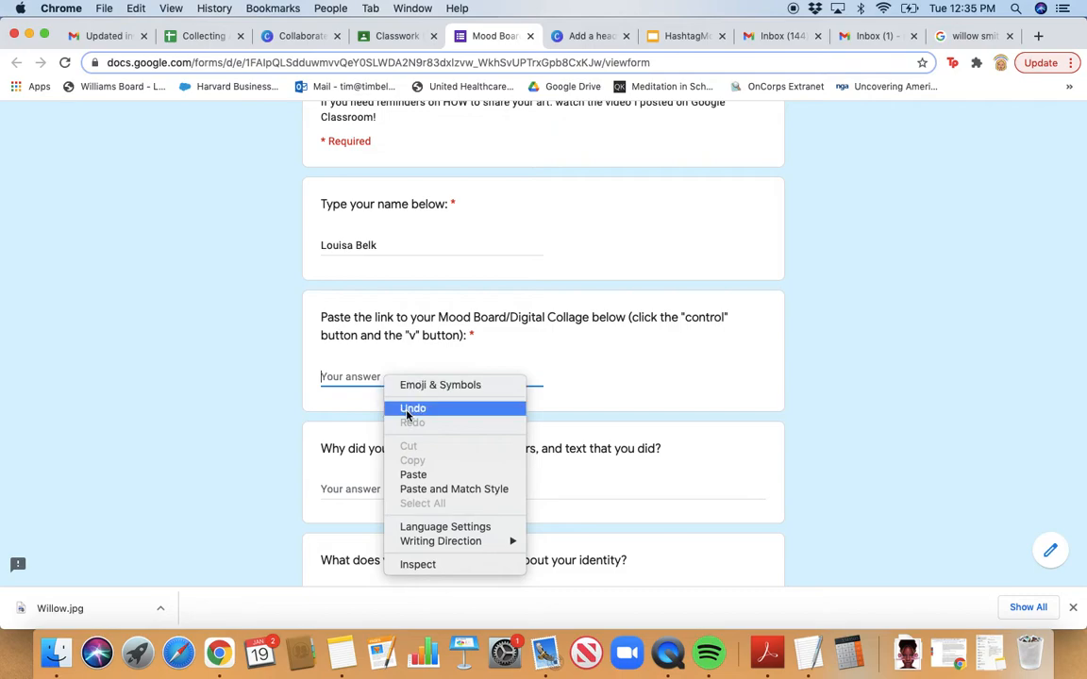
{"action": "left_click", "coordinate": [413, 474]}
{"action": "scroll", "coordinate": [444, 466], "scroll_direction": "down", "scroll_amount": 2}
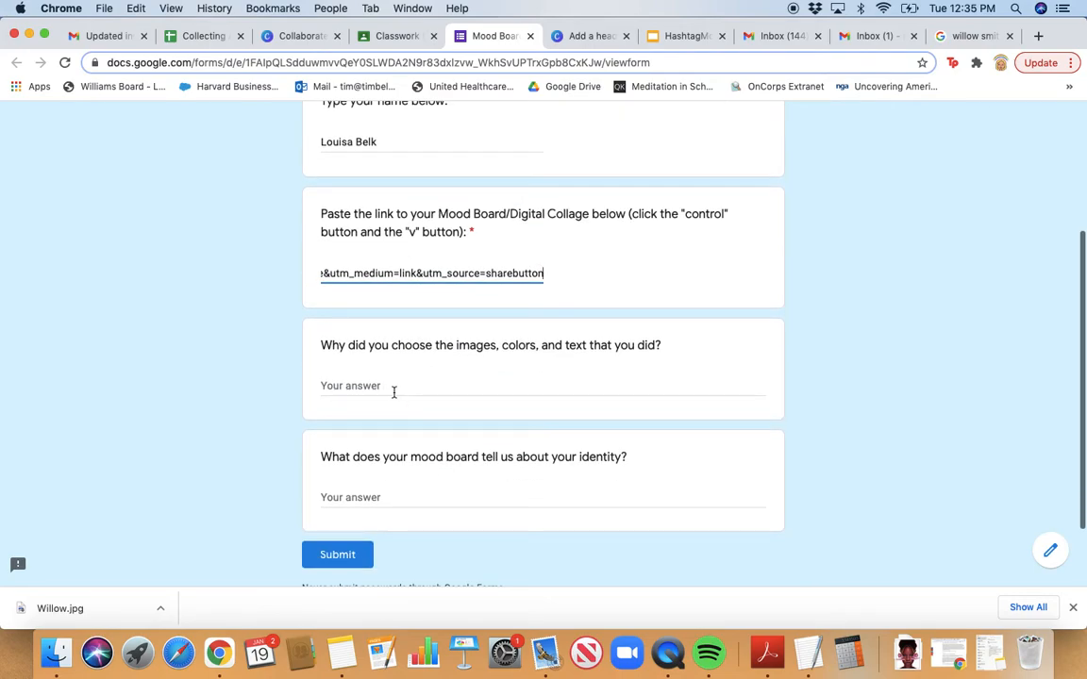
{"action": "left_click", "coordinate": [394, 393]}
{"action": "scroll", "coordinate": [394, 392], "scroll_direction": "down", "scroll_amount": 1}
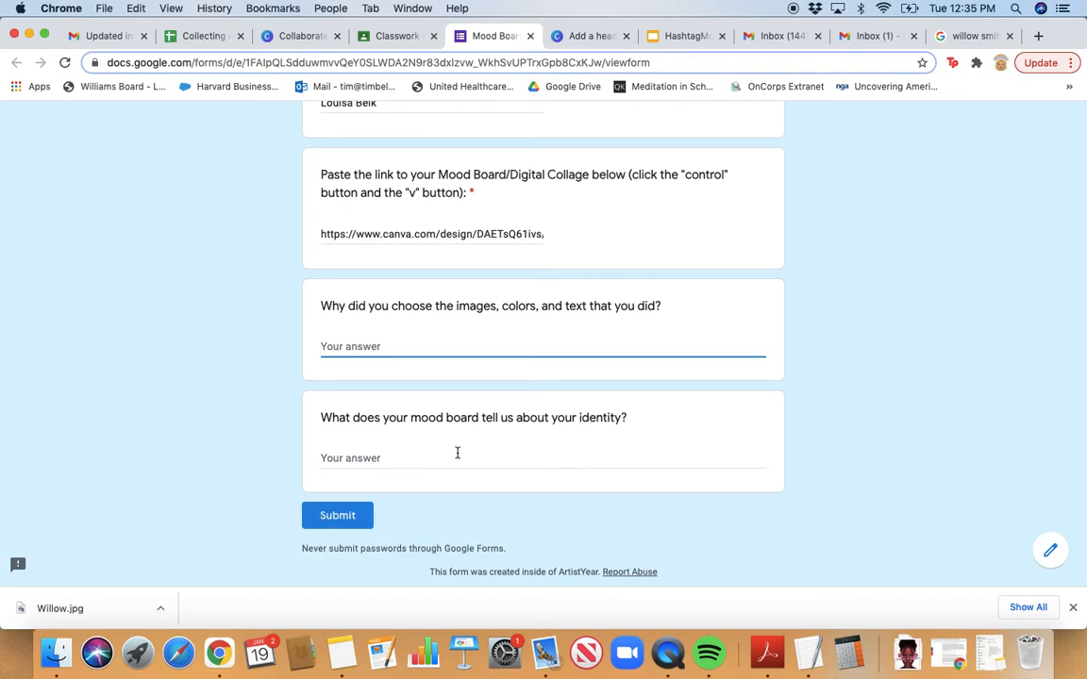
{"action": "scroll", "coordinate": [458, 453], "scroll_direction": "up", "scroll_amount": 5}
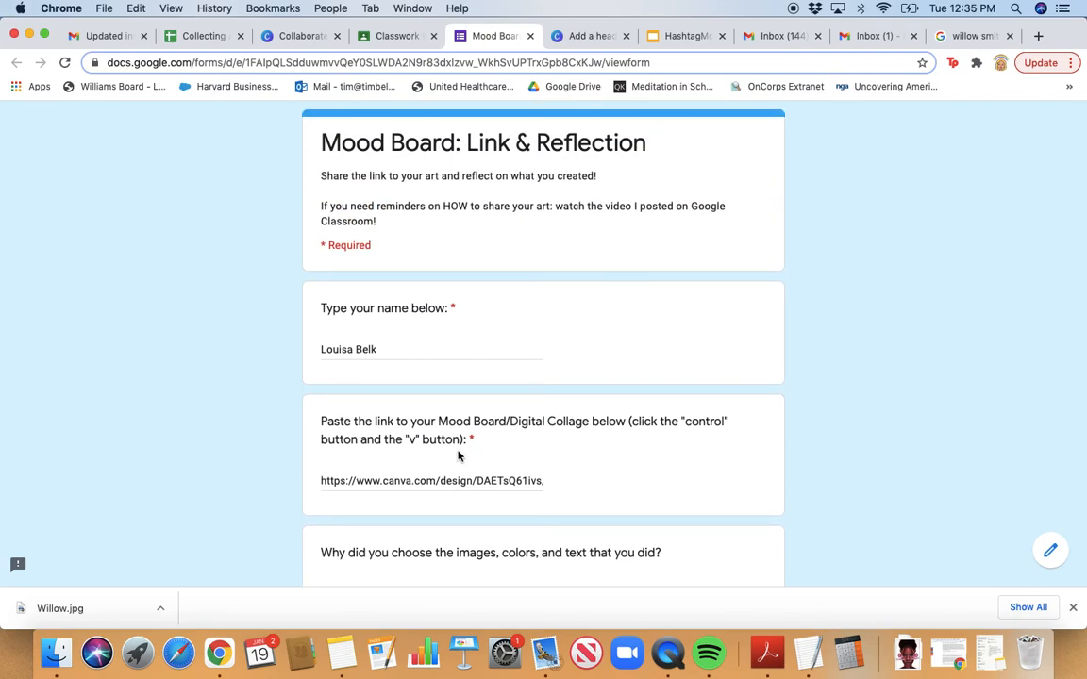